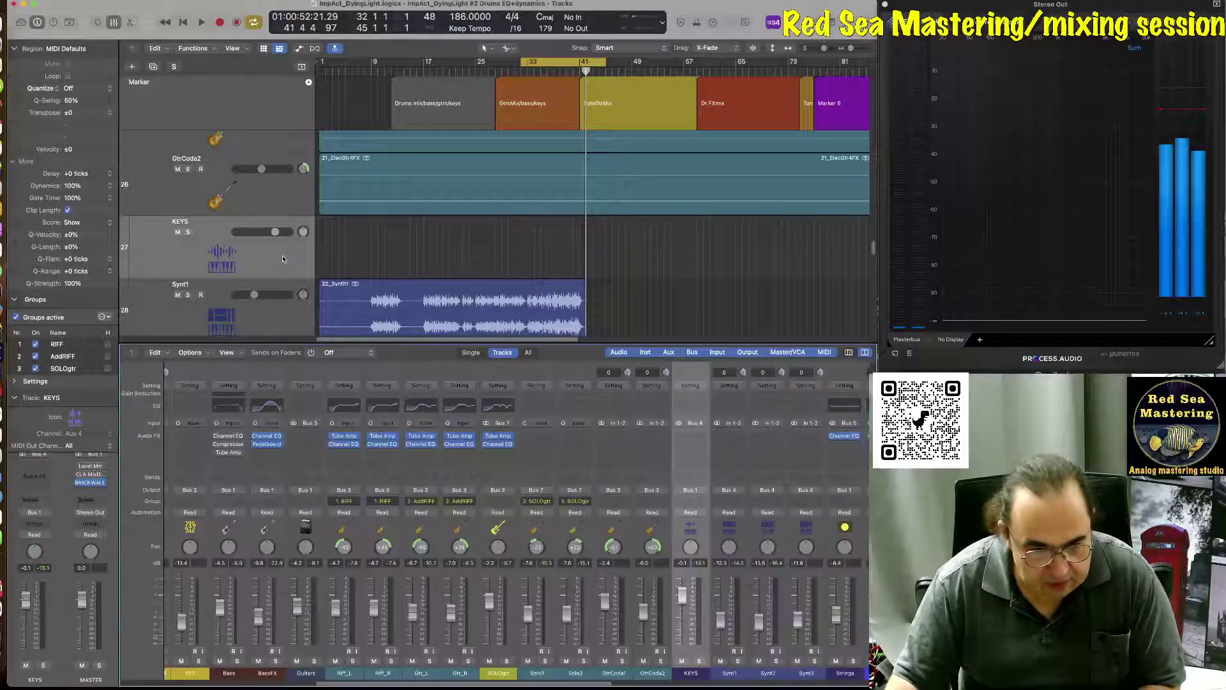
- Set the cycle range from bar 17 to bar 33, where the Synt1 and Synt2 regions play
scroll(281, 263, down, 4)
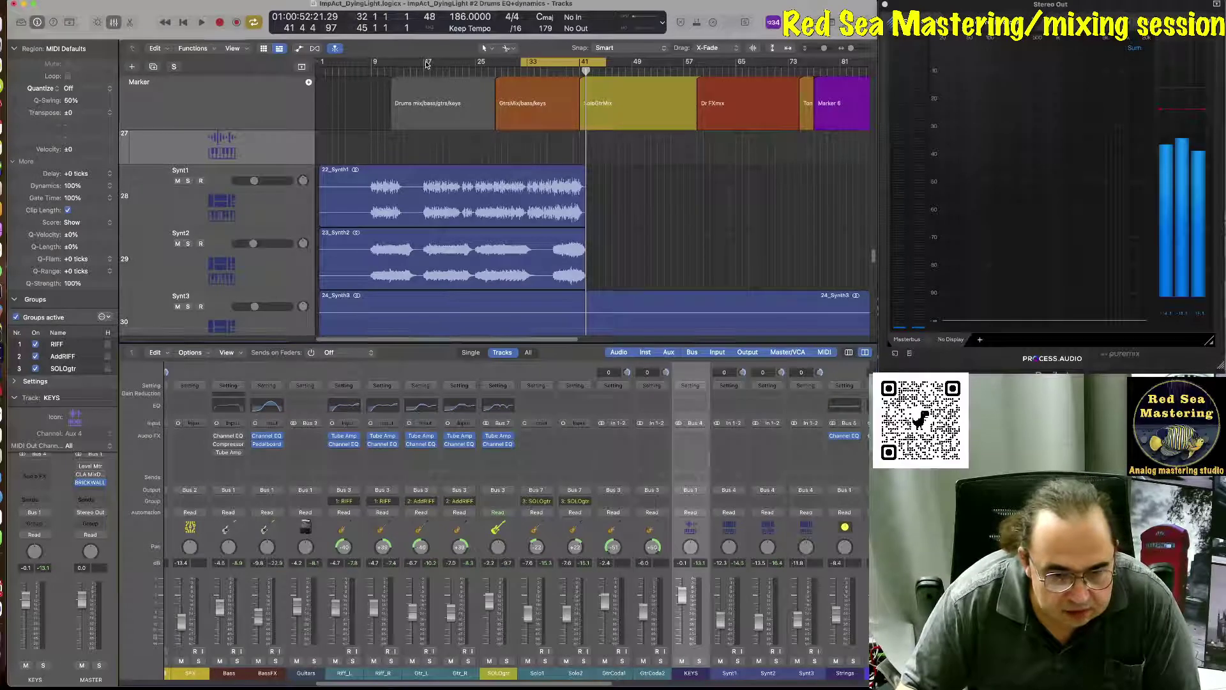
drag(428, 64, 531, 69)
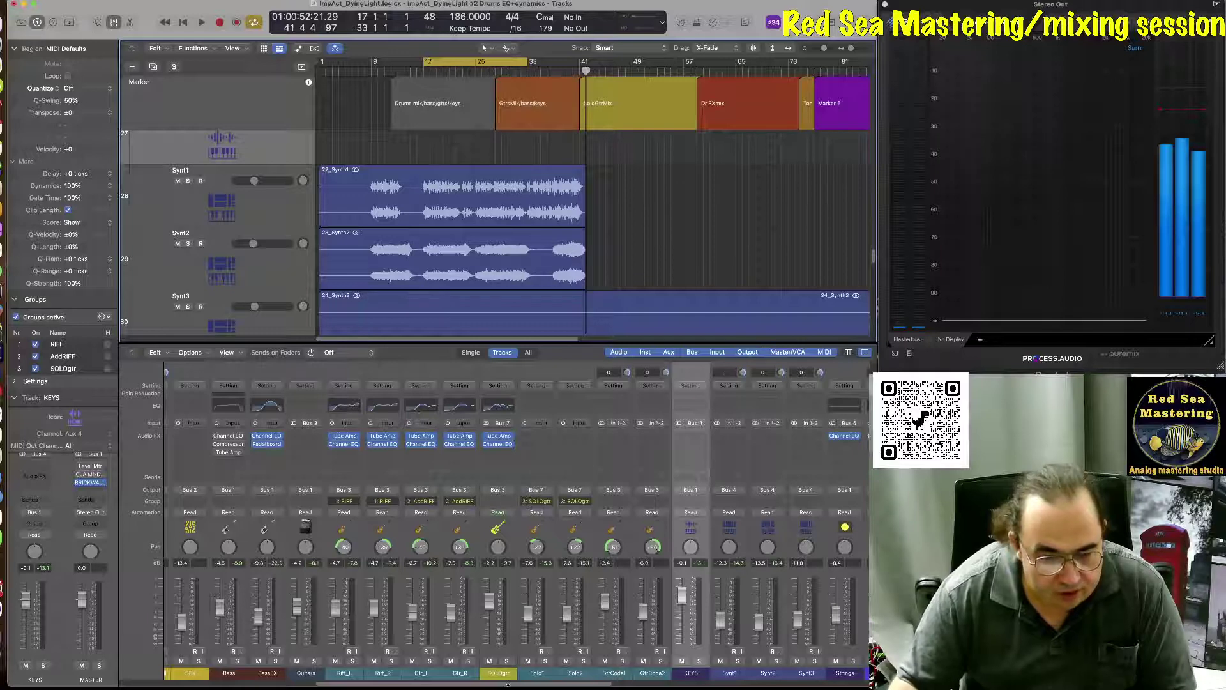
- Mute the Synt2 channel and, during cycle playback, raise the Synt1 fader to about -6.8 dB
scroll(538, 675, right, 5)
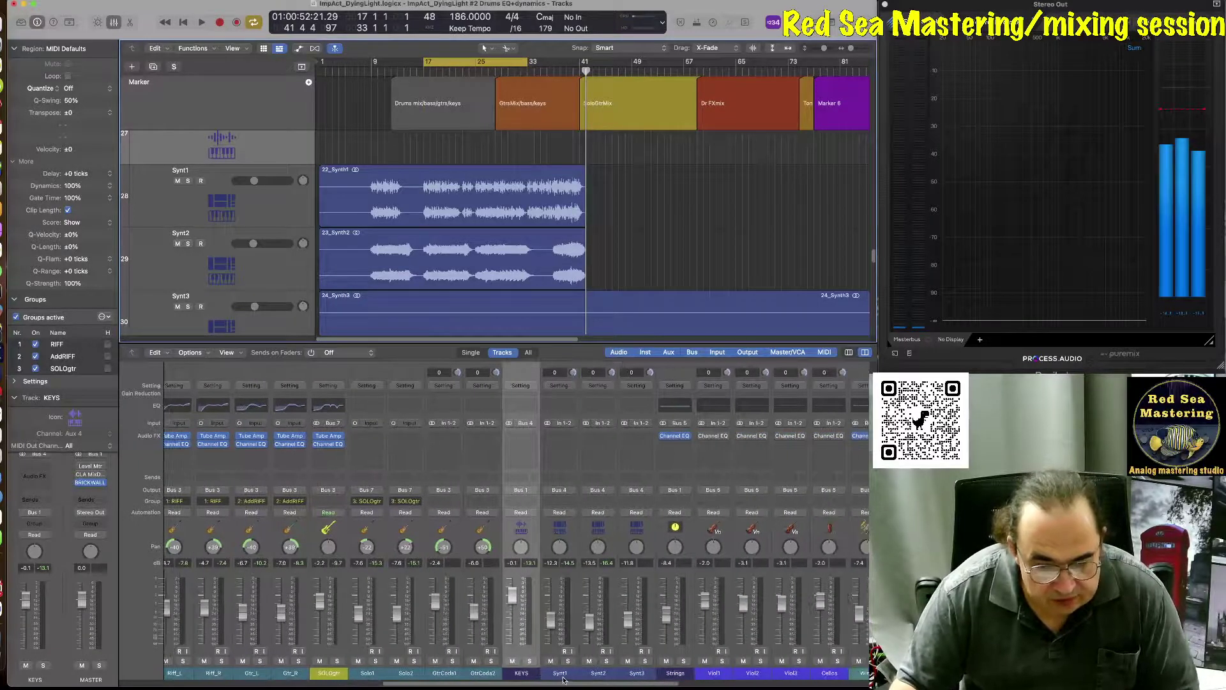
click(563, 677)
click(598, 677)
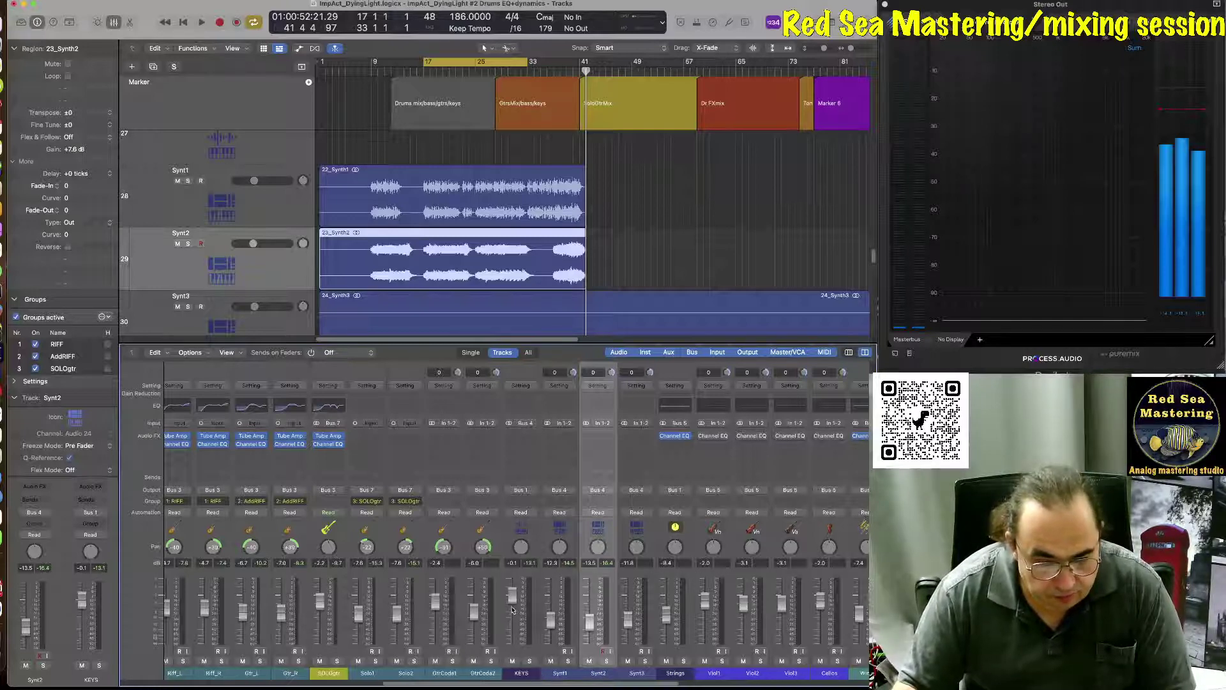
click(589, 662)
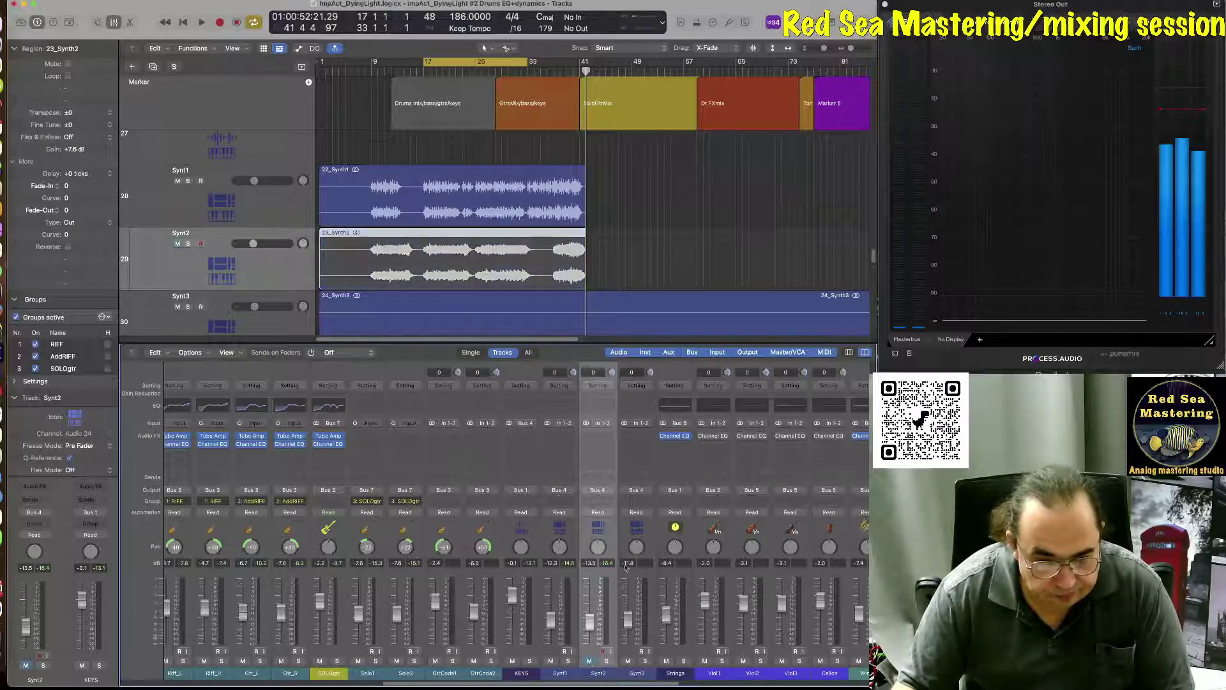
key(space)
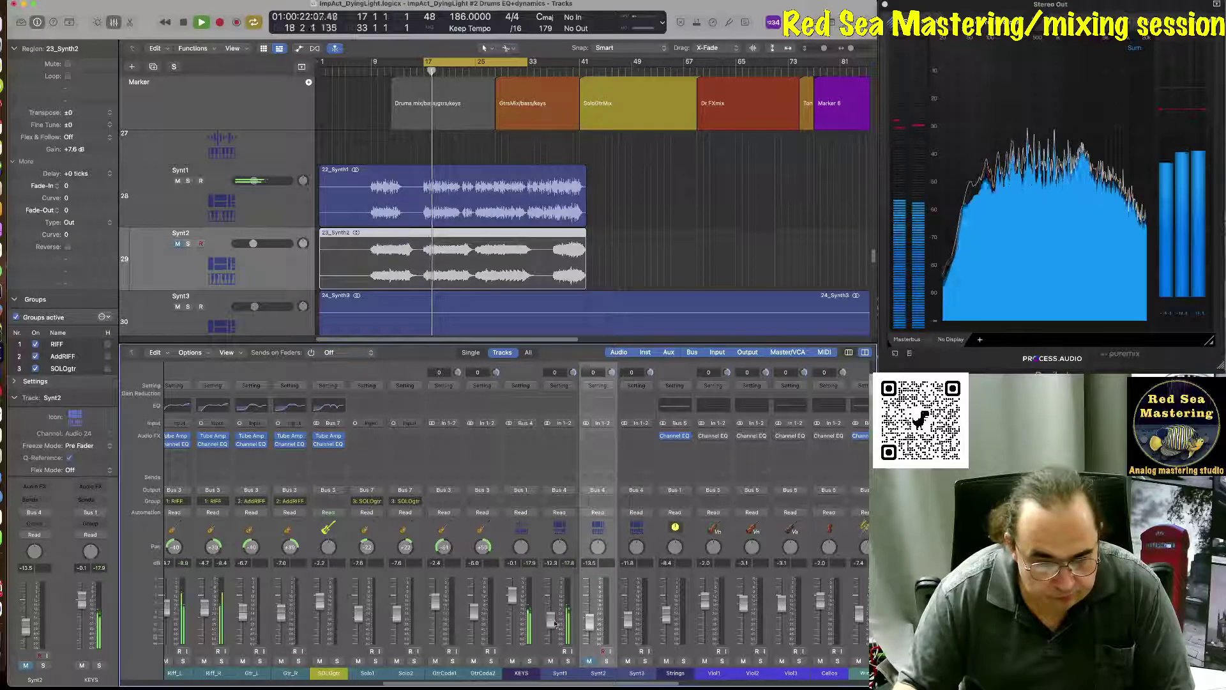
drag(556, 623, 555, 615)
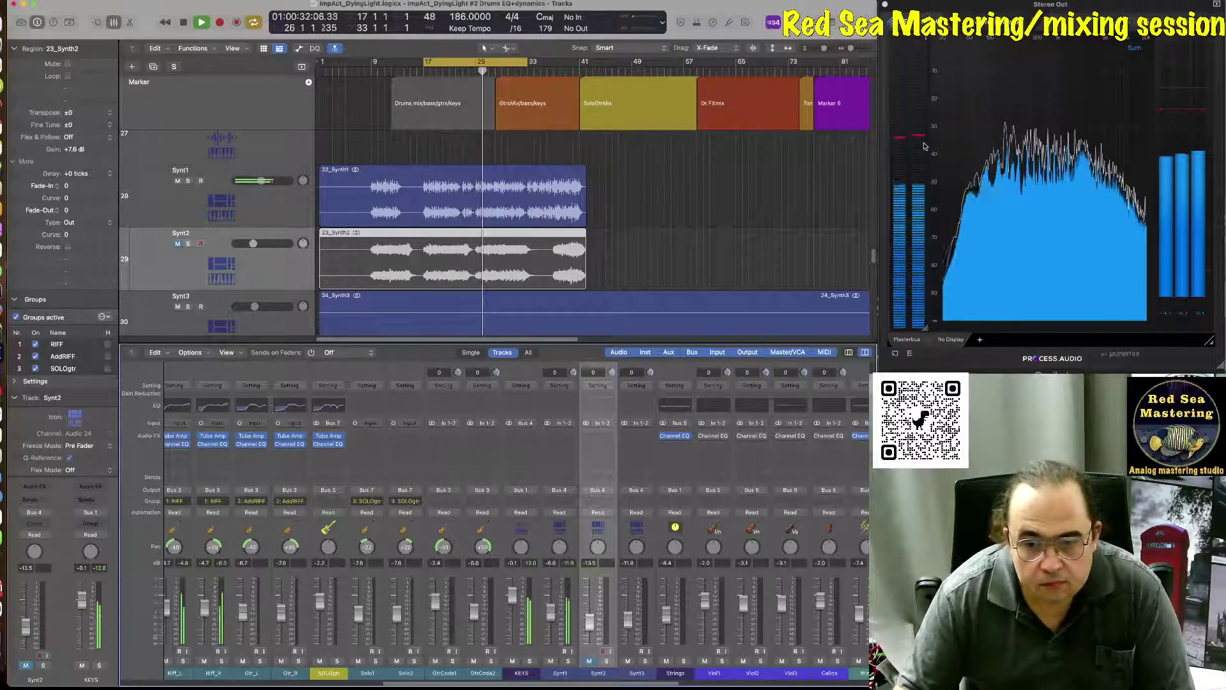
- Toggle the Use True Peak option of the Stereo Out level meter
click(926, 41)
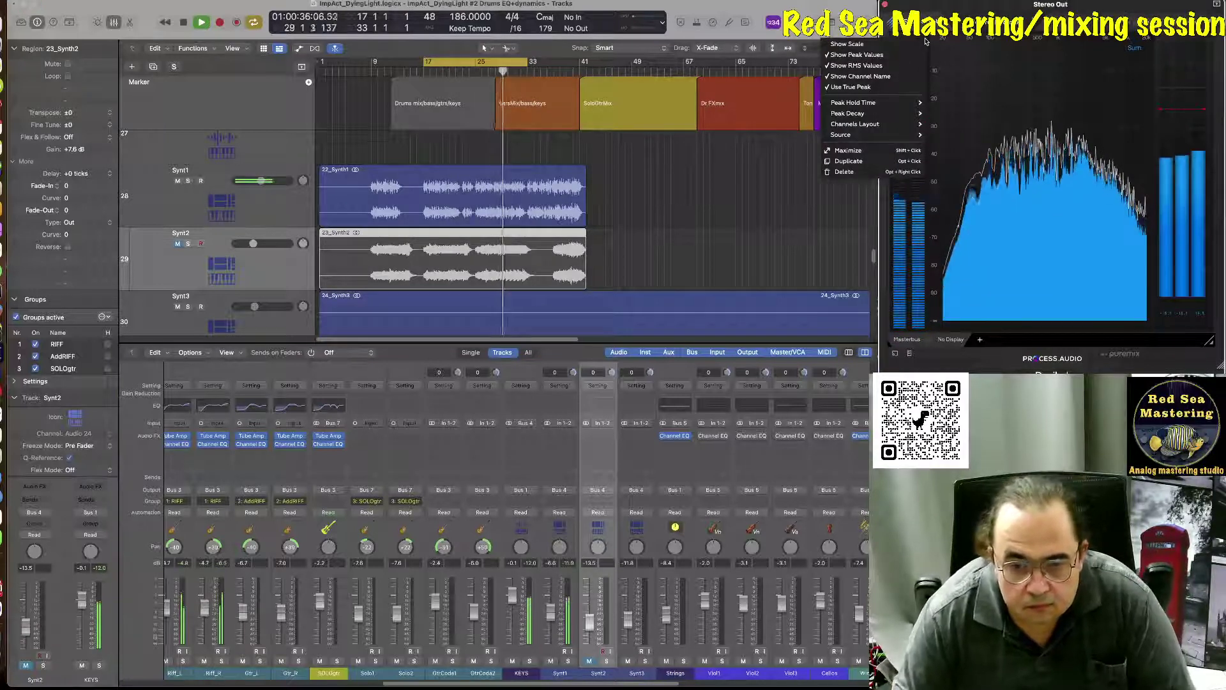
mouse_move(893, 108)
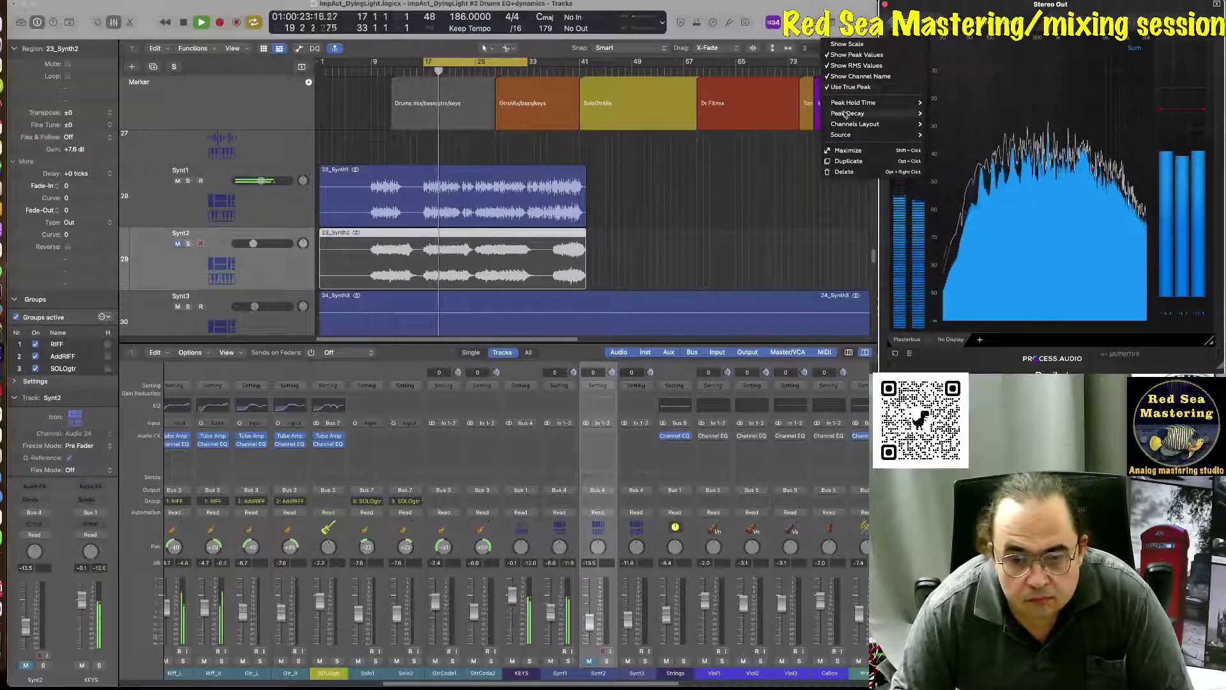
mouse_move(845, 114)
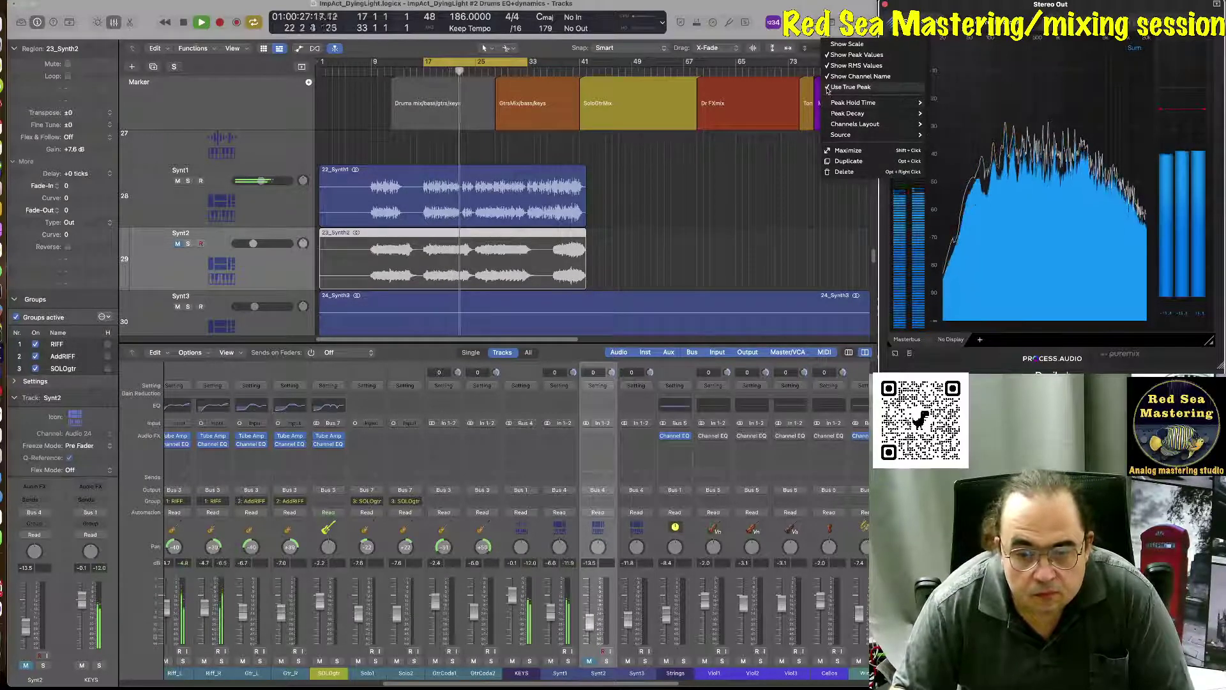
click(828, 89)
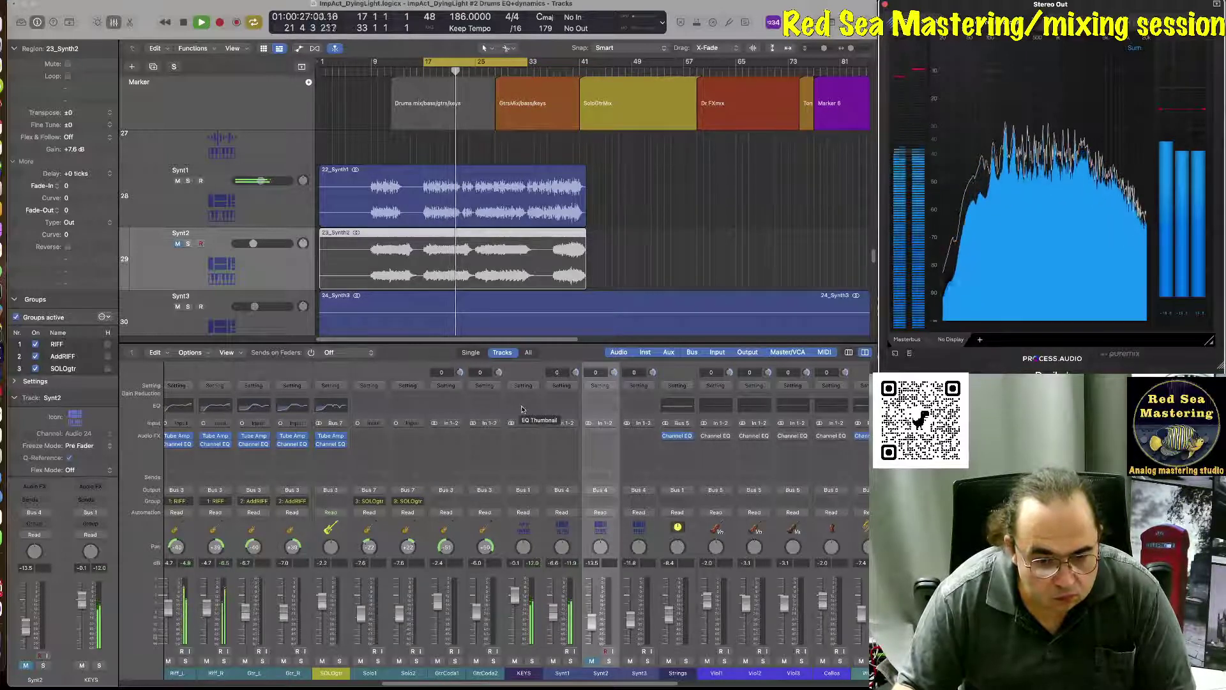
- Insert a Channel EQ on the KEYS channel, move its window clear of the output analyser and play the cycle
key(space)
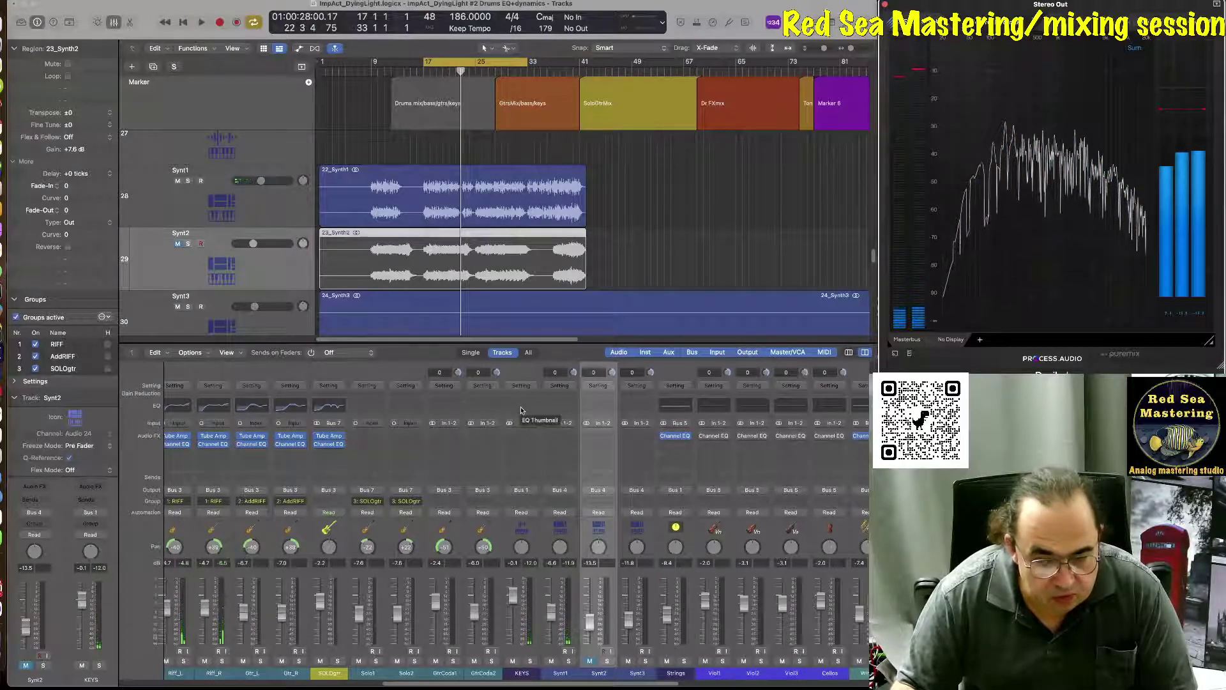
click(521, 410)
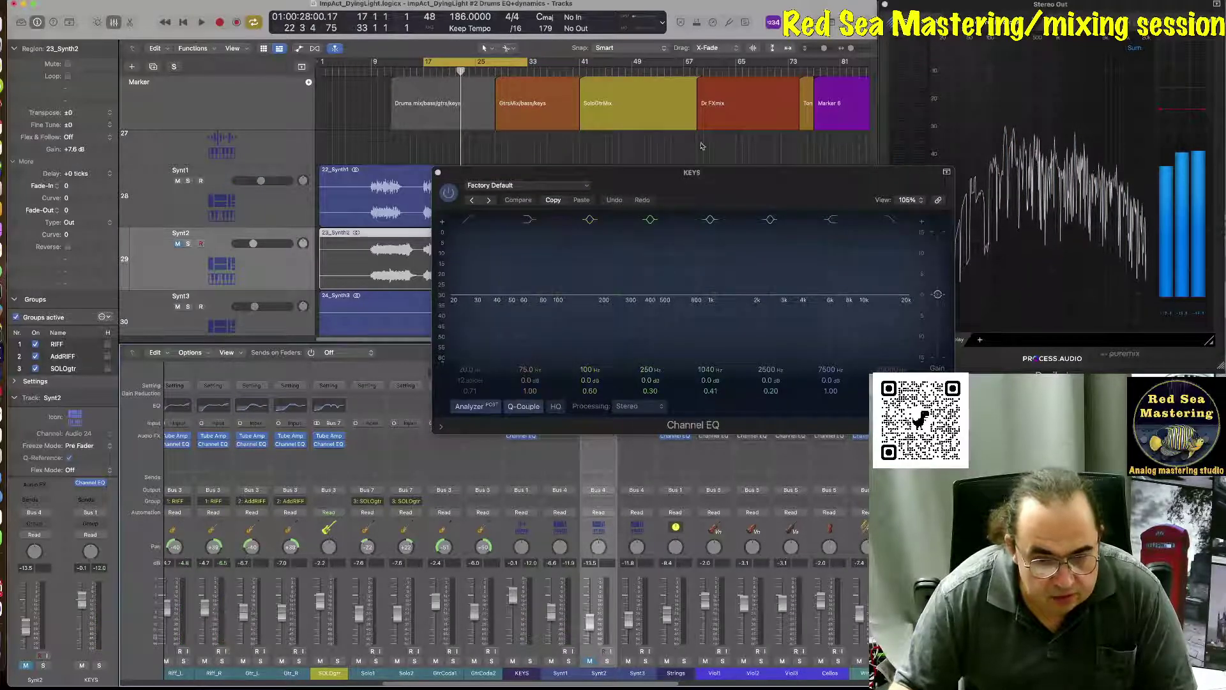
drag(706, 180, 465, 186)
key(space)
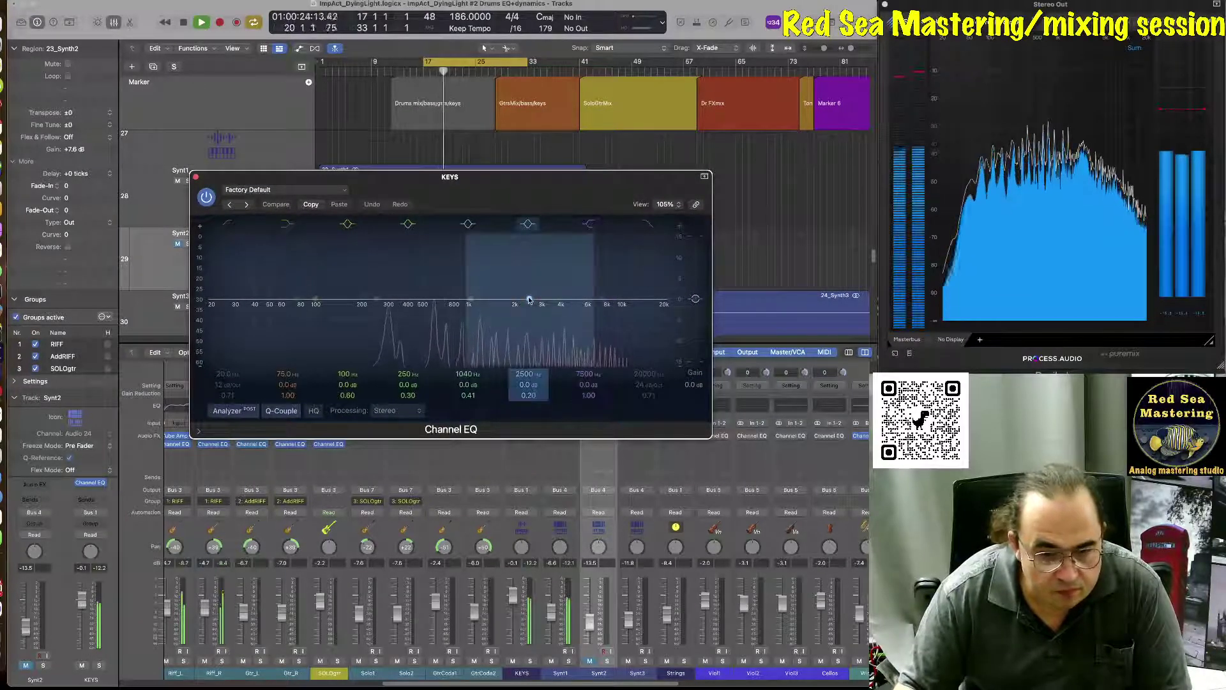
- Shape the KEYS EQ with about +2.3 dB at 745 Hz, -4.3 dB at 4360 Hz and a +7.0 dB high shelf at 8100 Hz
drag(603, 300, 600, 276)
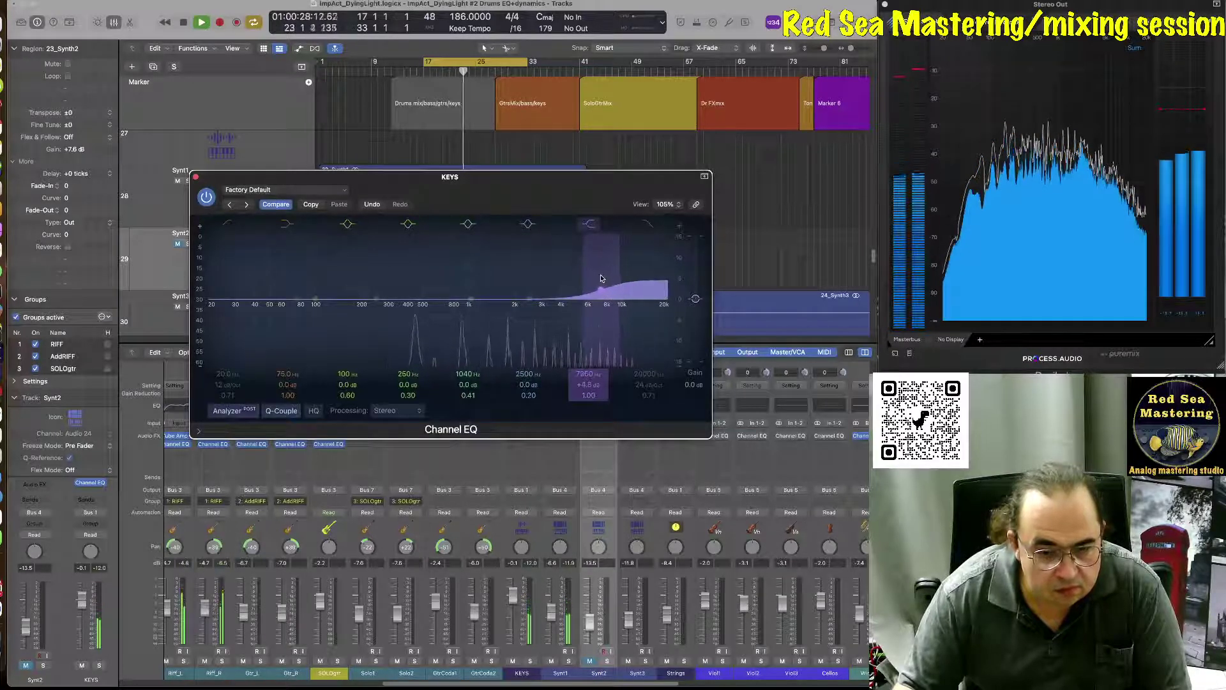
drag(529, 301, 445, 288)
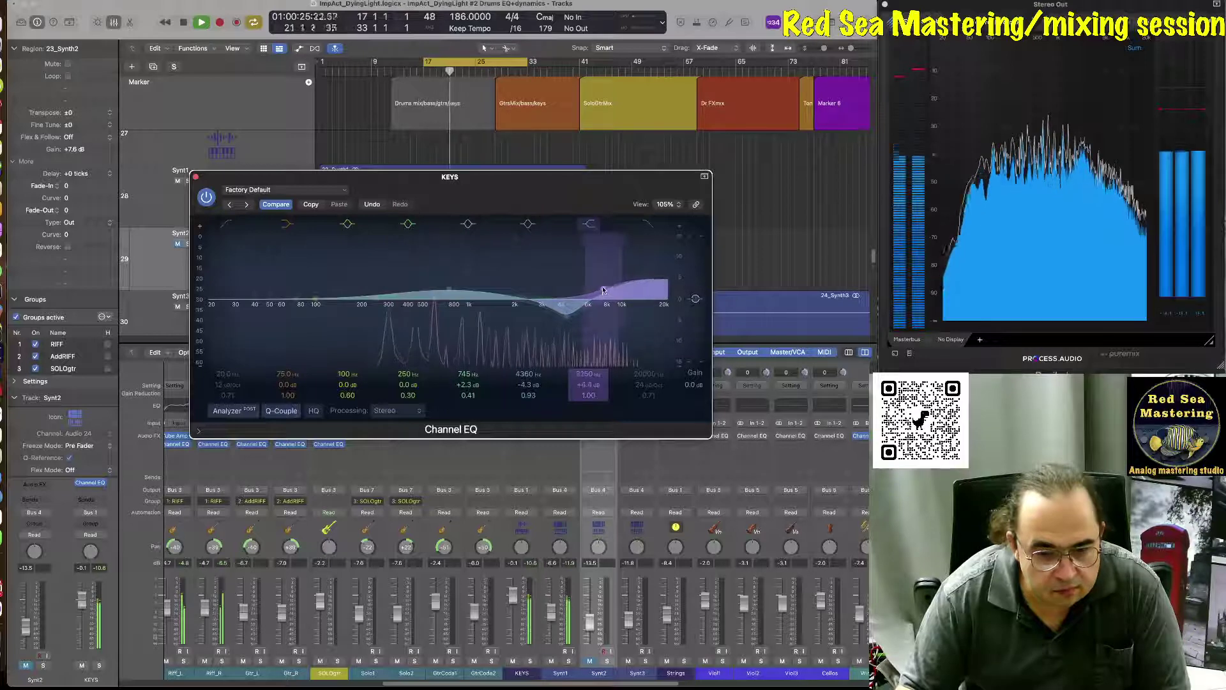
drag(599, 285, 607, 283)
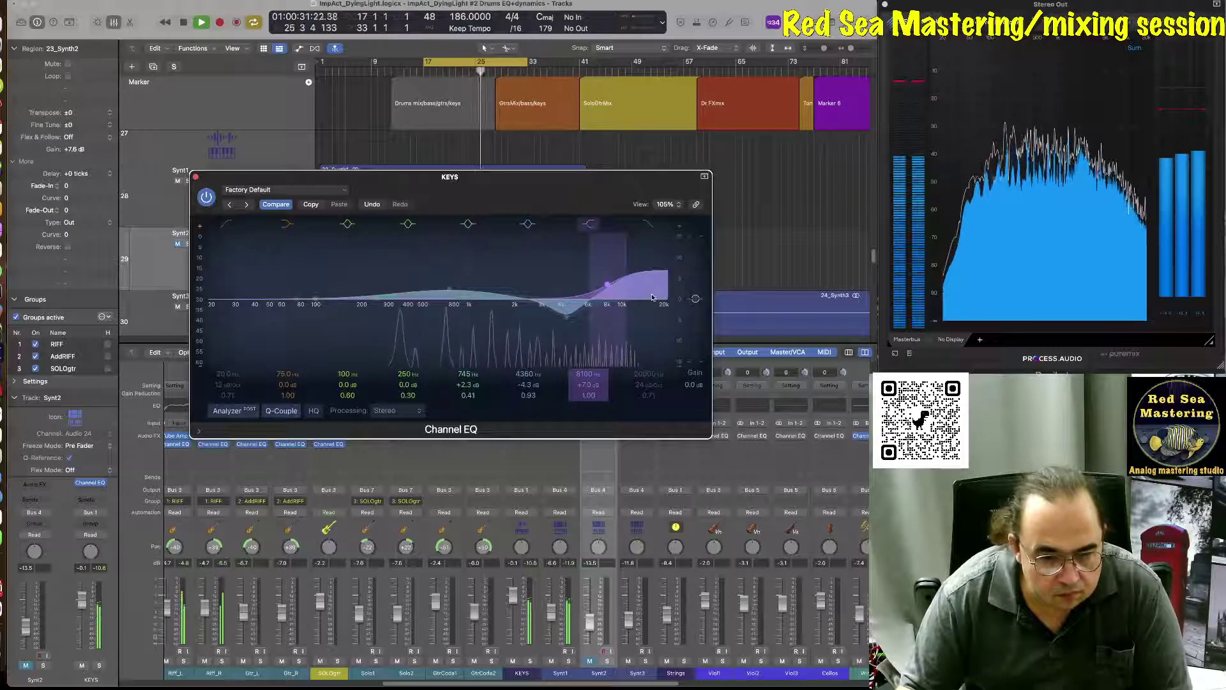
click(195, 177)
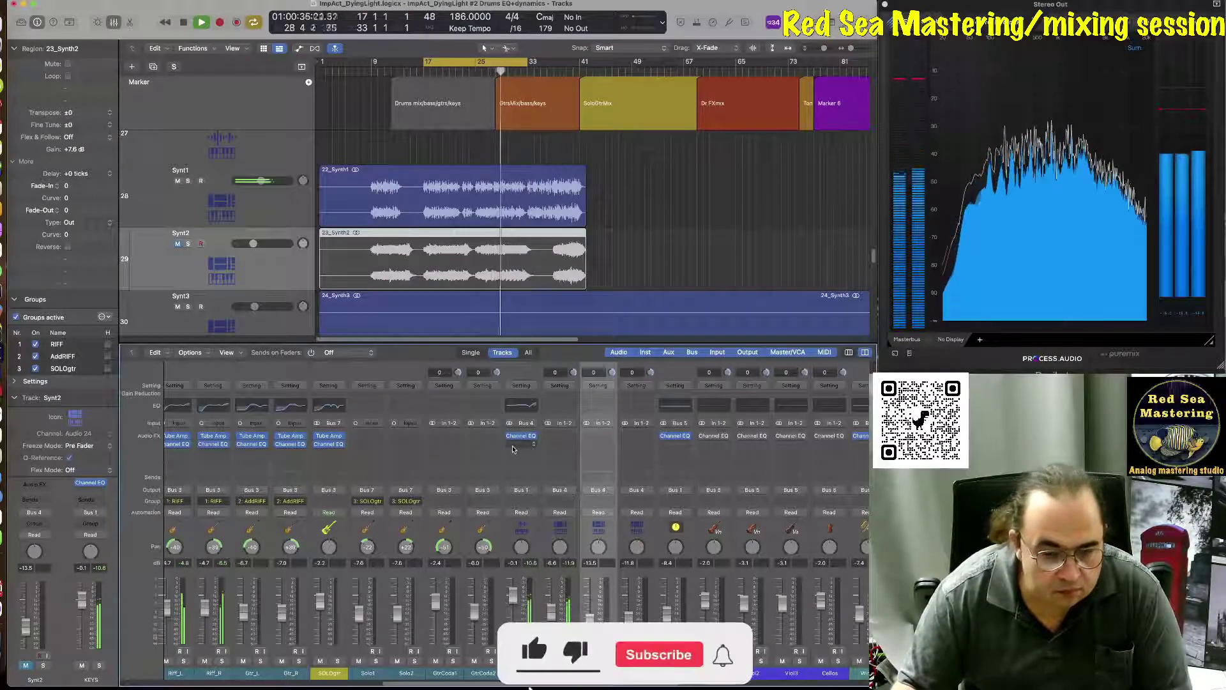
- Add a stereo Tube Amp after the Channel EQ on the KEYS channel
click(512, 449)
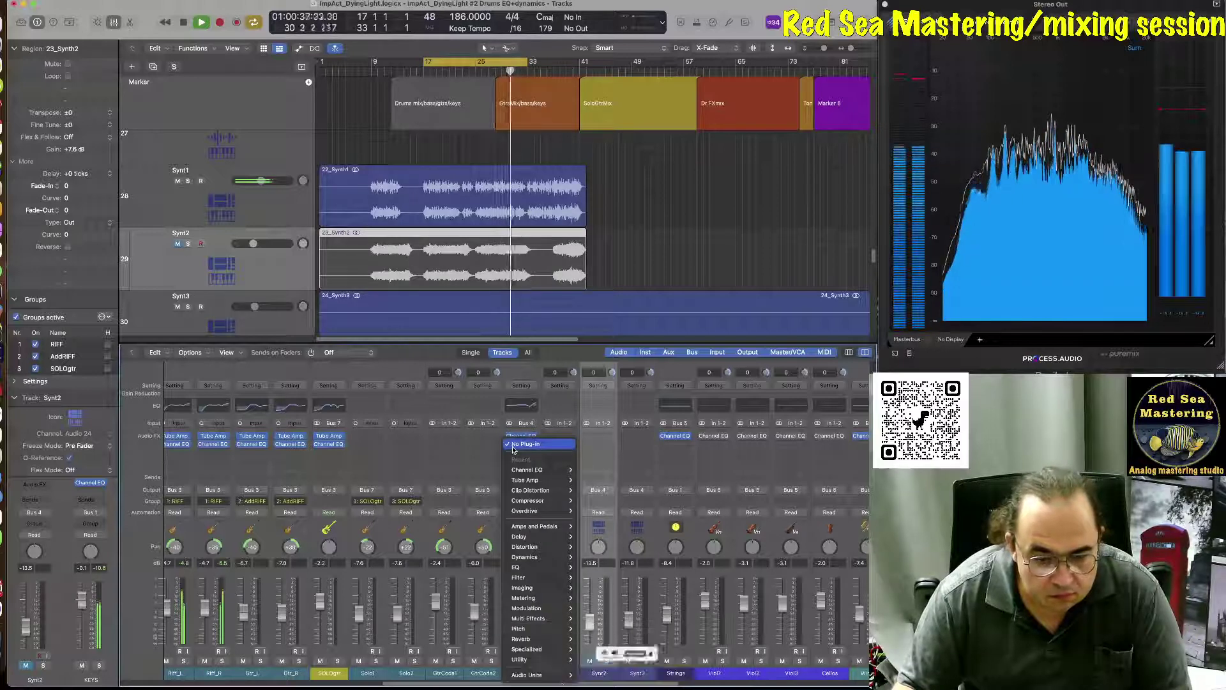
mouse_move(550, 480)
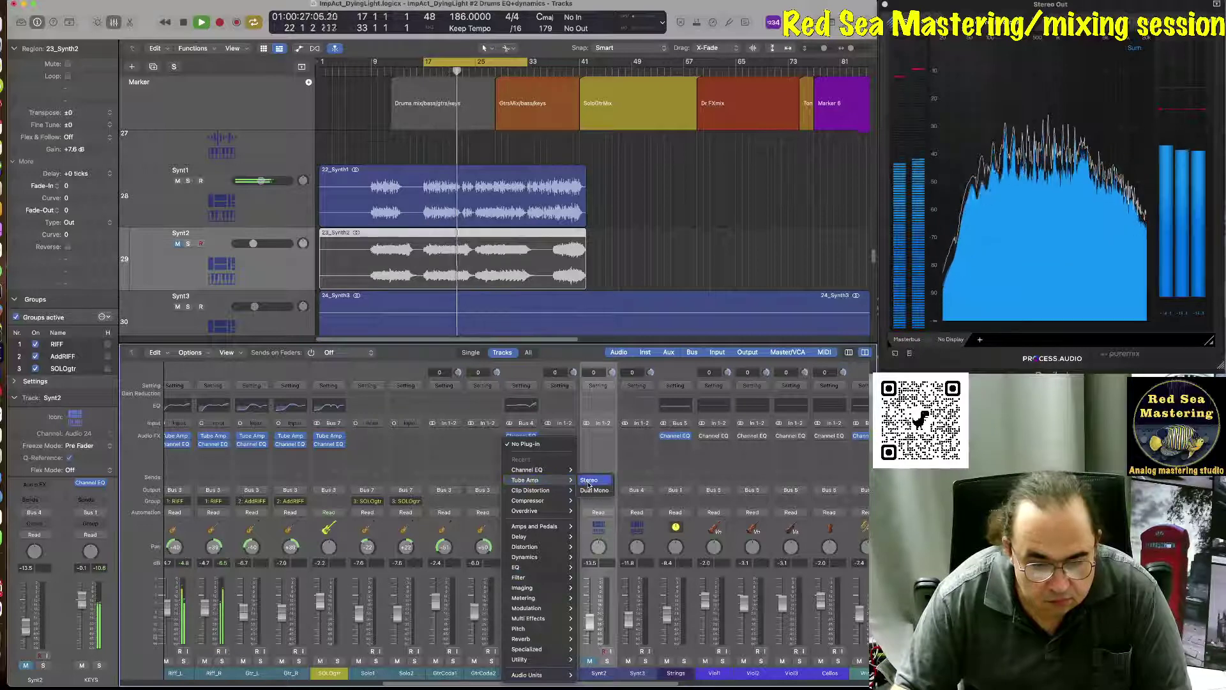
click(589, 481)
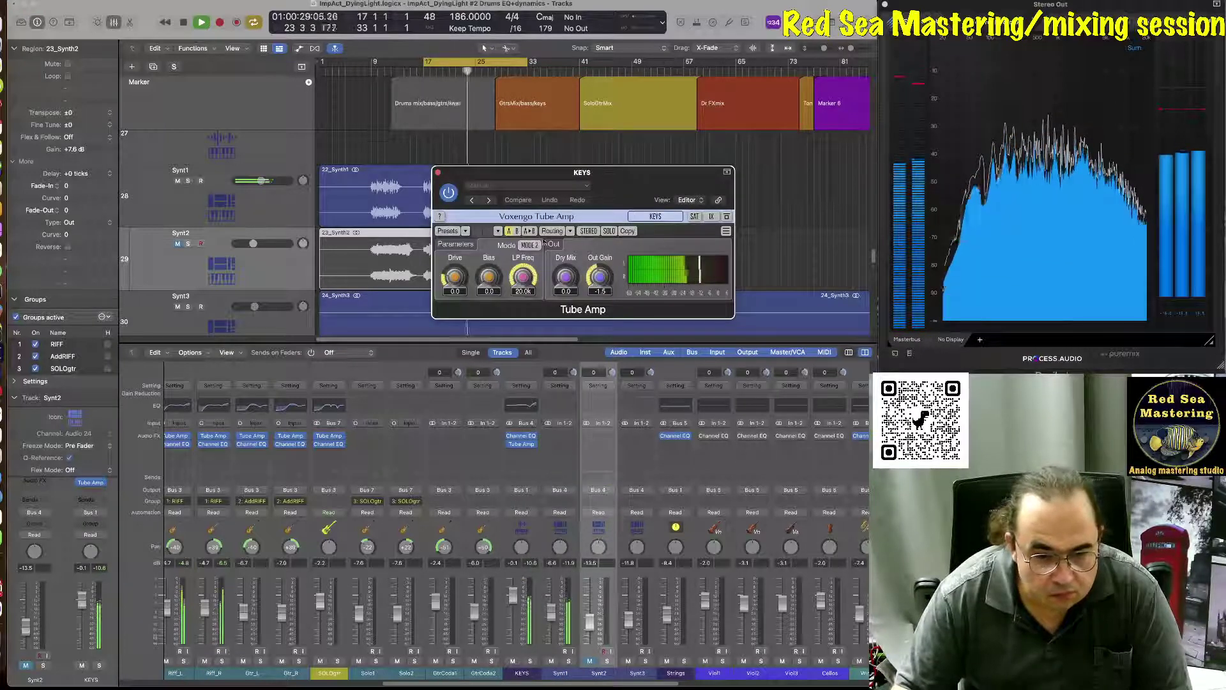
- Set the KEYS Tube Amp to Mode 1 with Drive about 13.7 and Bias 17.2, and raise the Synt1 fader to about -5.7 dB
click(530, 245)
drag(455, 276, 454, 261)
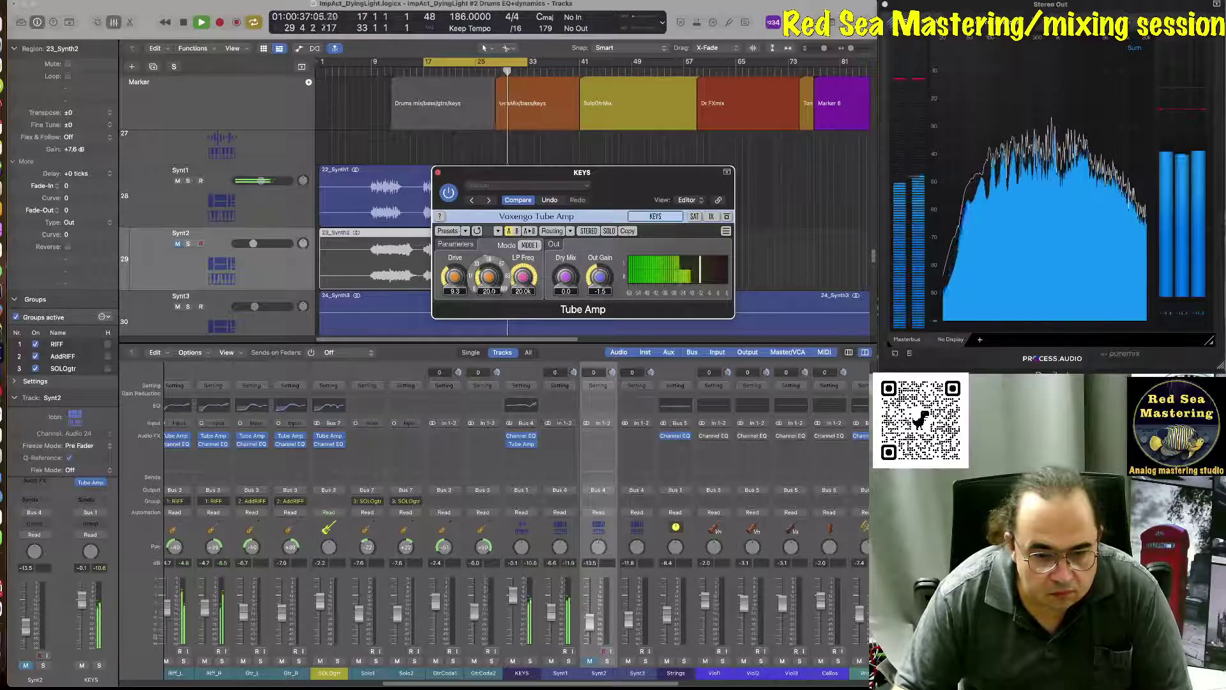
drag(488, 279, 488, 281)
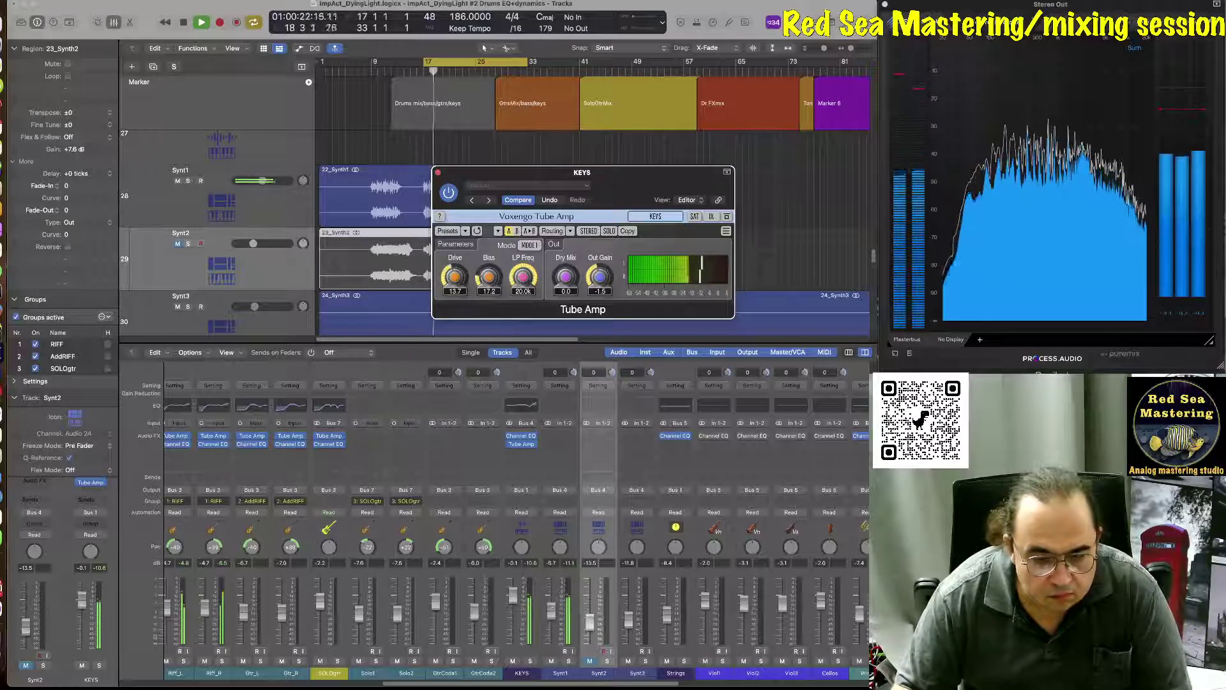
click(553, 610)
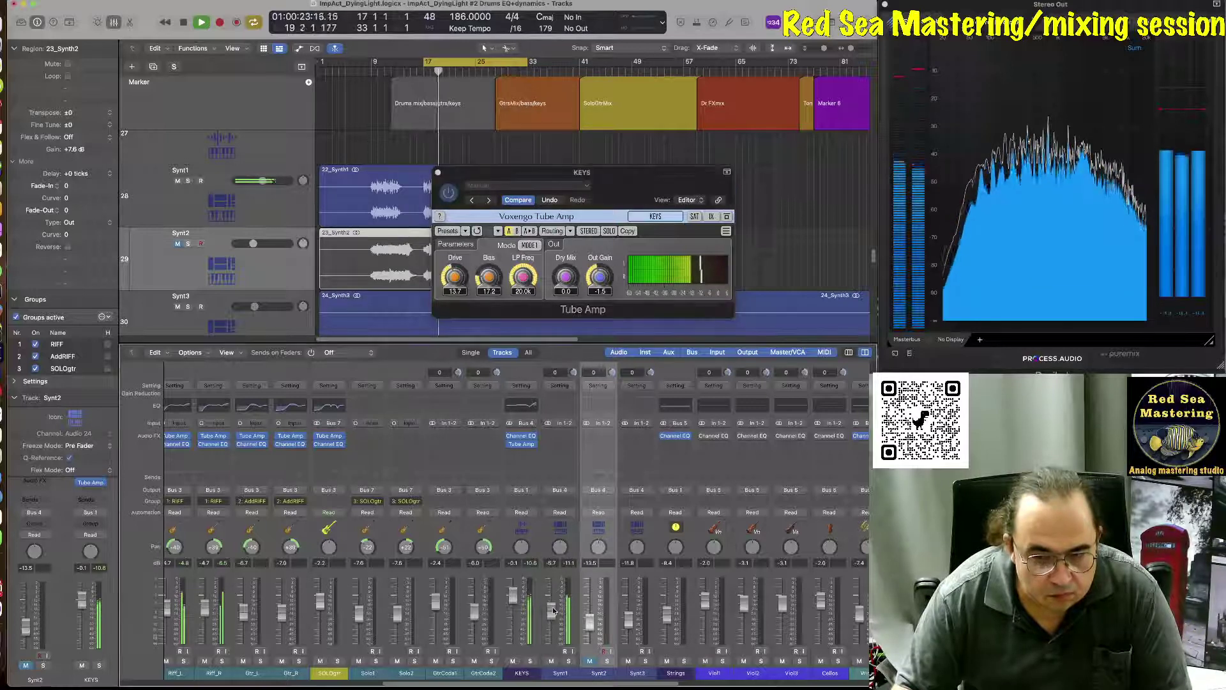
click(439, 173)
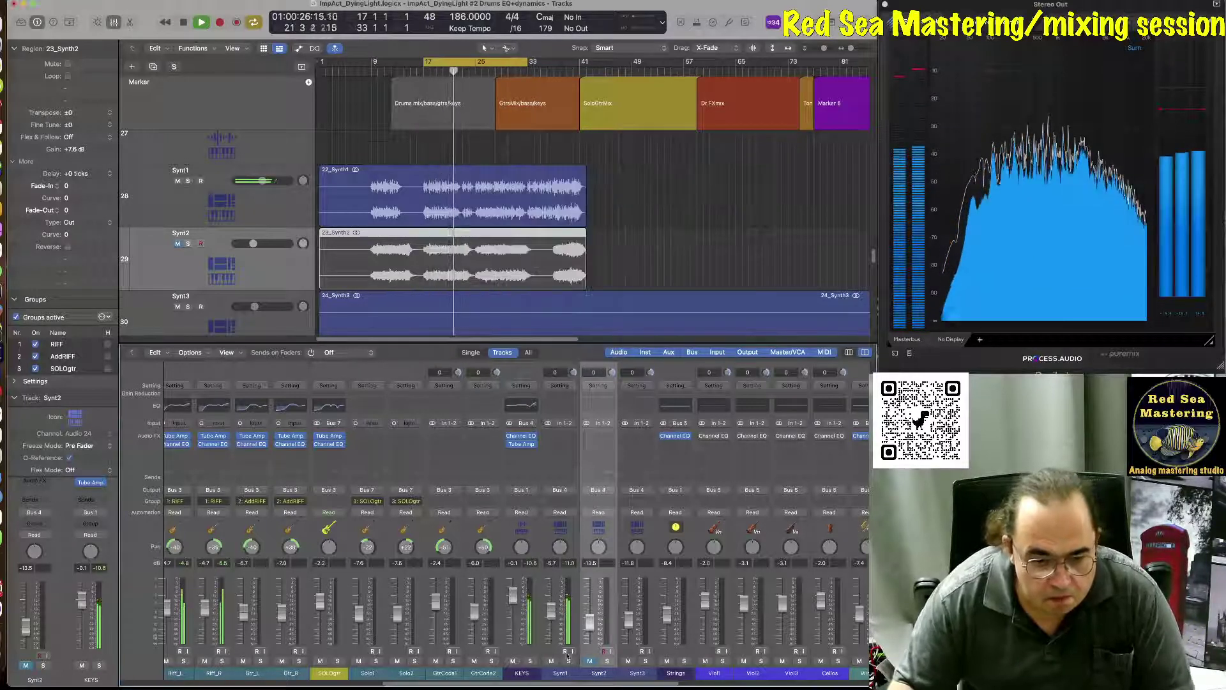
- Stop playback, move the Channel EQ and Tube Amp from KEYS to the Synt1 channel and open the moved Tube Amp
key(space)
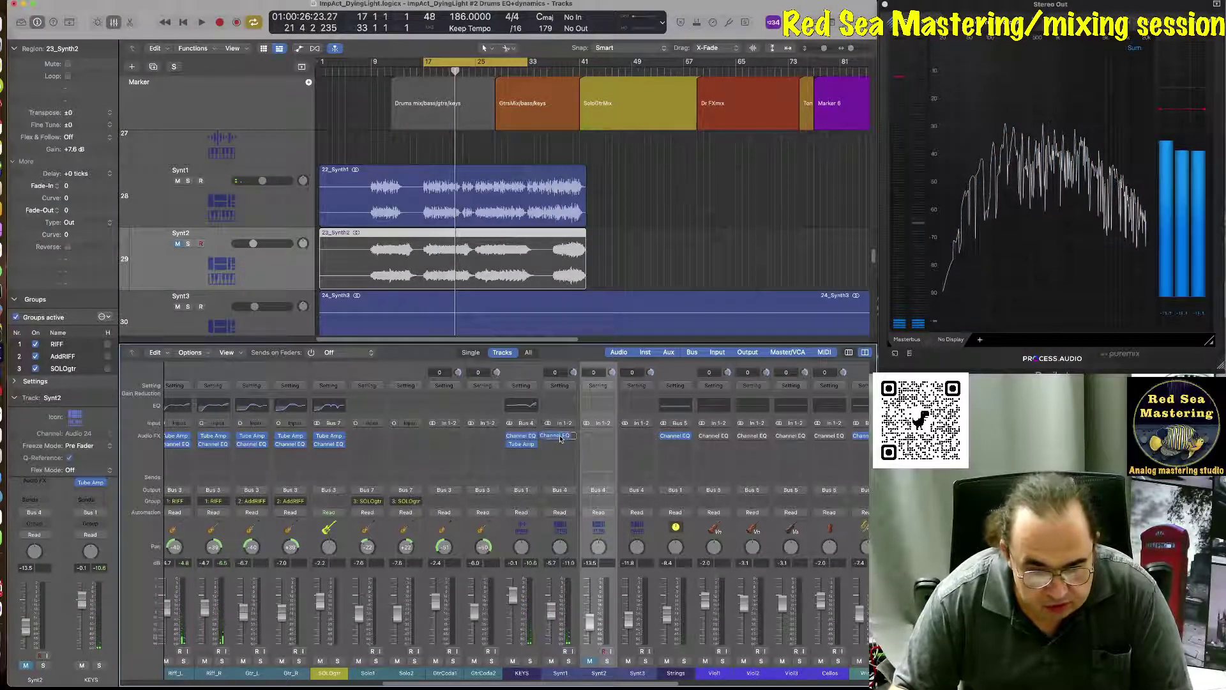
drag(560, 438, 561, 444)
click(561, 444)
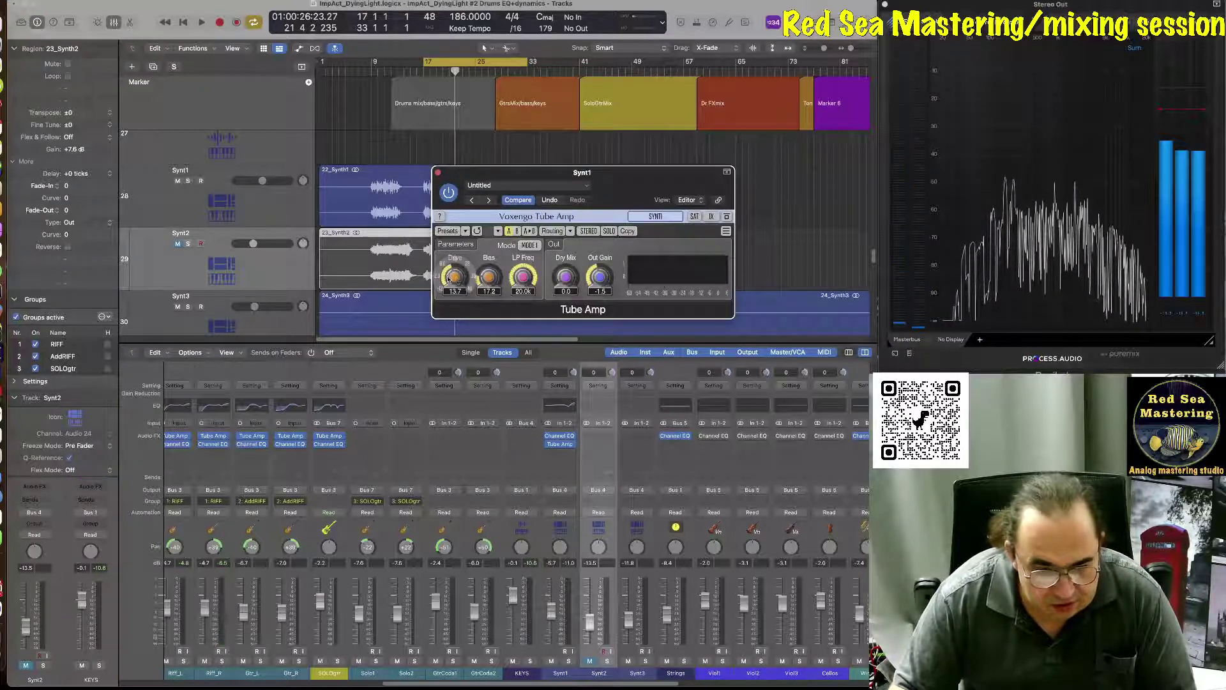
- During playback, set the Synt1 Tube Amp's Drive to about 13.0 and Bias to 29.1, and bring the Synt1 fader to about -4.7 dB
drag(455, 268, 455, 276)
key(space)
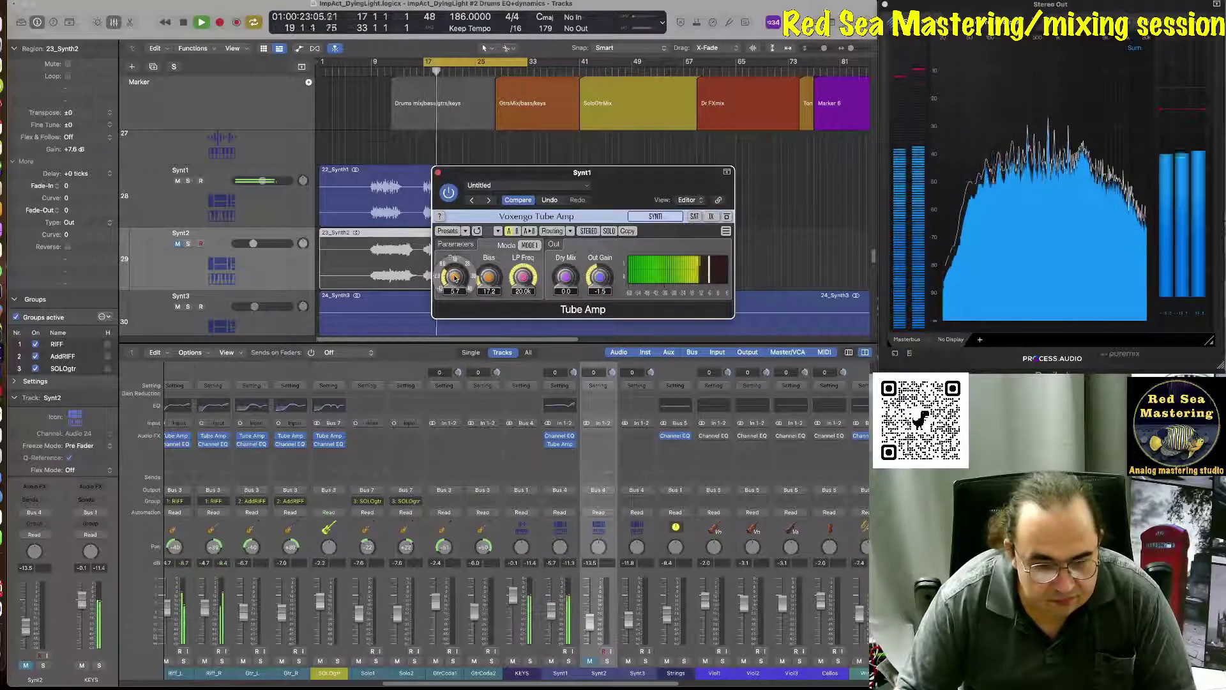
drag(455, 276, 455, 278)
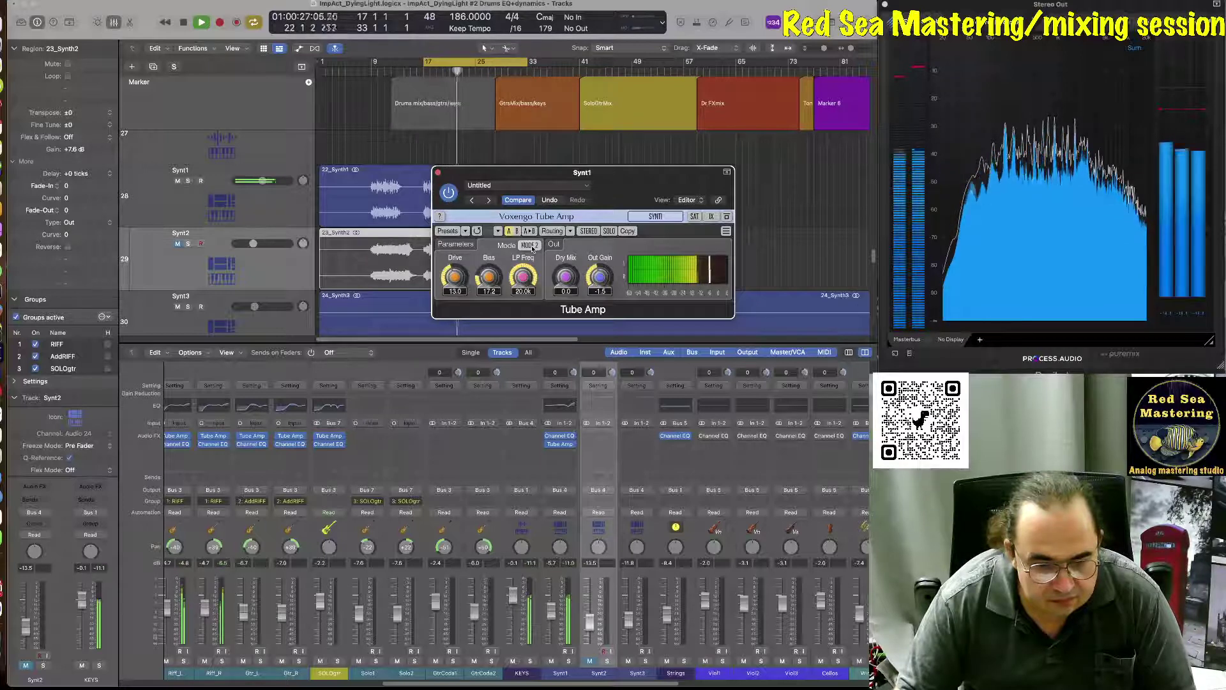
drag(489, 276, 488, 273)
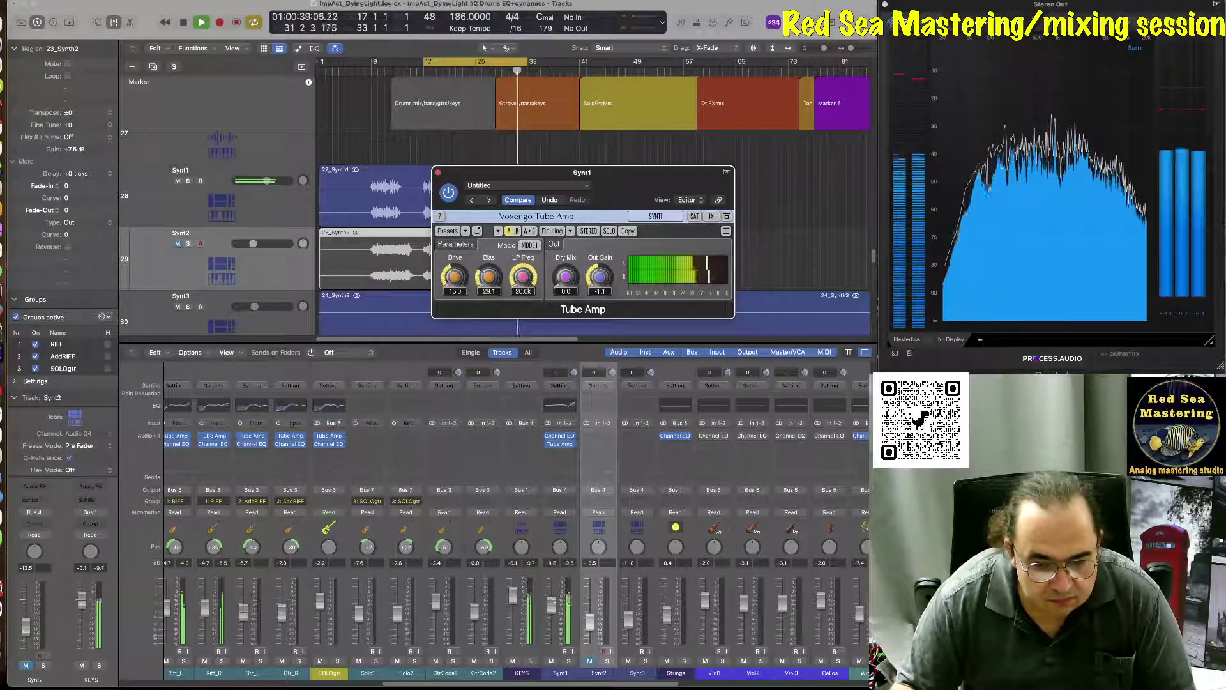
click(556, 611)
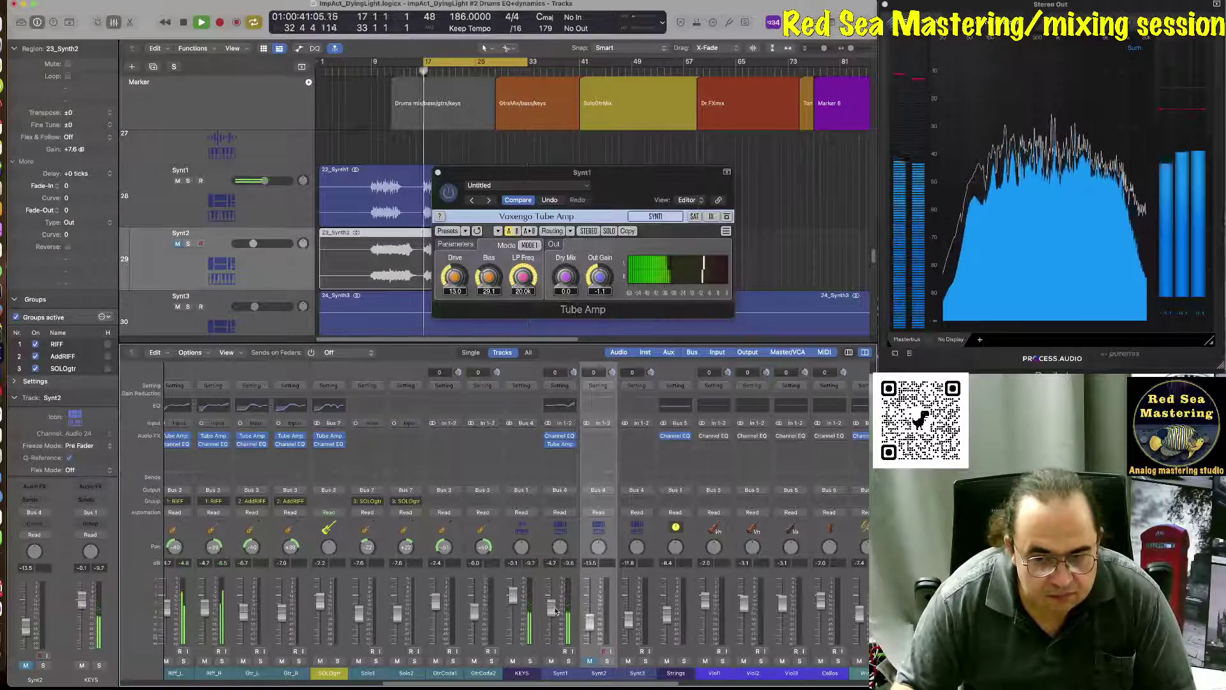
- Check the MASTER channel's true peak and RMS levels in its Level Meter, then switch the meter off again
scroll(556, 611, right, 10)
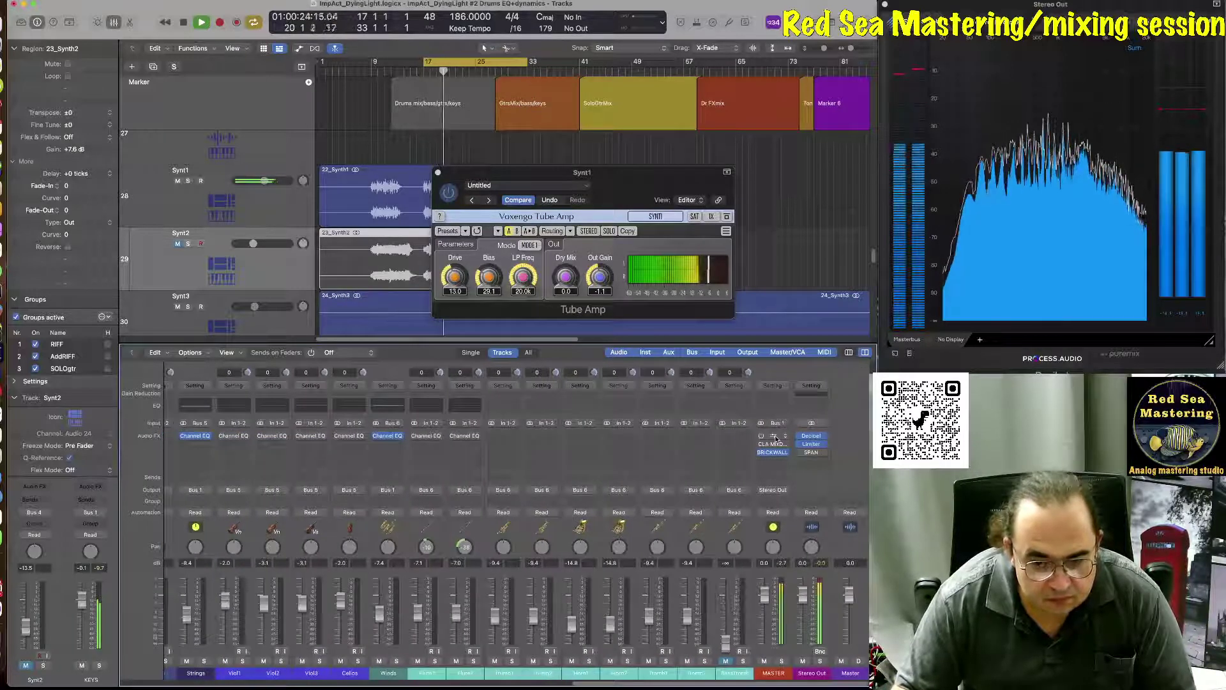
click(775, 439)
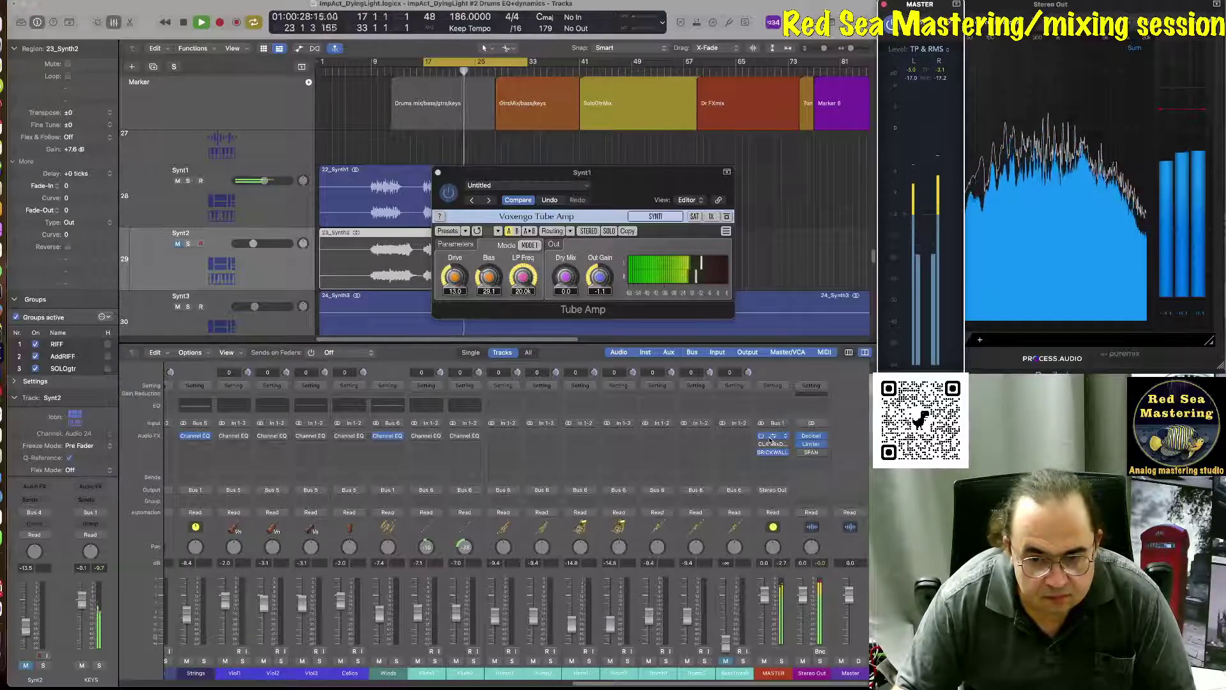
click(769, 436)
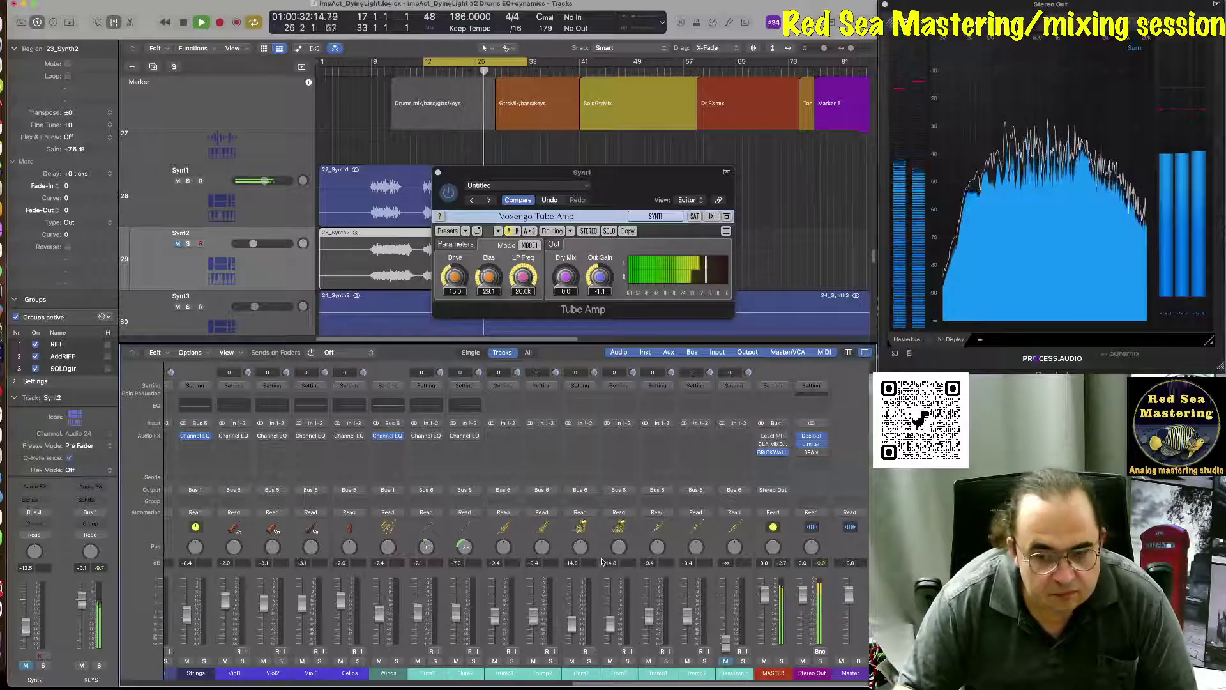
scroll(602, 560, left, 10)
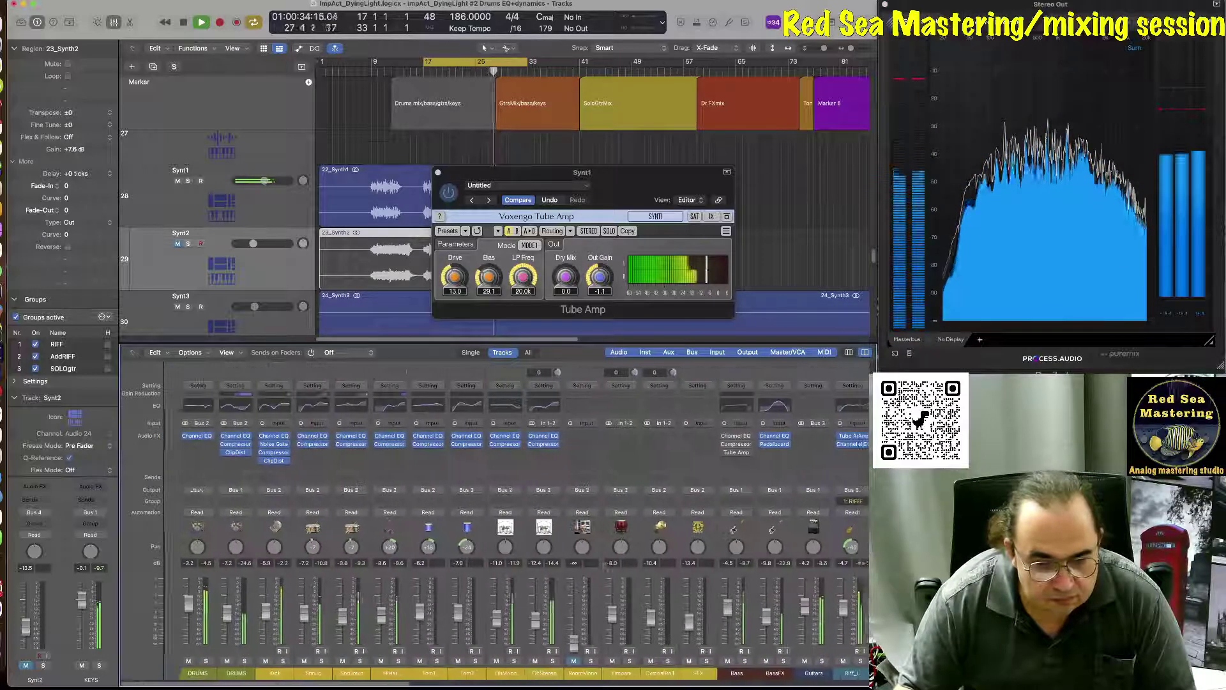
- Raise the Synt1 fader to about -4.1 dB during playback, stop playback and close the Synt1 Tube Amp
scroll(601, 560, right, 2)
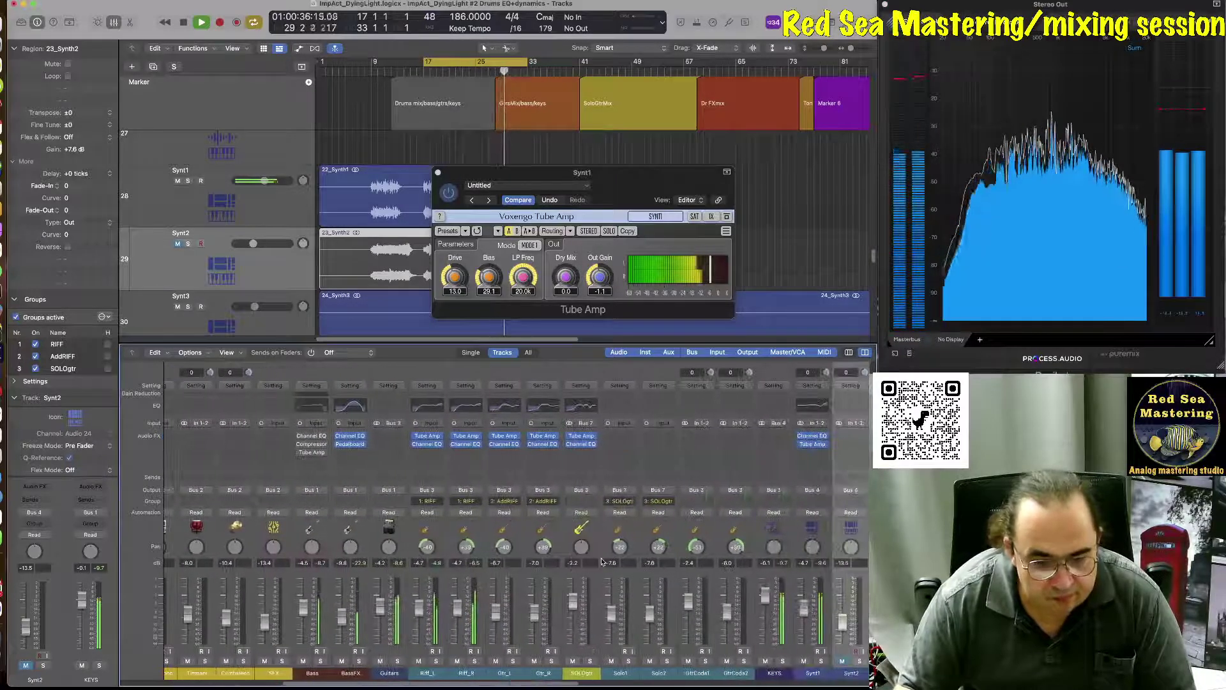
scroll(602, 561, left, 5)
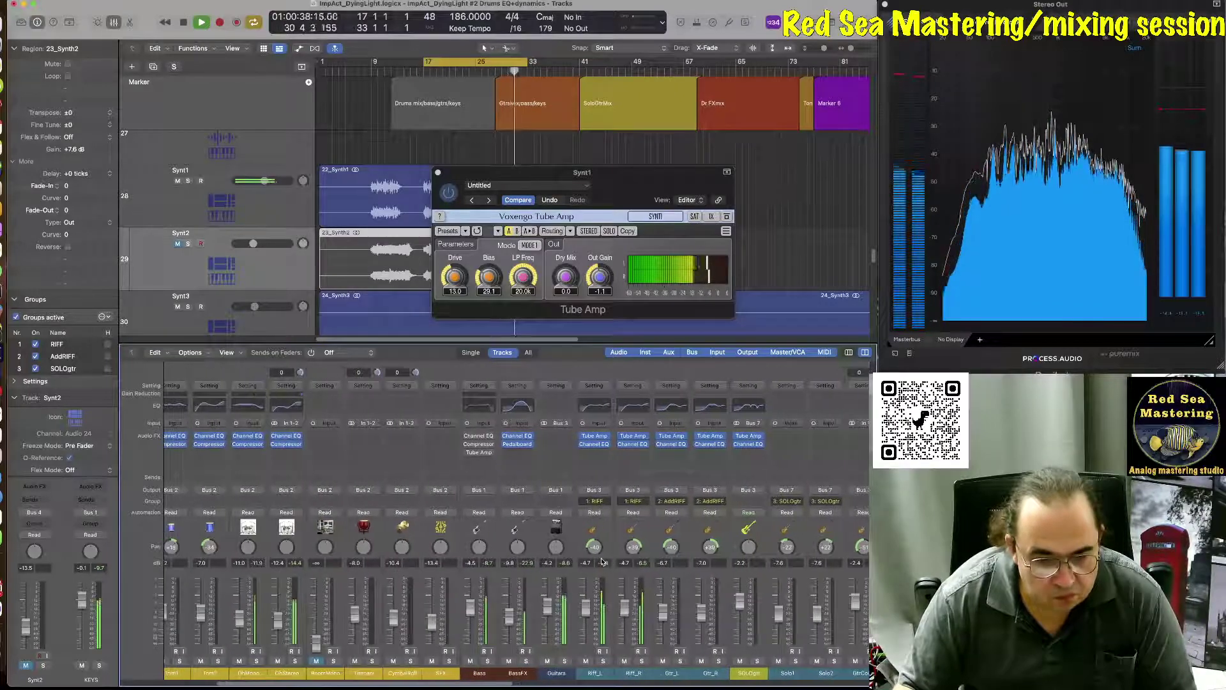
scroll(602, 561, right, 4)
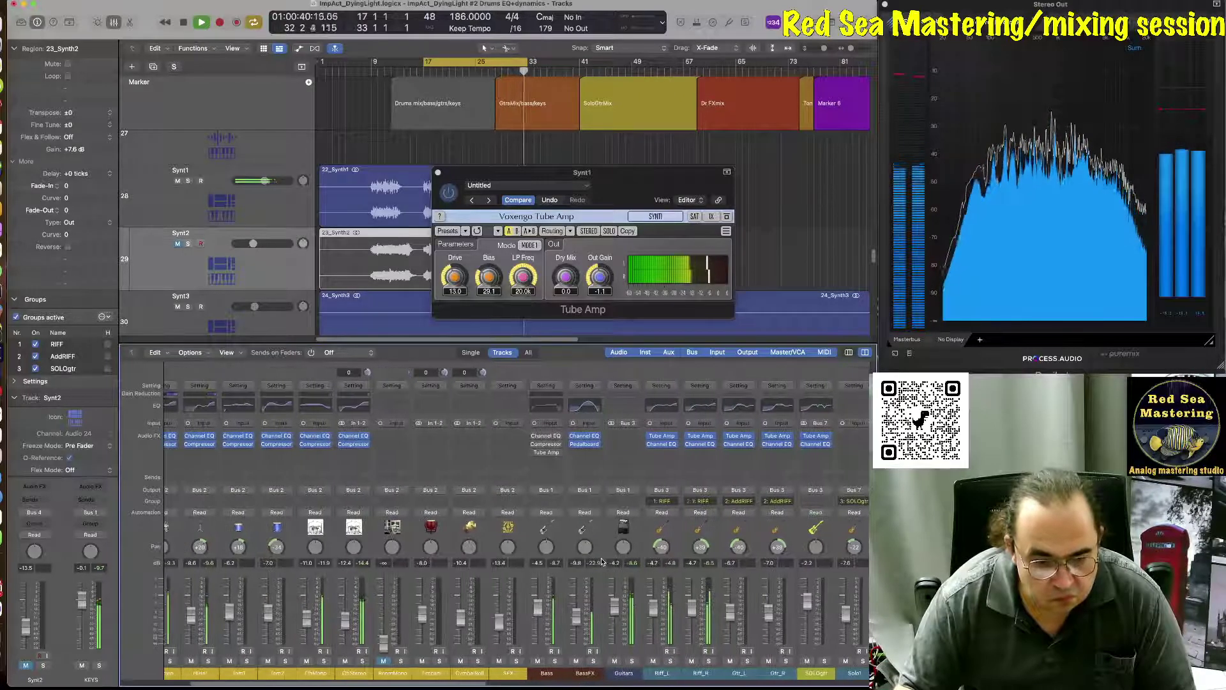
scroll(623, 576, right, 5)
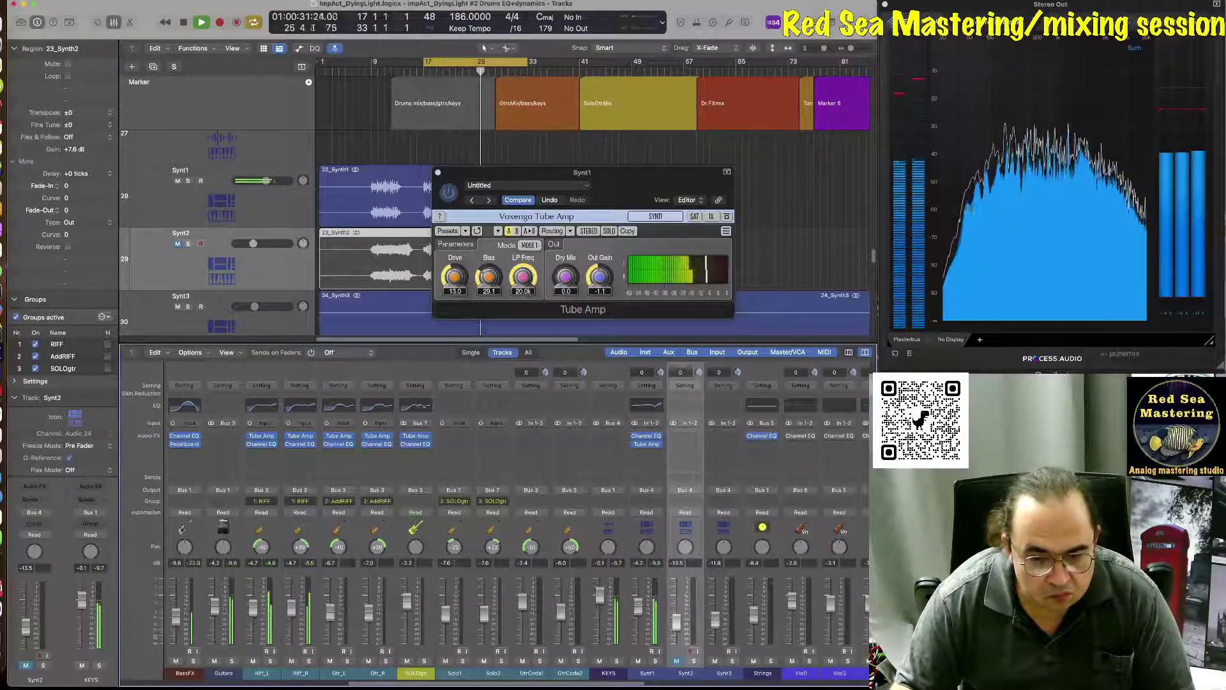
key(space)
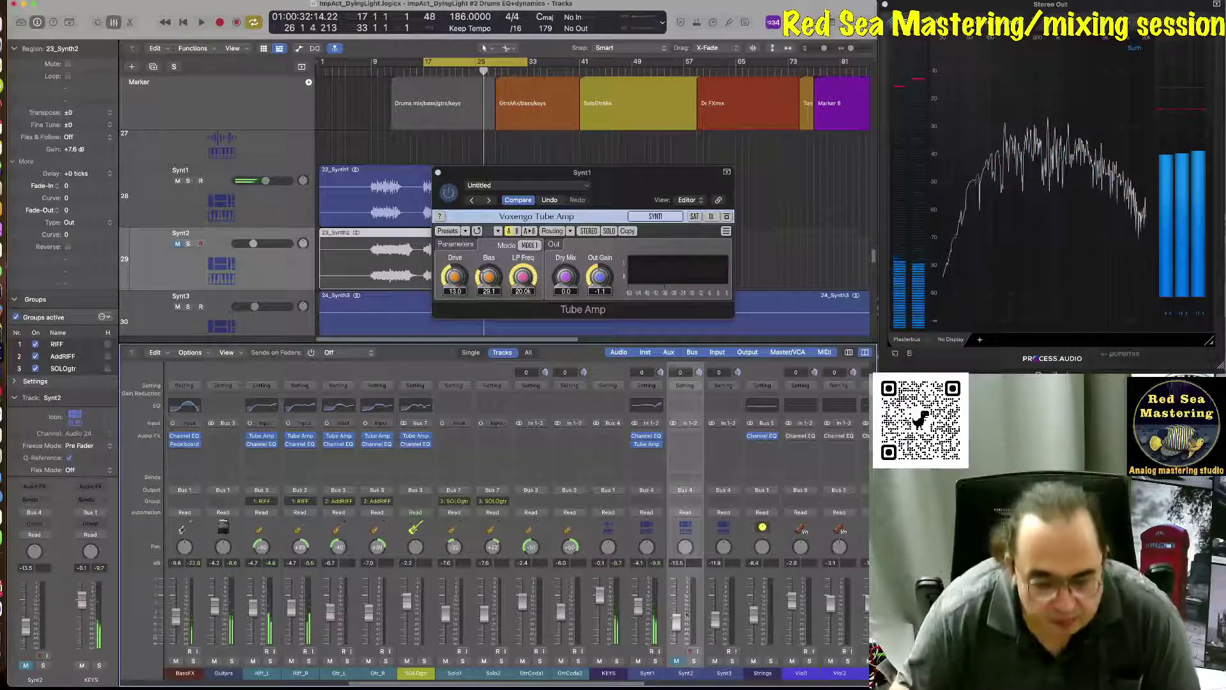
click(439, 172)
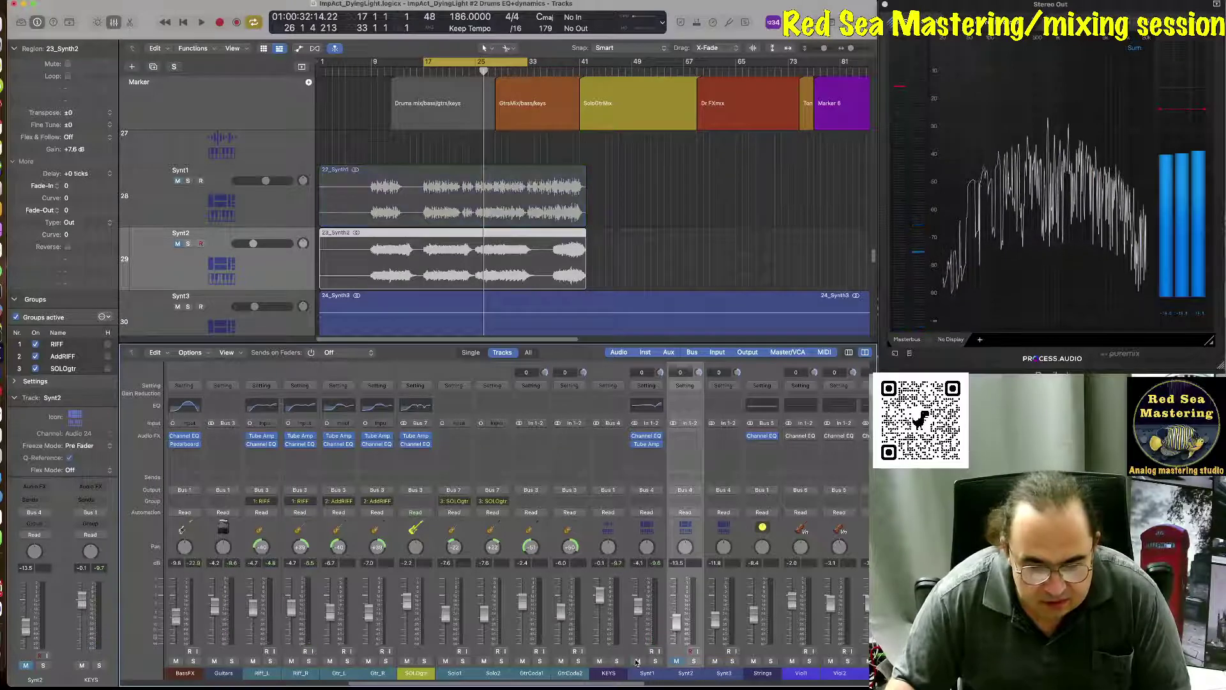
- Mute Synt1, unmute Synt2 and bring the Synt2 fader up to about -4.9 dB during playback
click(678, 668)
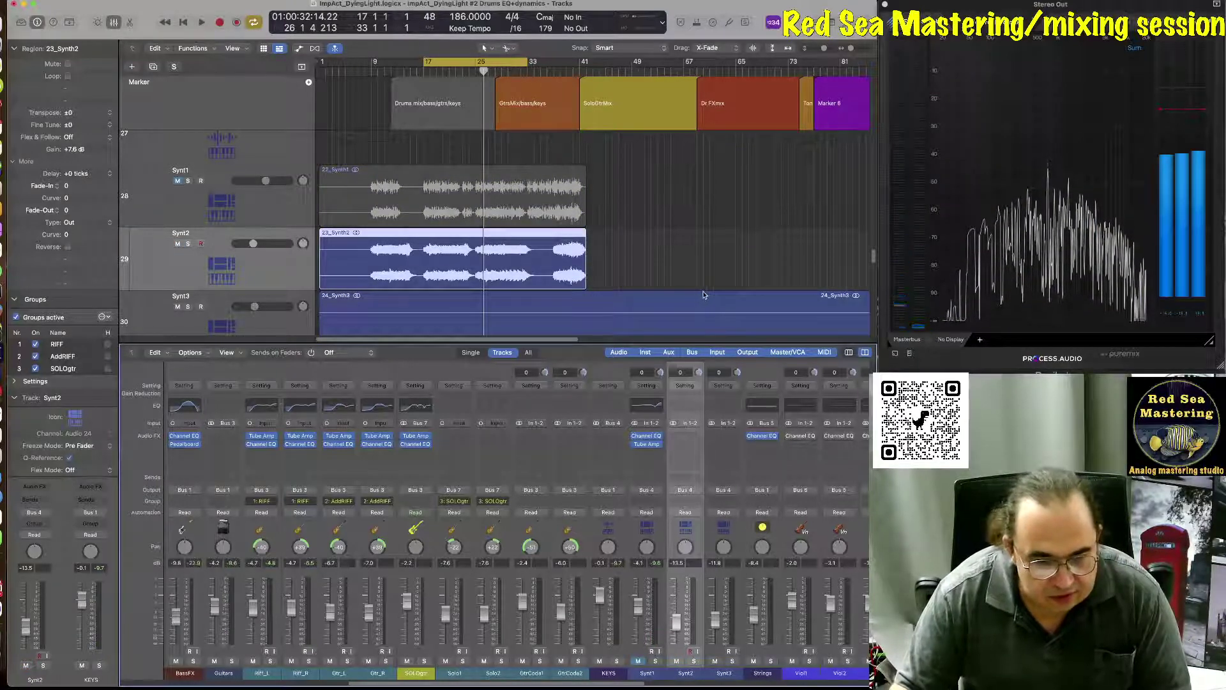
key(space)
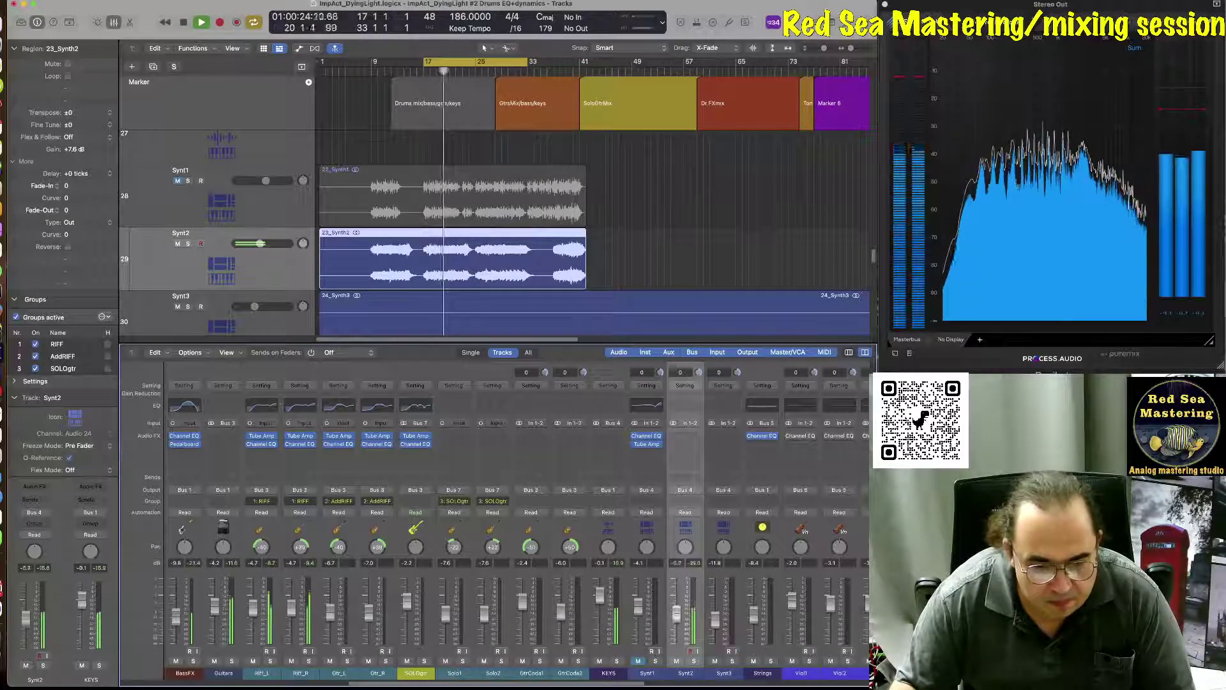
drag(677, 613, 677, 611)
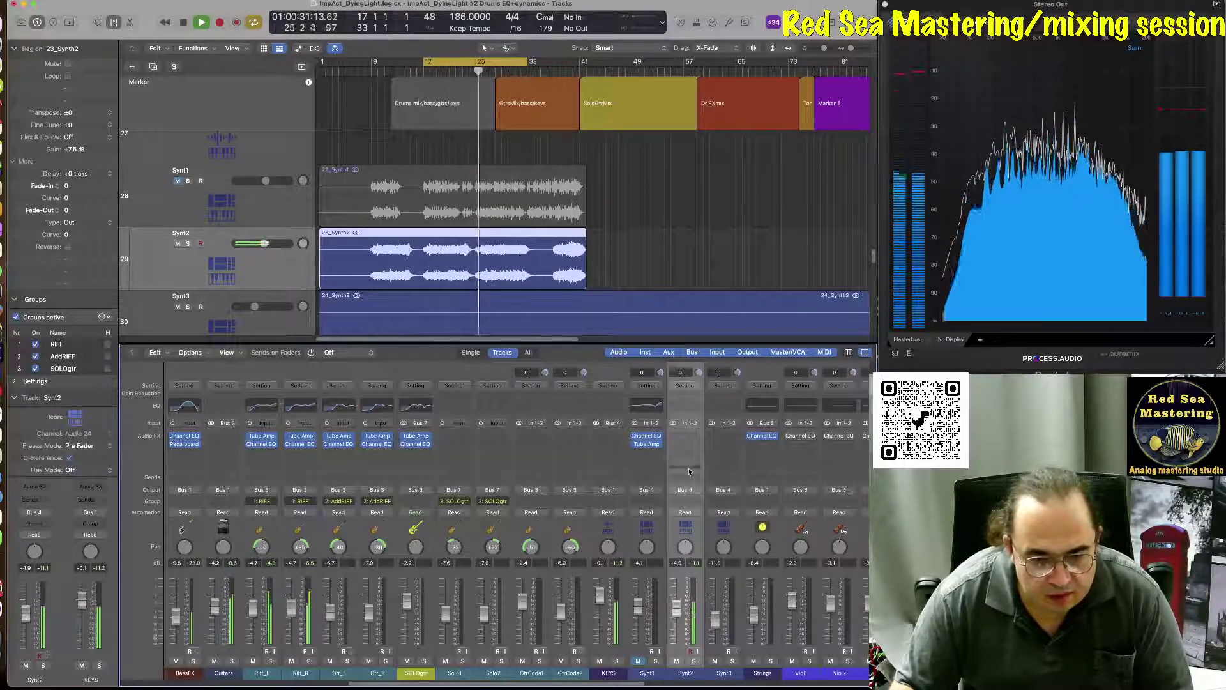
- Add a Channel EQ to Synt2, cut 3920 Hz by 4.8 dB with Q 1.20, and enable a low cut over the bass range
double_click(682, 410)
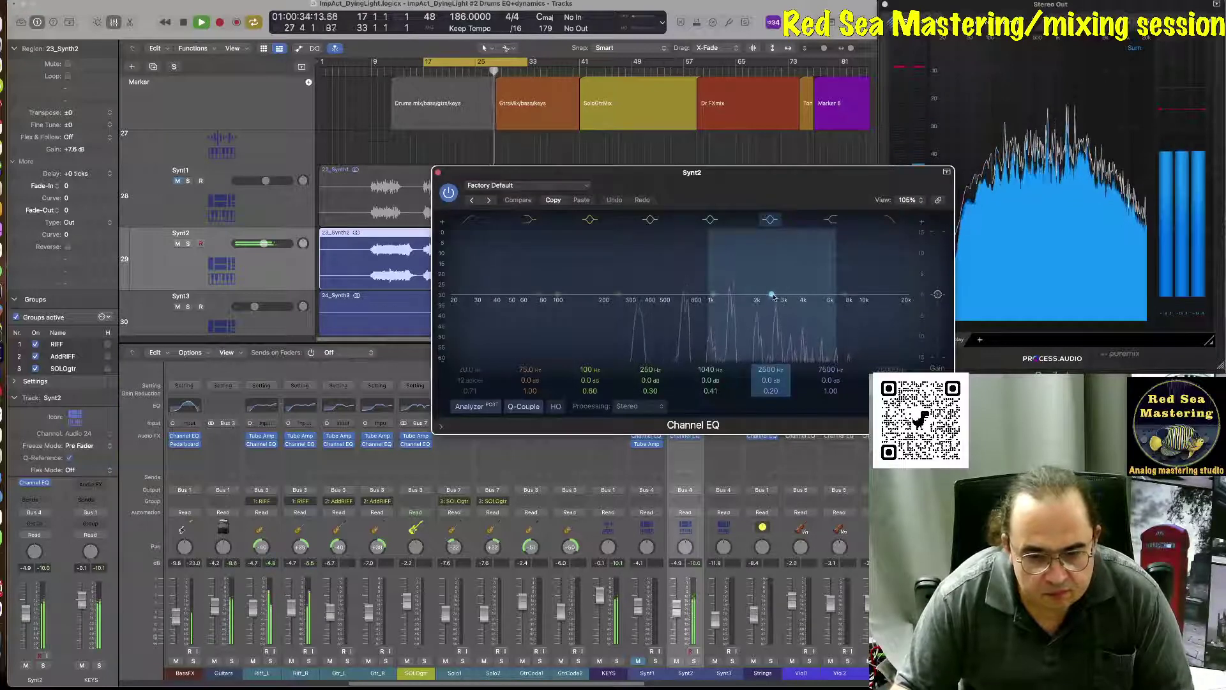
drag(774, 297, 802, 319)
scroll(803, 318, up, 5)
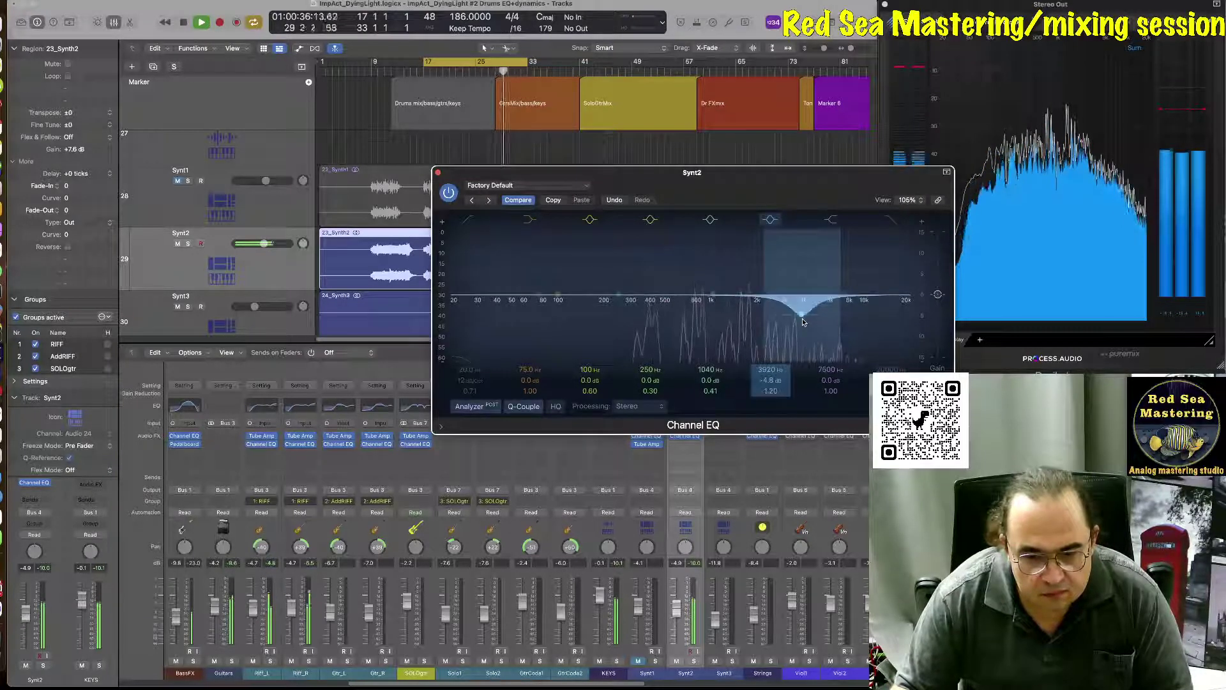
click(466, 235)
drag(455, 311, 611, 310)
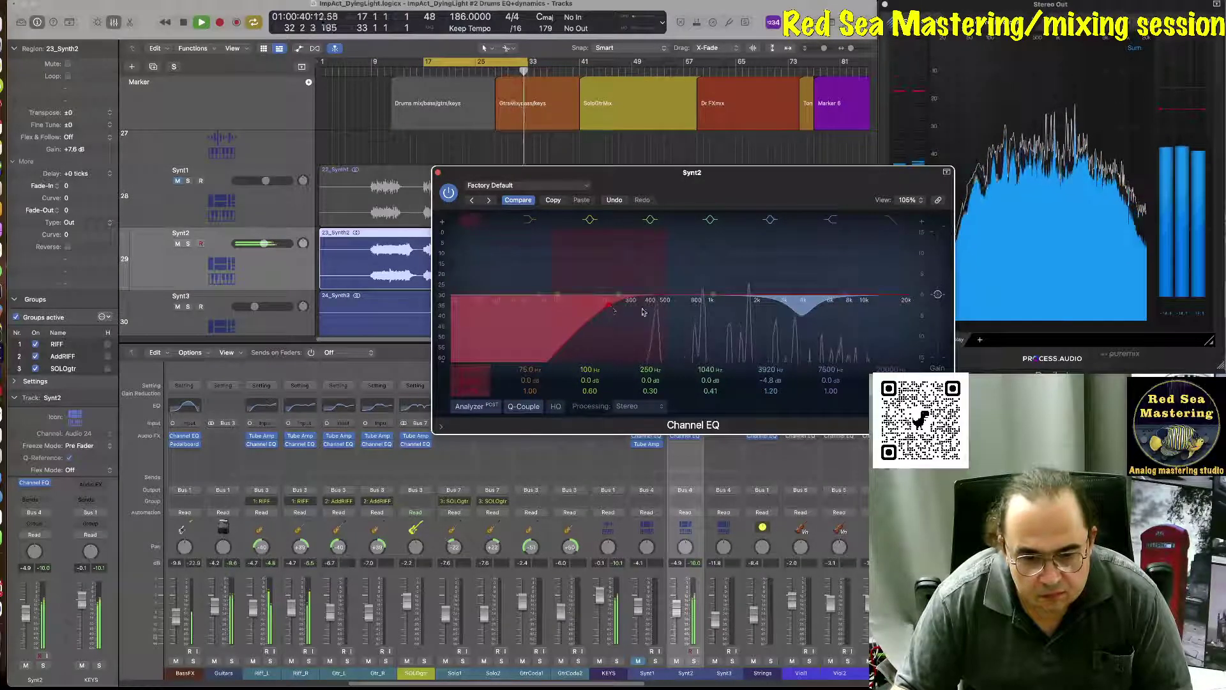
- Boost Synt2's high shelf by 11.6 dB at 11600 Hz and its low-mid band by 0.7 dB at 498 Hz, and close the EQ
drag(845, 295, 867, 244)
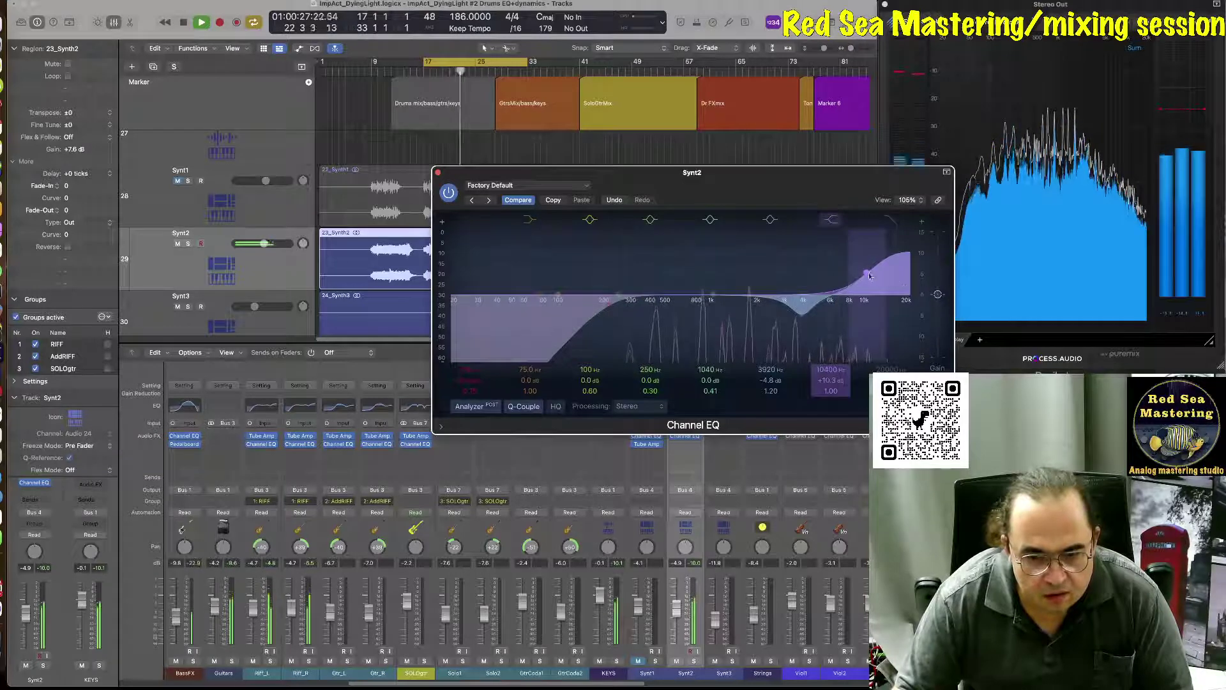
drag(867, 273, 875, 267)
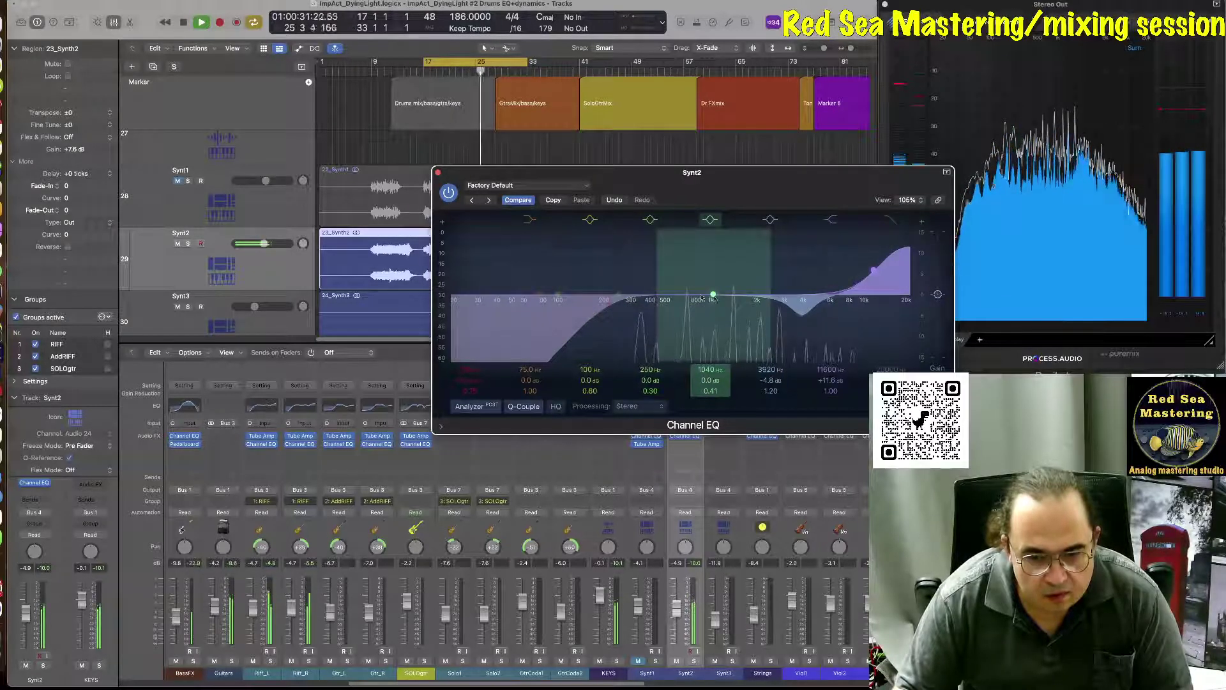
drag(617, 295, 667, 292)
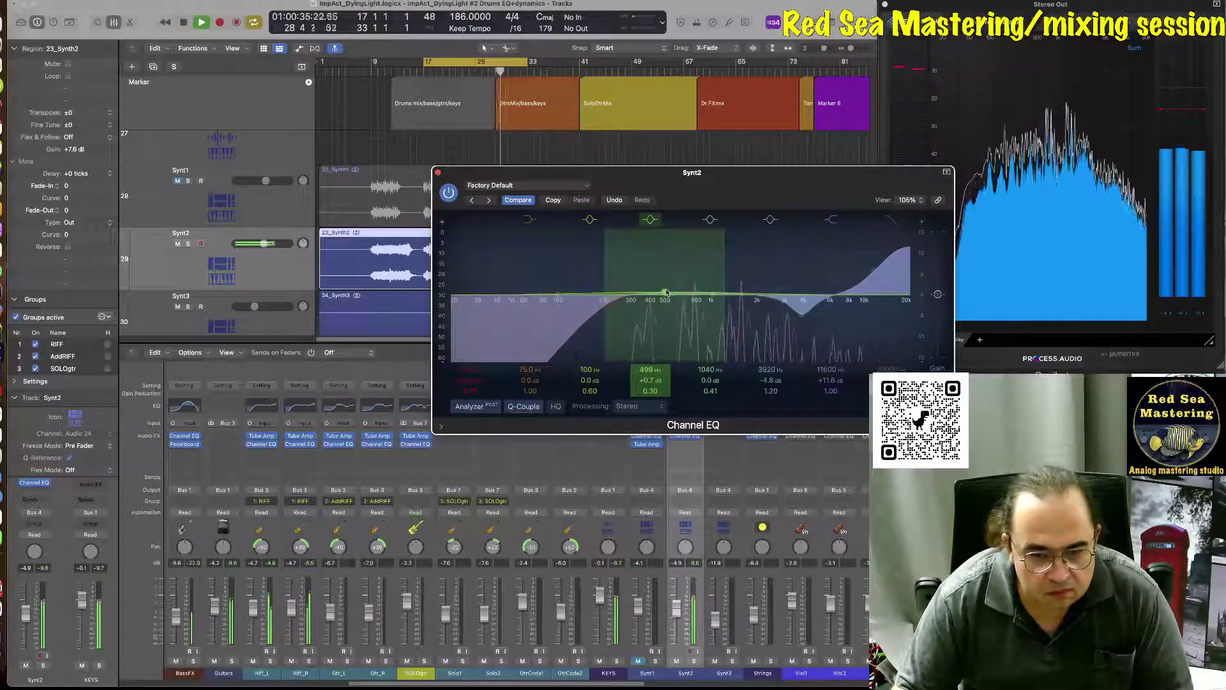
click(438, 173)
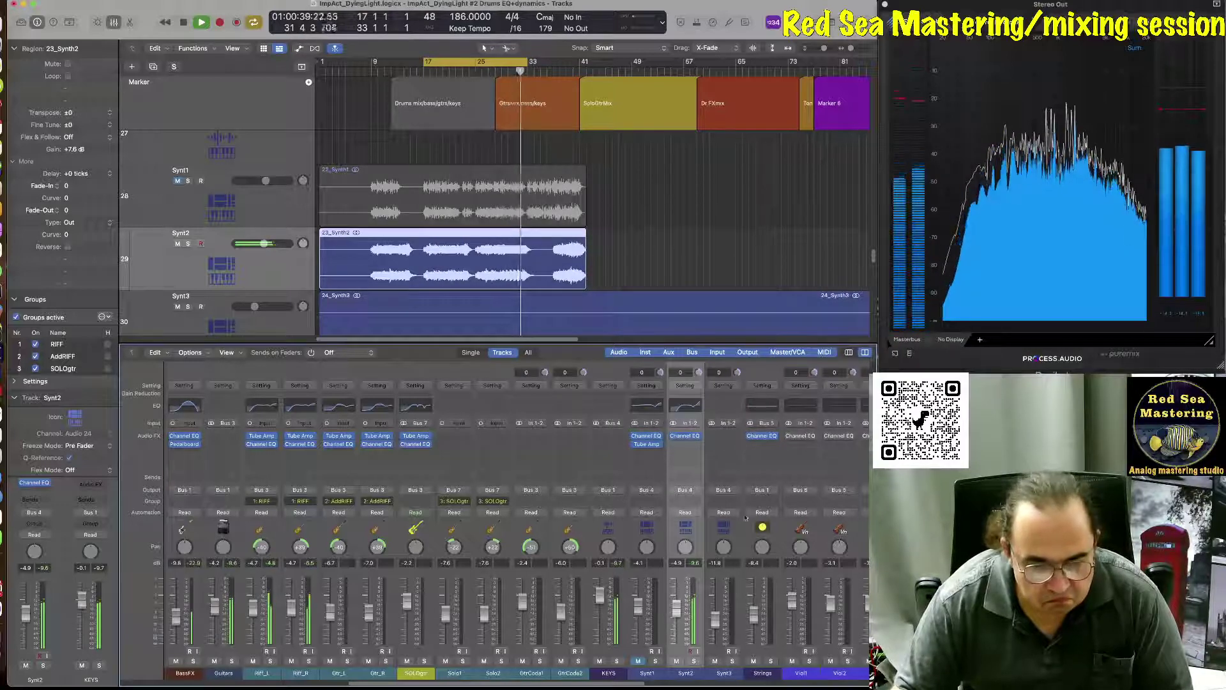
- Copy Synt1's Tube Amp to Synt2 and open the copy, unmute Synt1 and lower the Synt2 fader to about -5.2 dB
drag(647, 444, 685, 444)
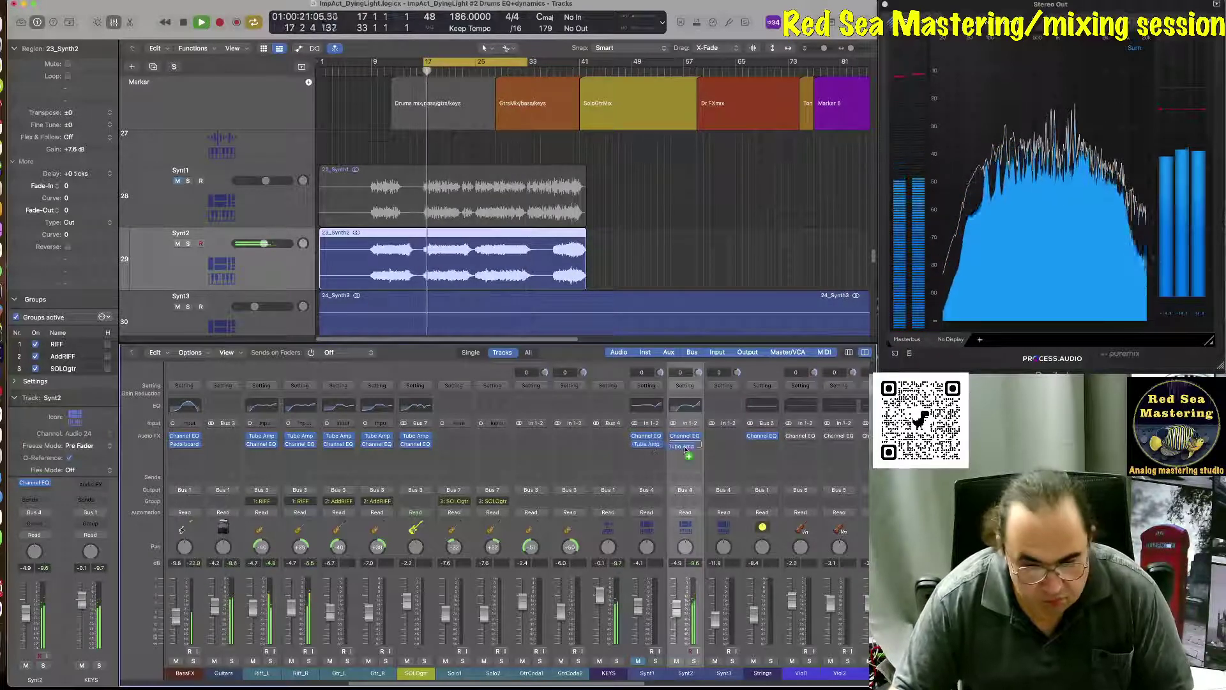
click(686, 444)
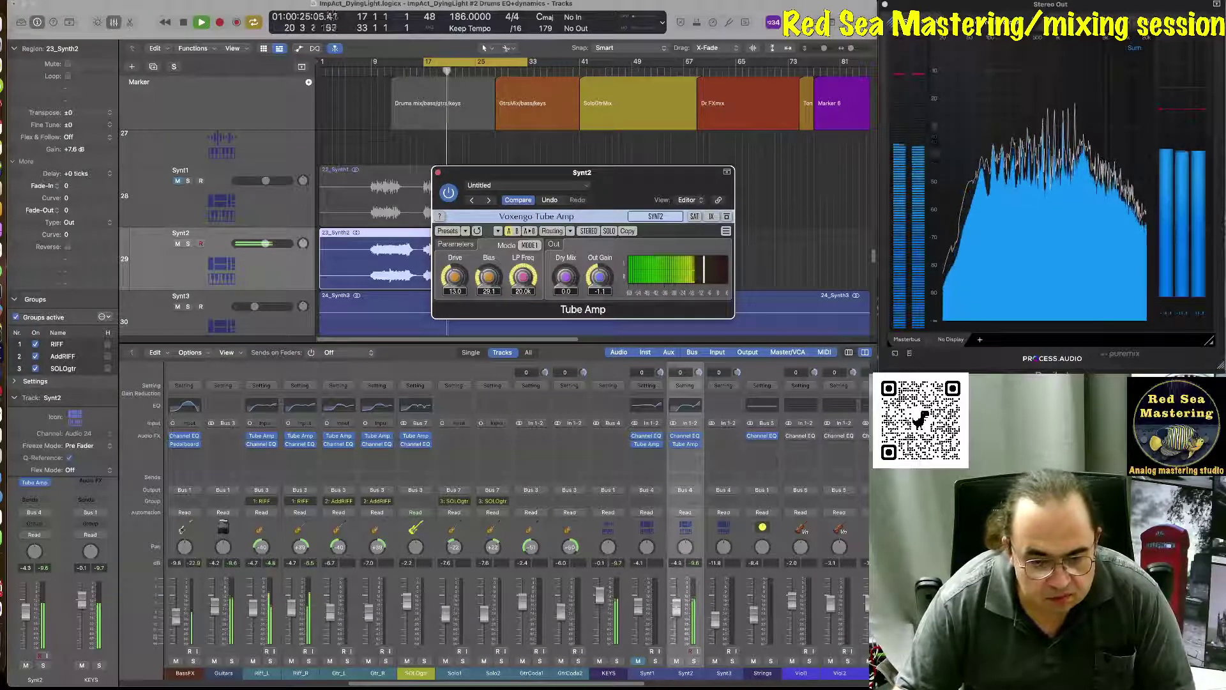
click(639, 661)
click(639, 660)
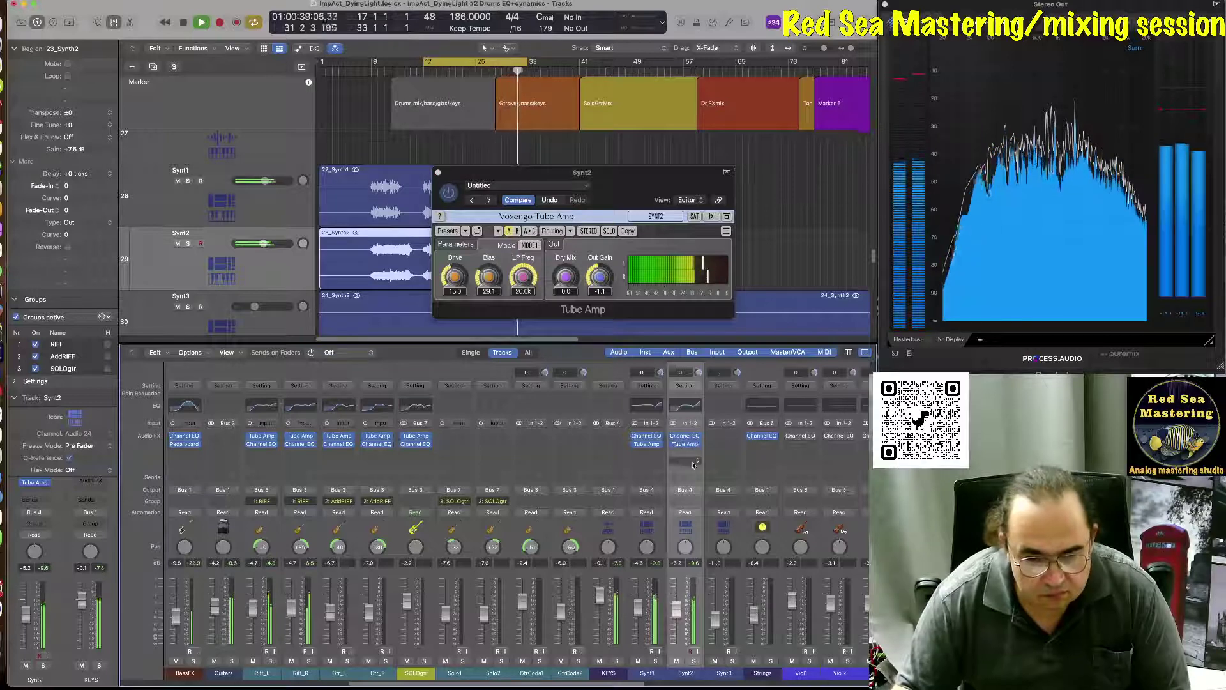
- Select Synt1 and Synt2 together, lower their faders to about -5.2 and -5.8 dB, stop playback and close the Tube Amp
scroll(685, 453, left, 1)
scroll(700, 465, left, 3)
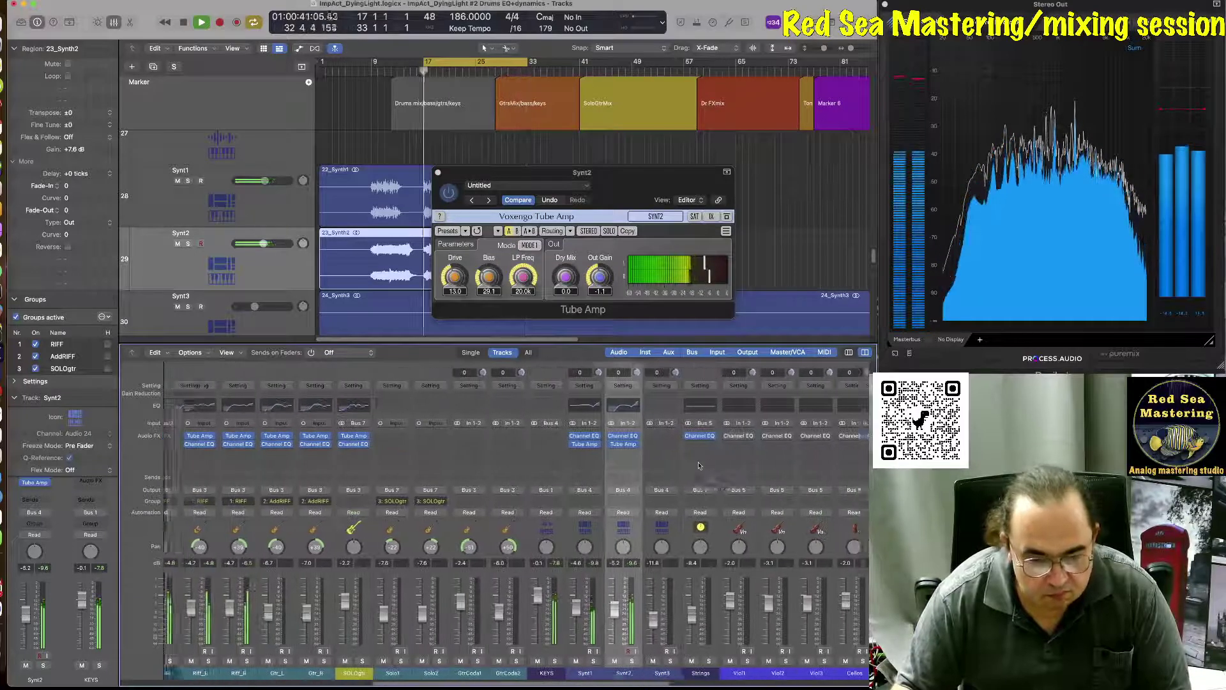
scroll(699, 465, right, 1)
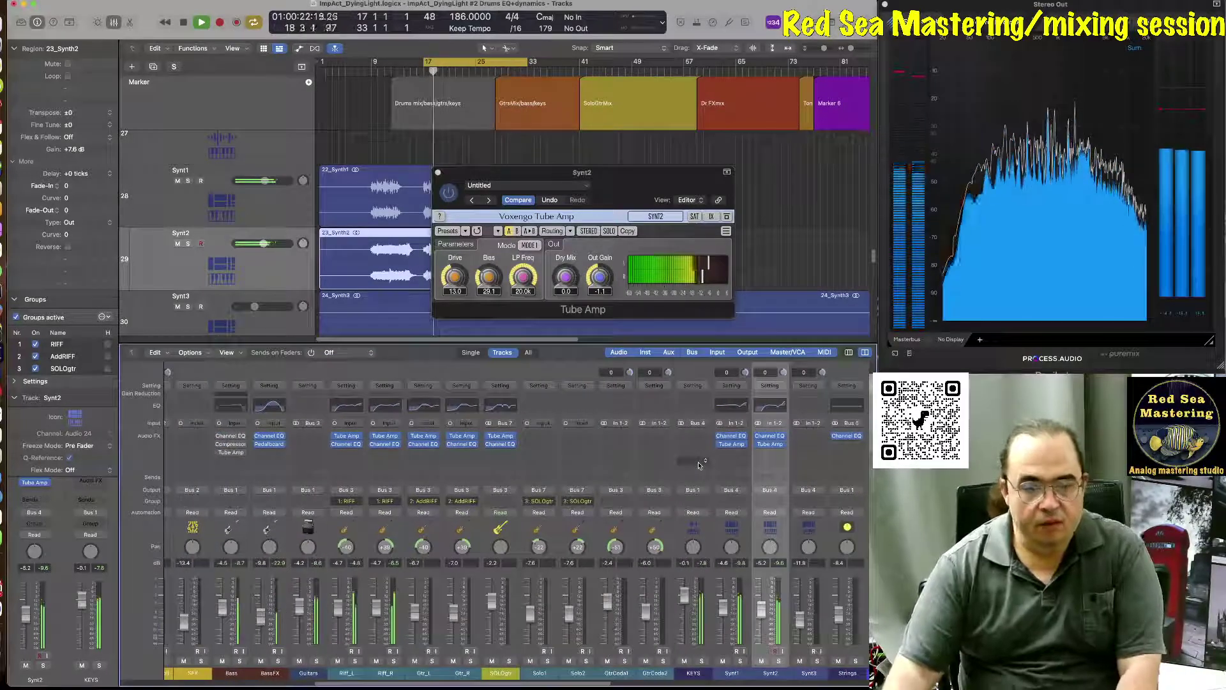
click(733, 676)
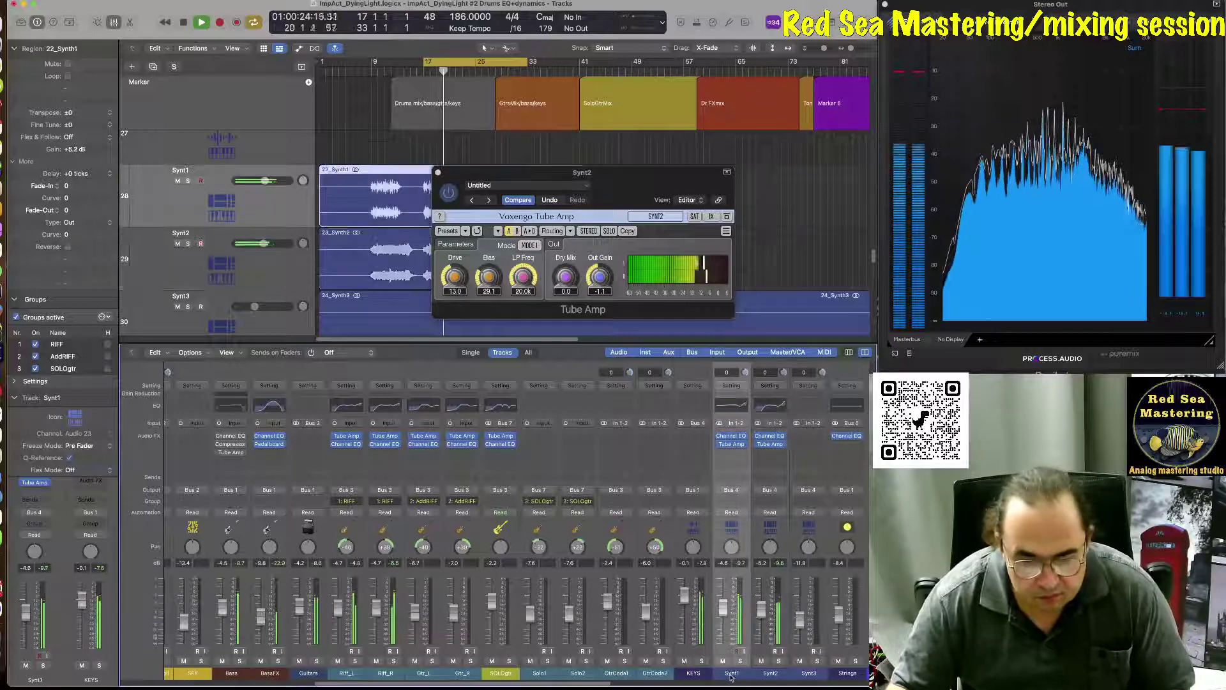
shift+click(761, 678)
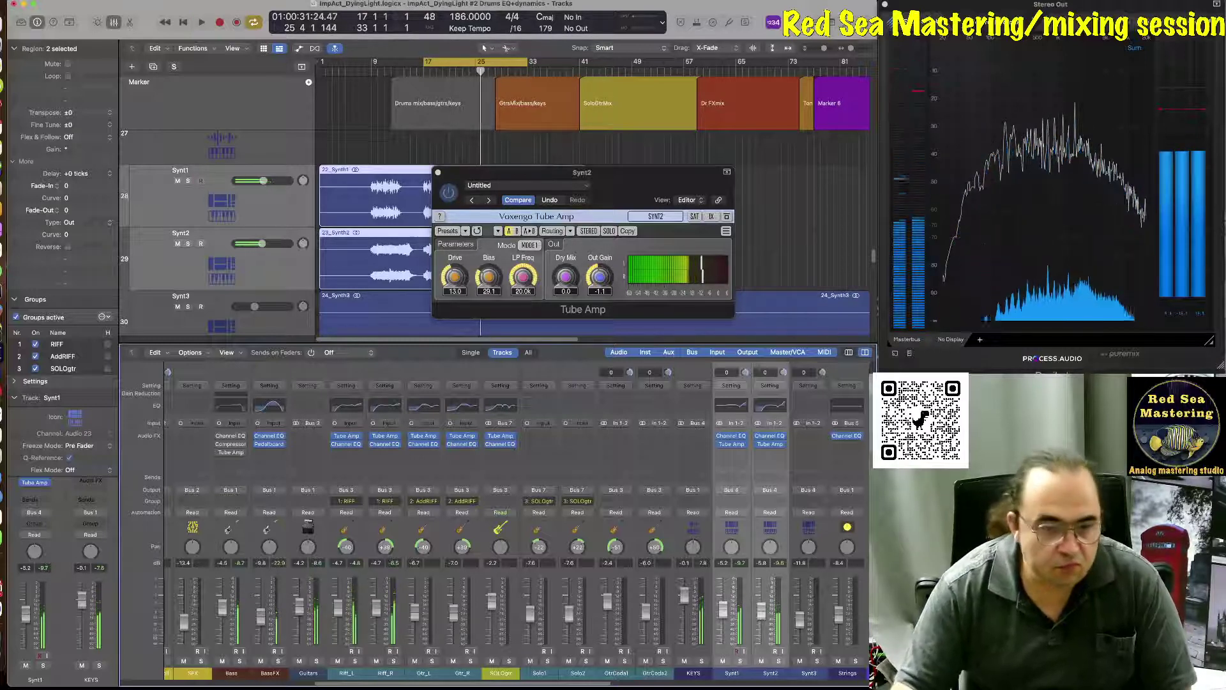
click(439, 173)
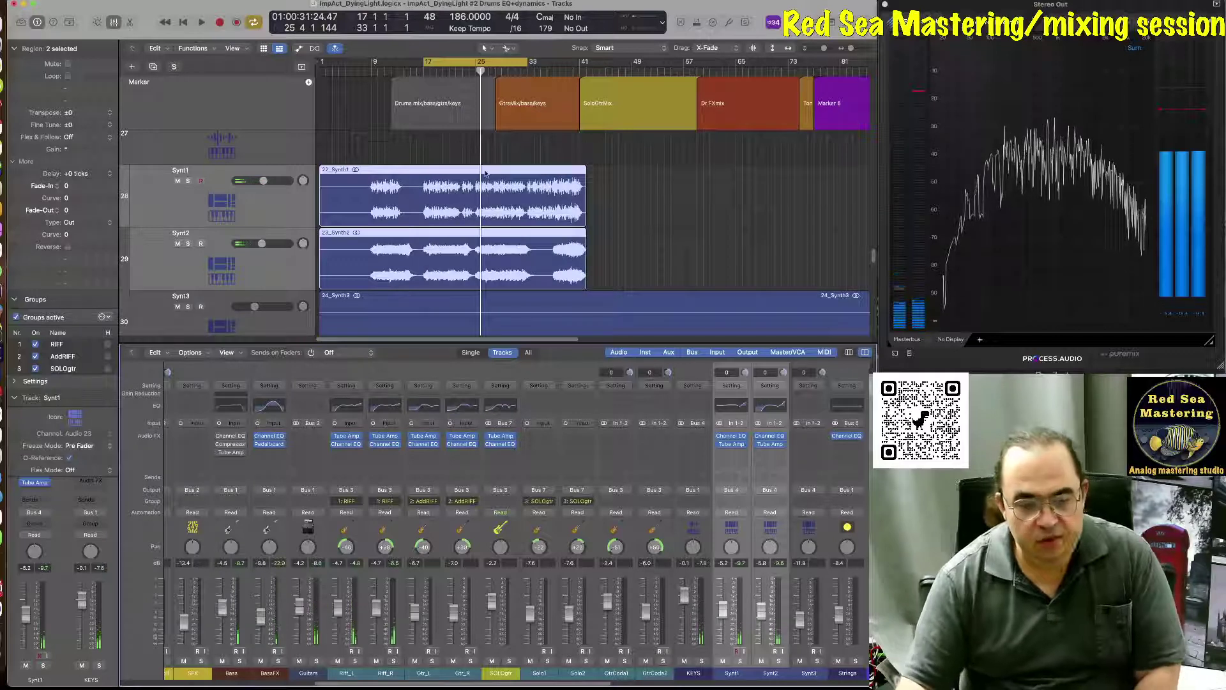
- Find where the Synt3 part plays in the arrangement and set the cycle range to the Key3 marker section
scroll(486, 173, right, 3)
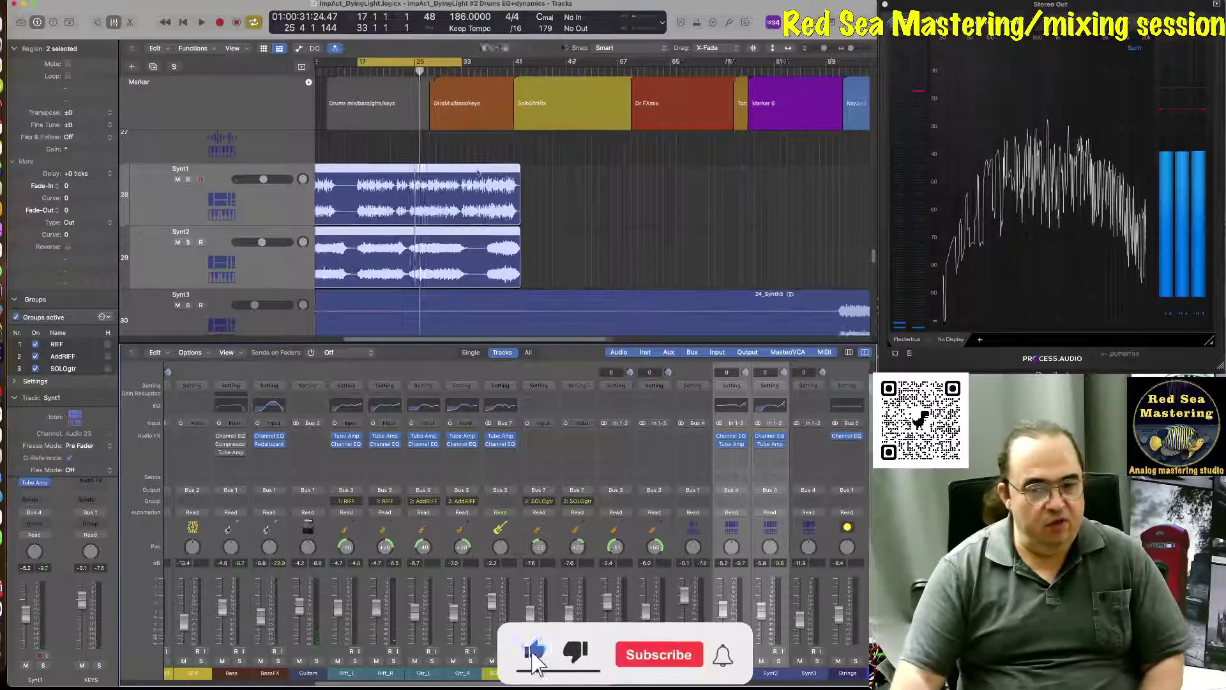
scroll(479, 173, left, 2)
scroll(482, 174, down, 1)
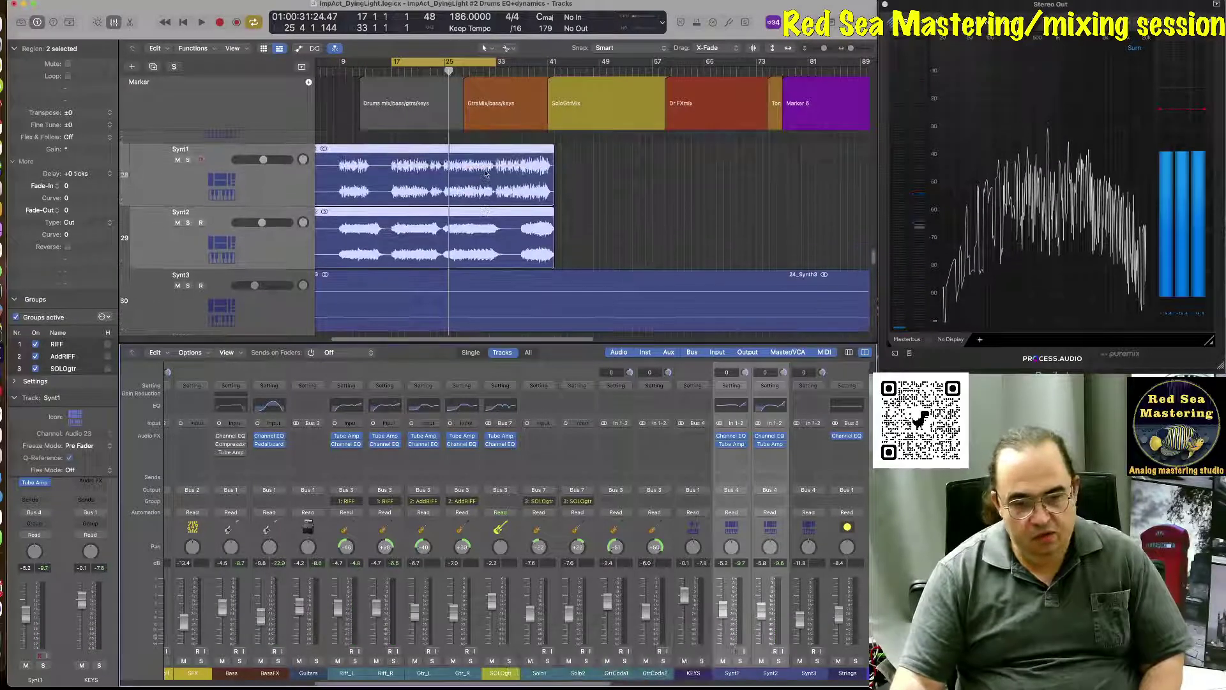
scroll(486, 173, right, 10)
scroll(485, 173, down, 2)
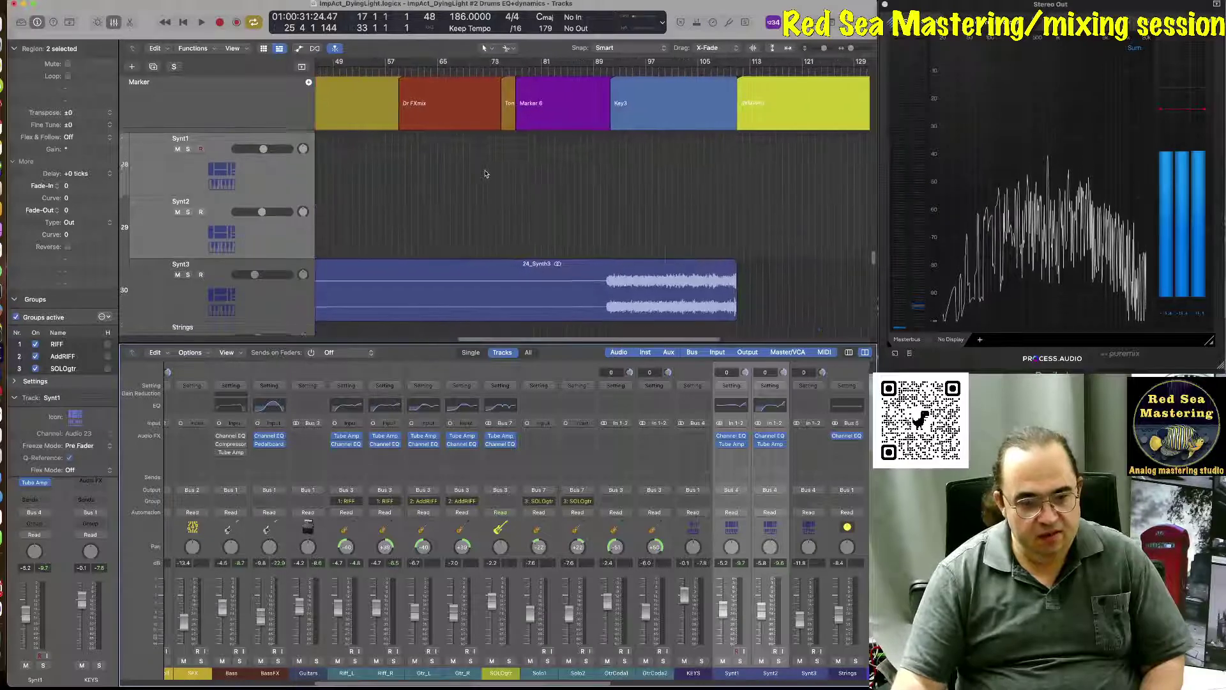
scroll(486, 173, right, 2)
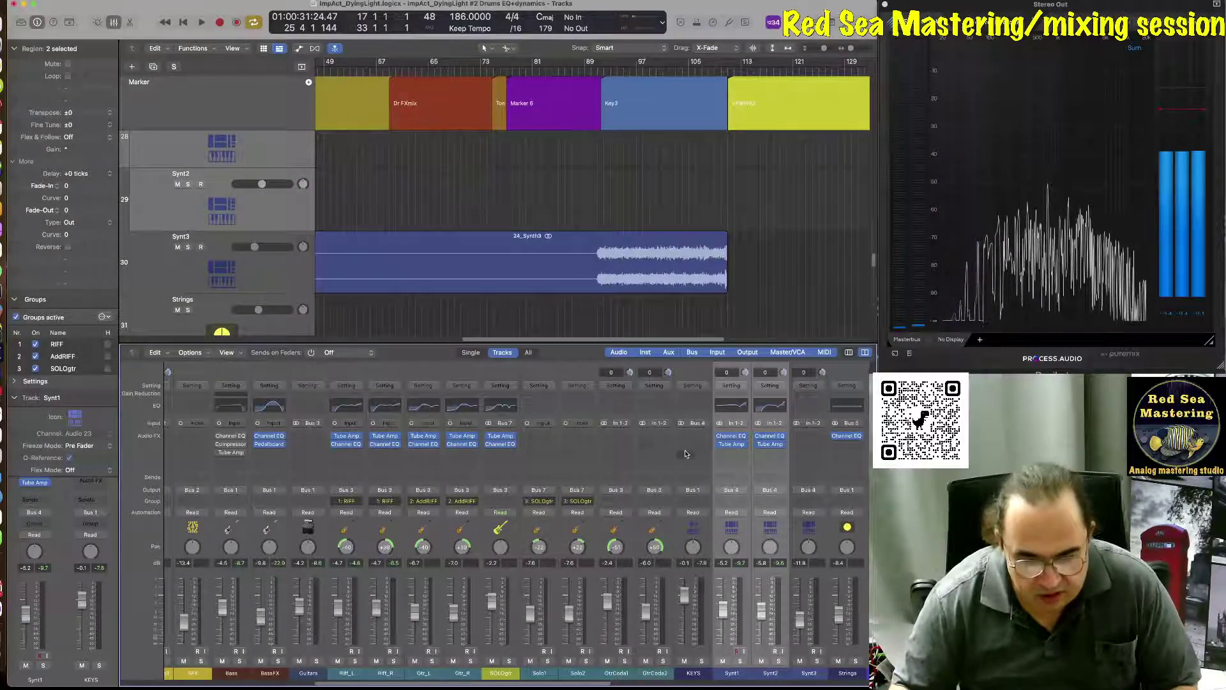
scroll(686, 460, right, 8)
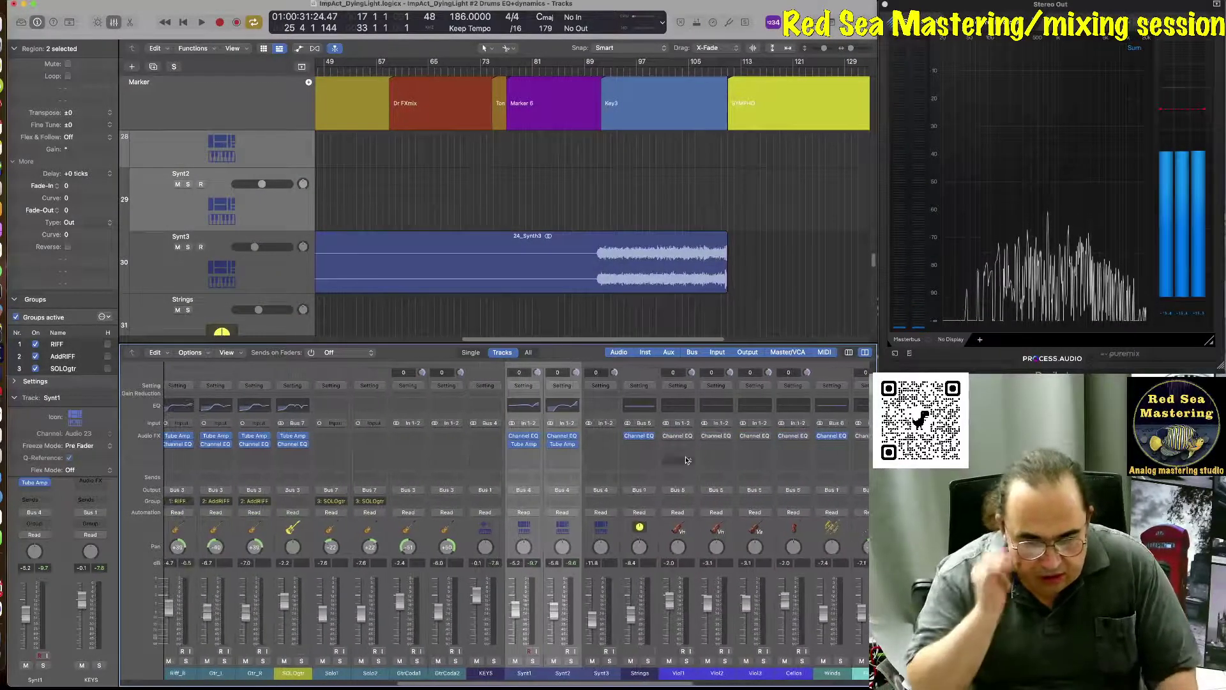
click(644, 87)
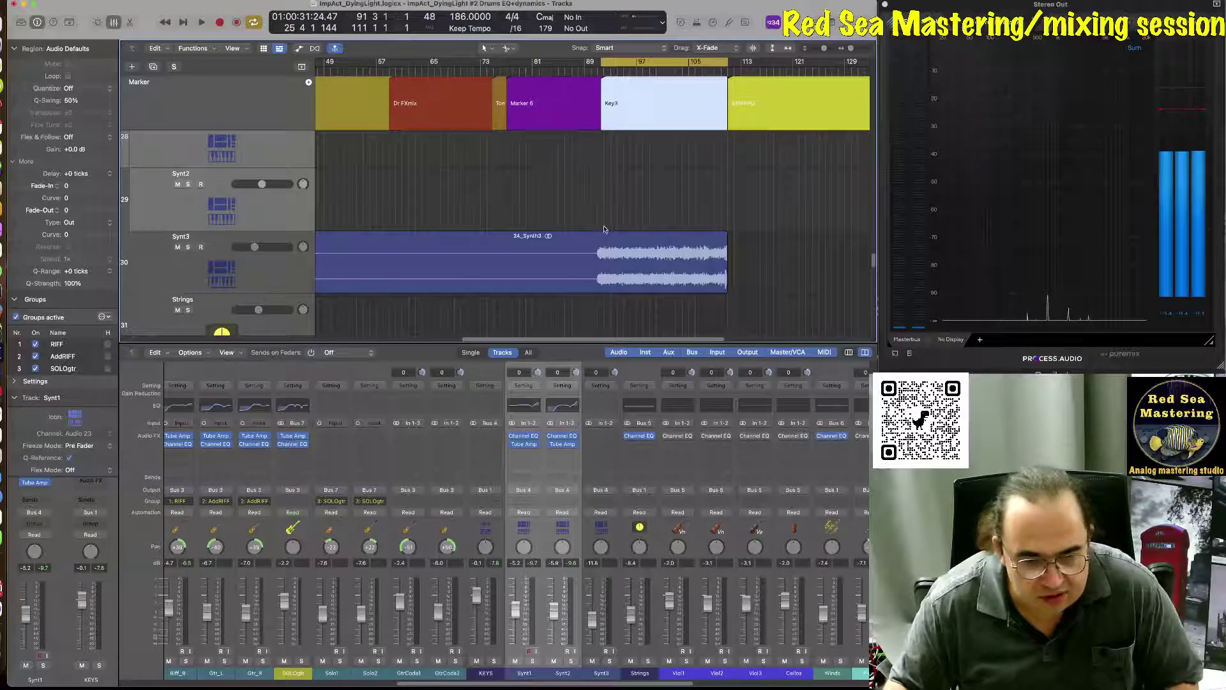
- Select the Synt3 channel and raise its fader to about -5.6 dB during playback
click(614, 497)
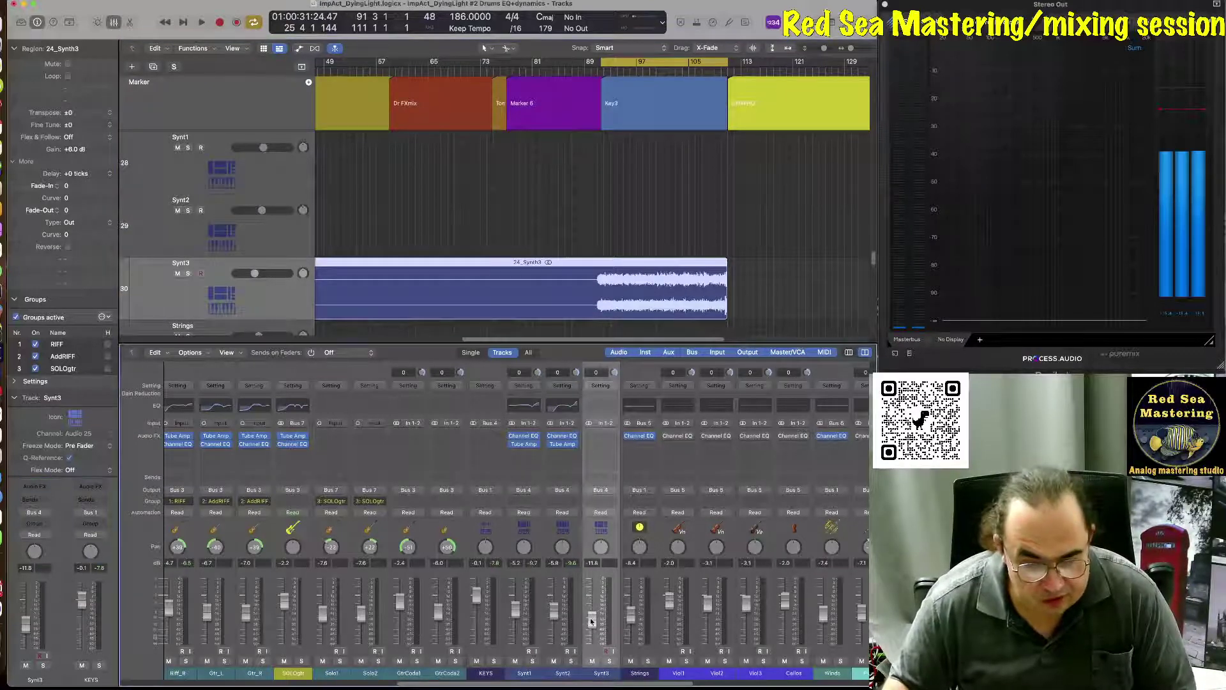
key(space)
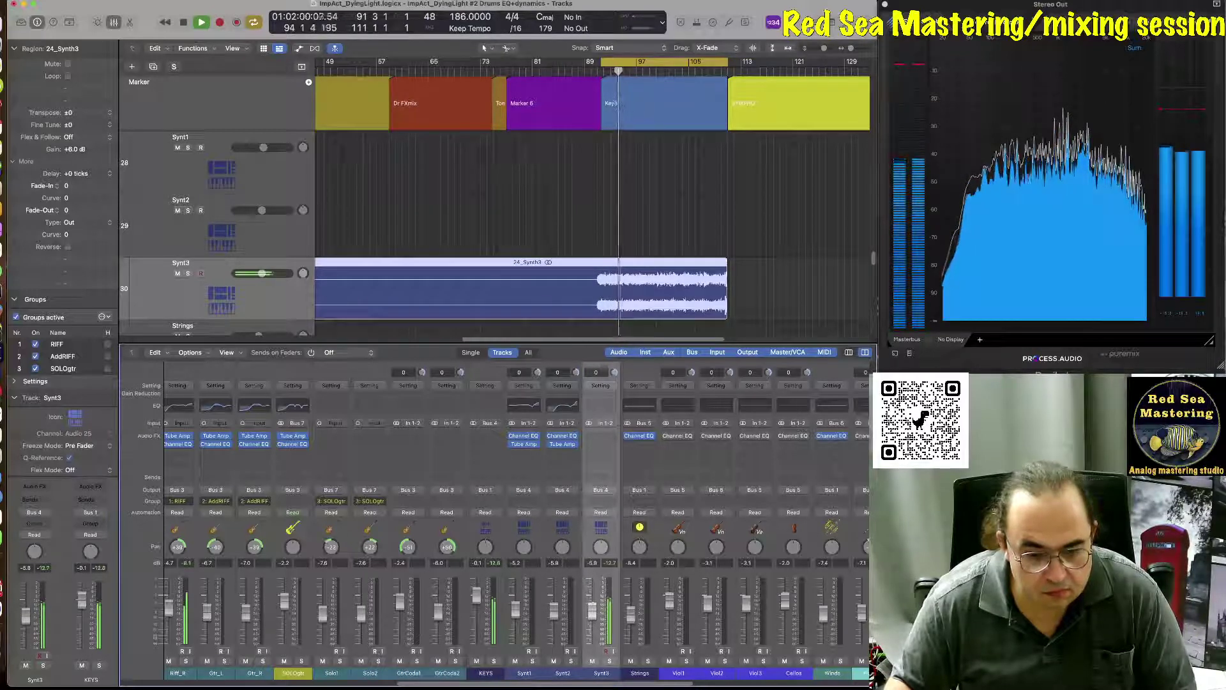
drag(592, 610, 592, 611)
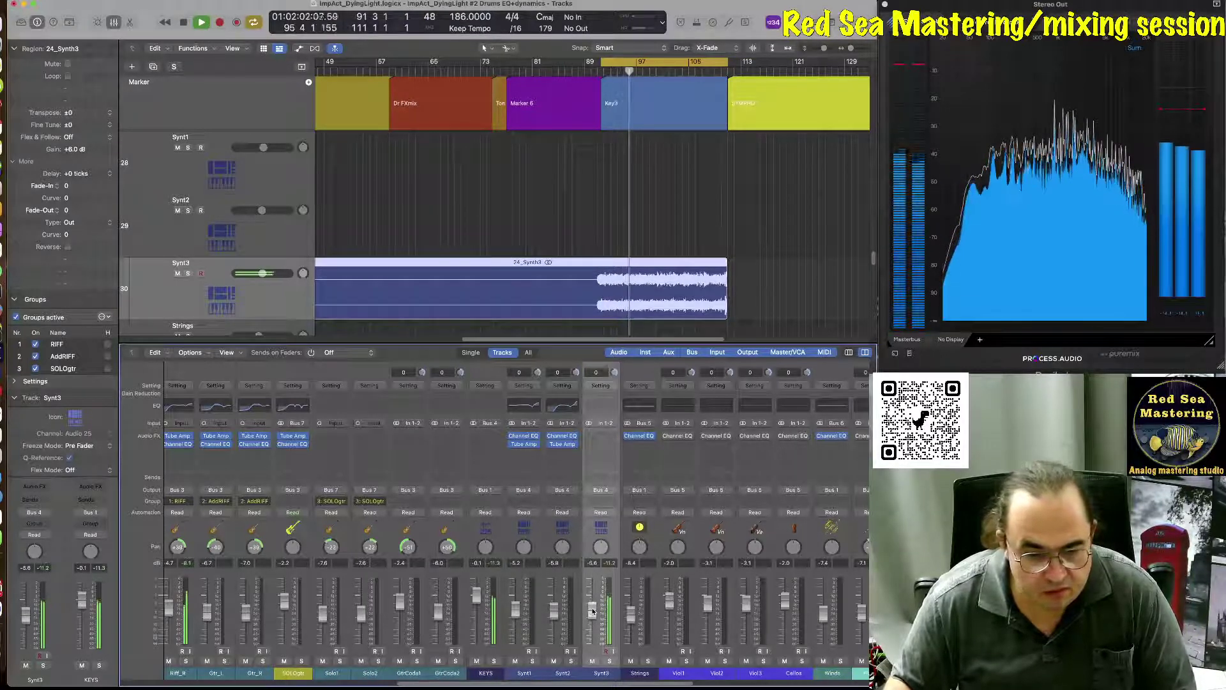
- Stop playback, copy the Channel EQ and Tube Amp from a neighbouring synth channel to Synt3 and open the copied Tube Amp
key(space)
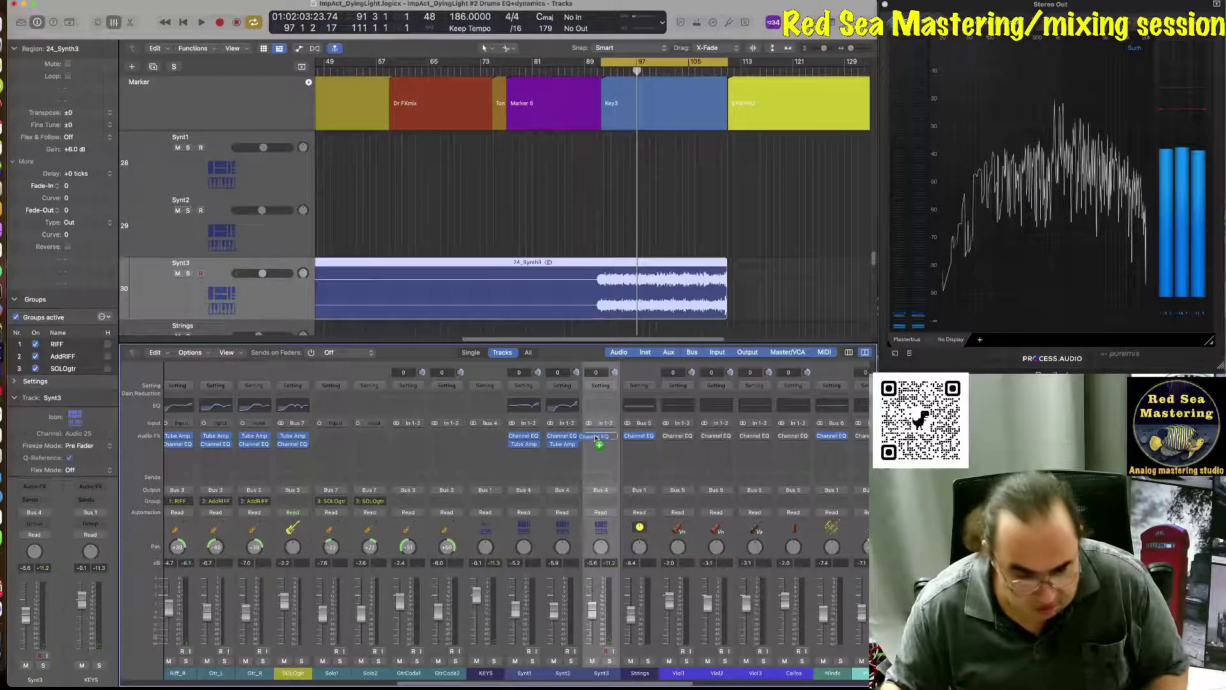
drag(597, 438, 601, 446)
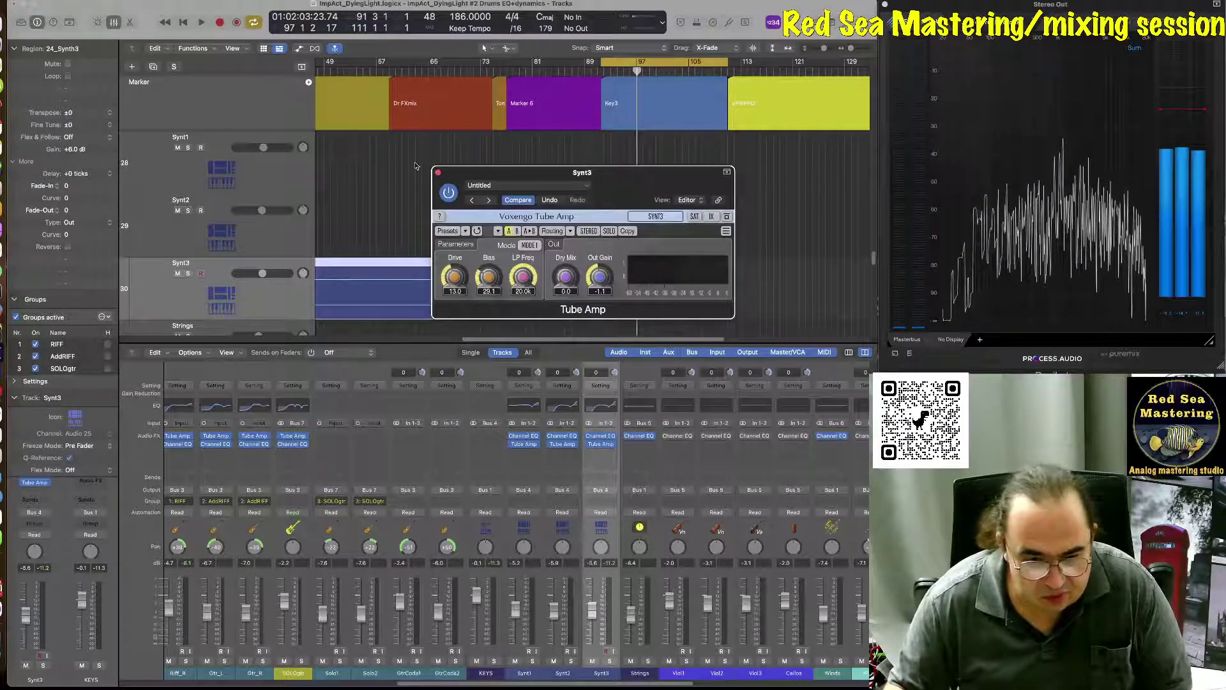
- During playback, set Synt3's Channel EQ high shelf to +2.6 dB at 12600 Hz and its upper-mid cut to -7.7 dB, Q 0.88
click(438, 173)
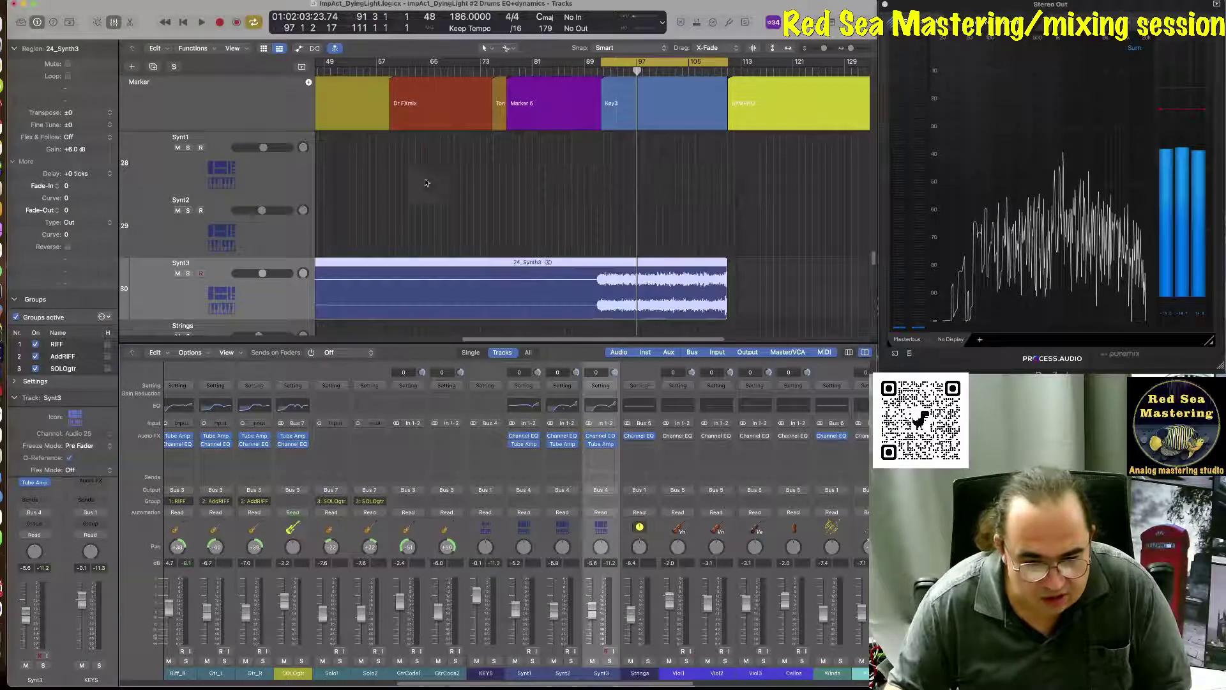
click(605, 408)
drag(786, 183, 441, 149)
key(space)
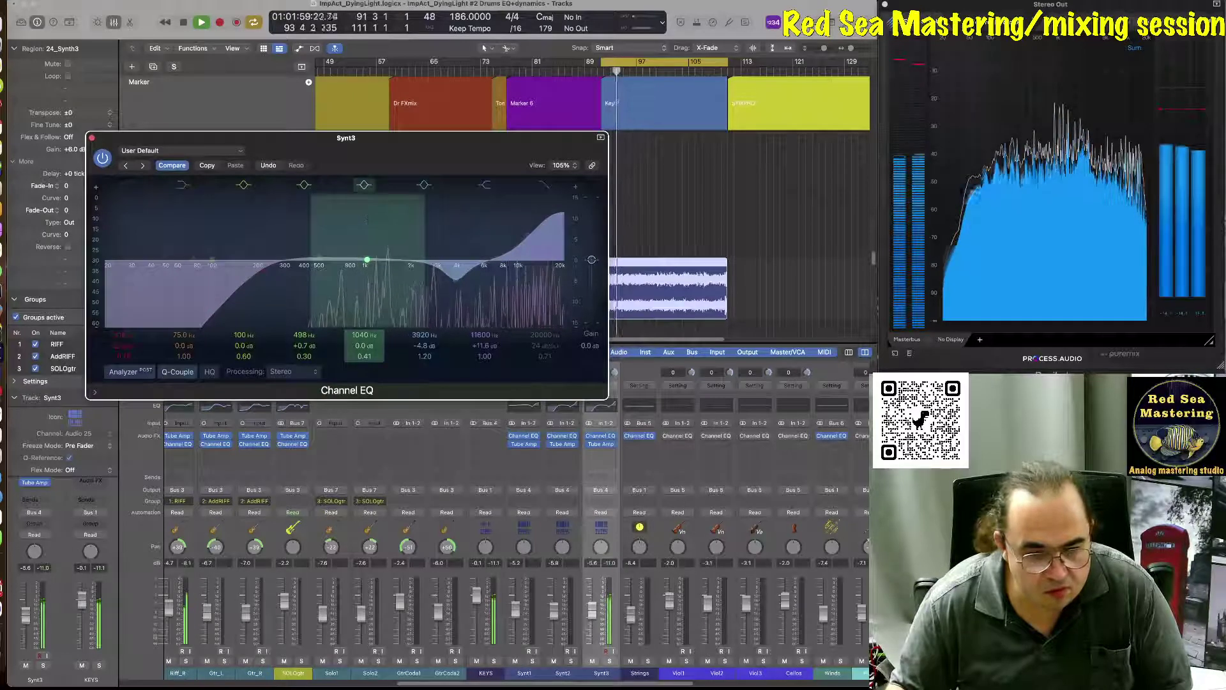
drag(526, 252, 452, 294)
click(454, 284)
- Boost Synt3 by 1.7 dB at 750 Hz, shift the upper-mid cut to 3920 Hz, stop playback and close the Channel EQ
click(366, 260)
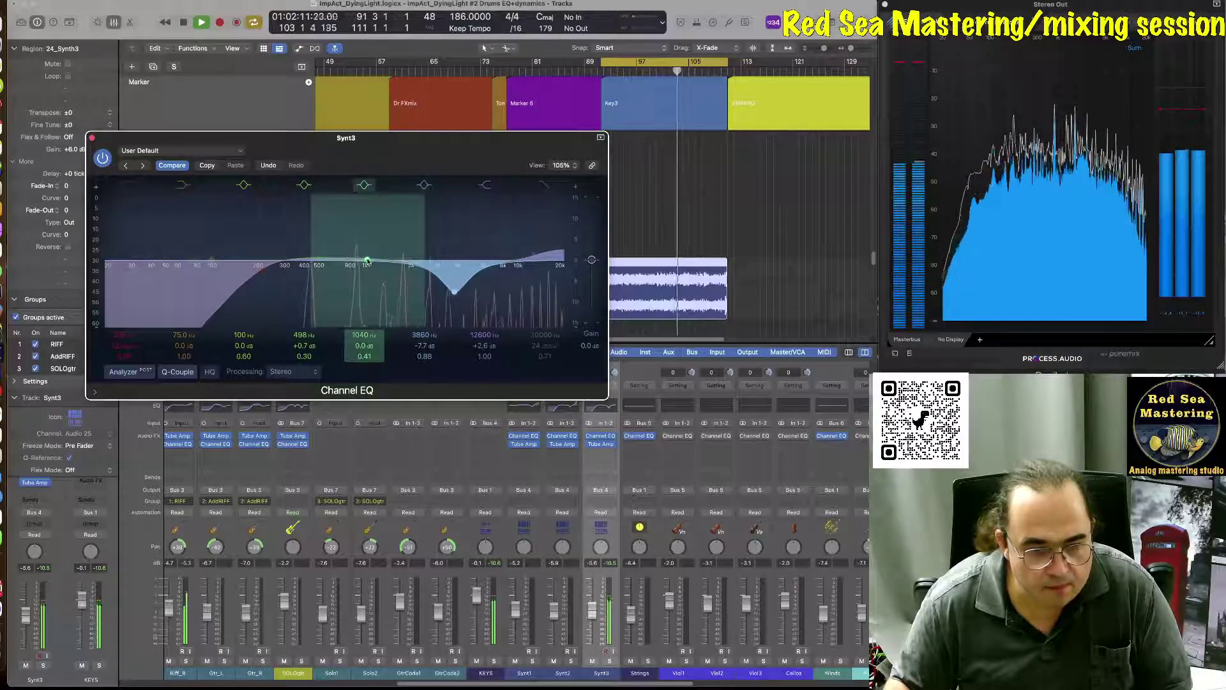
mouse_move(367, 262)
mouse_down()
mouse_move(343, 247)
mouse_move(353, 261)
mouse_up()
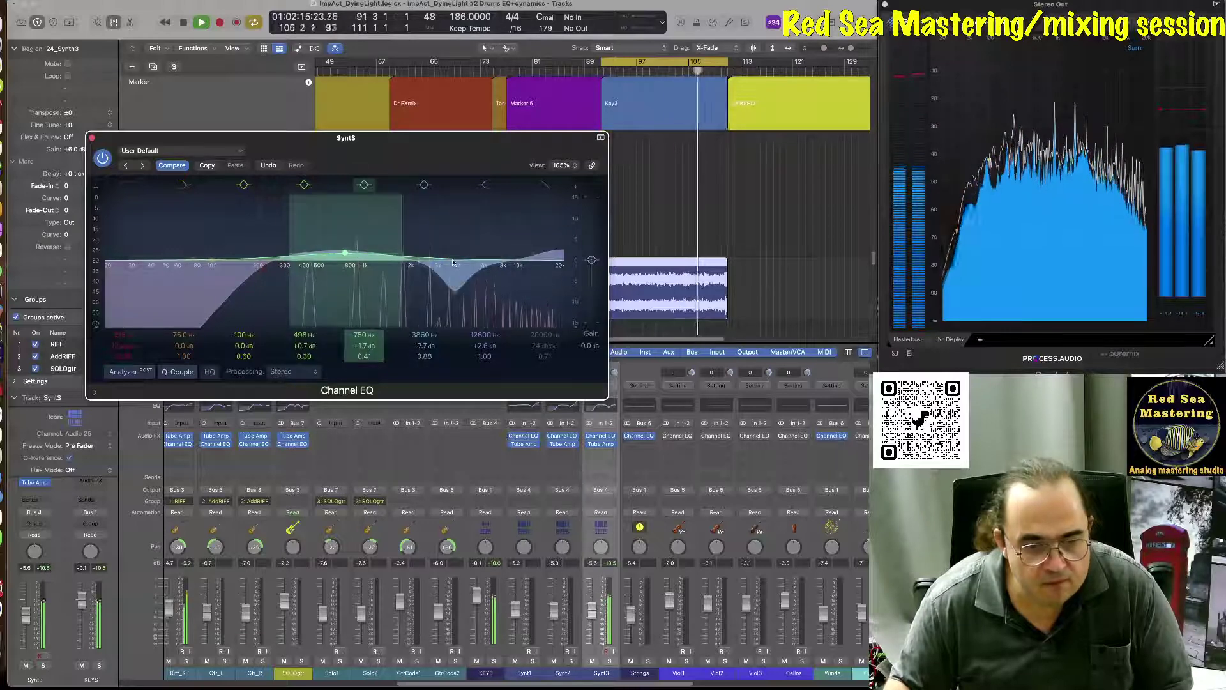
click(455, 294)
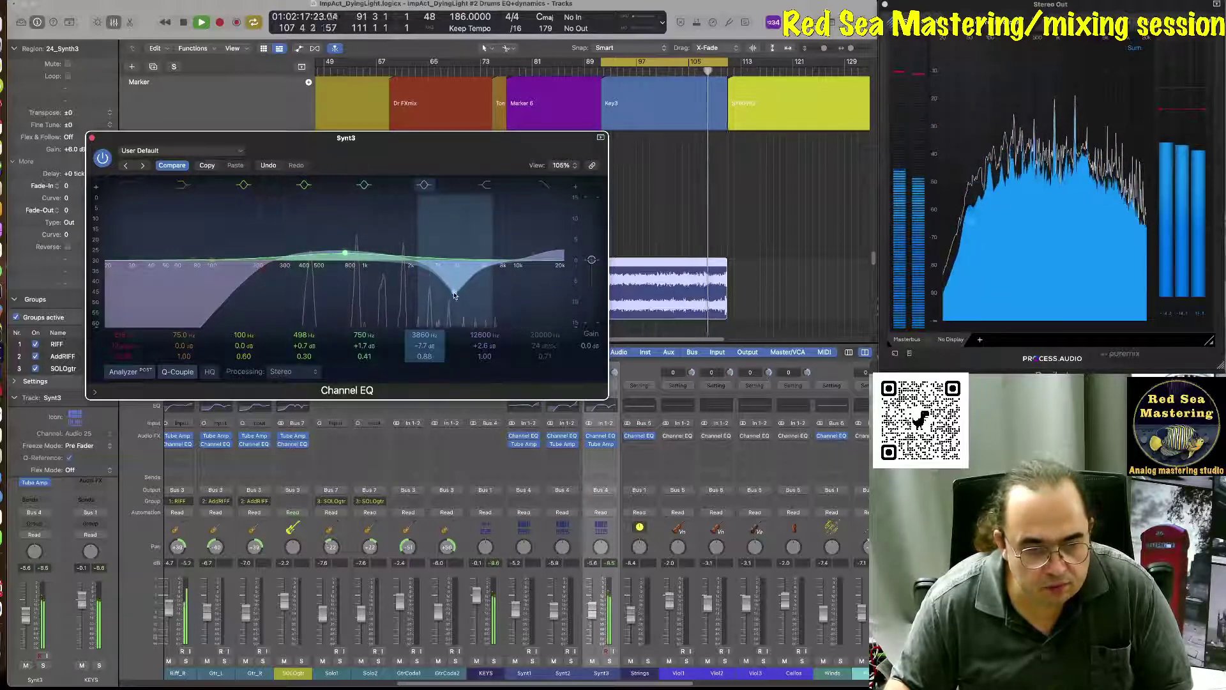
drag(455, 293, 456, 294)
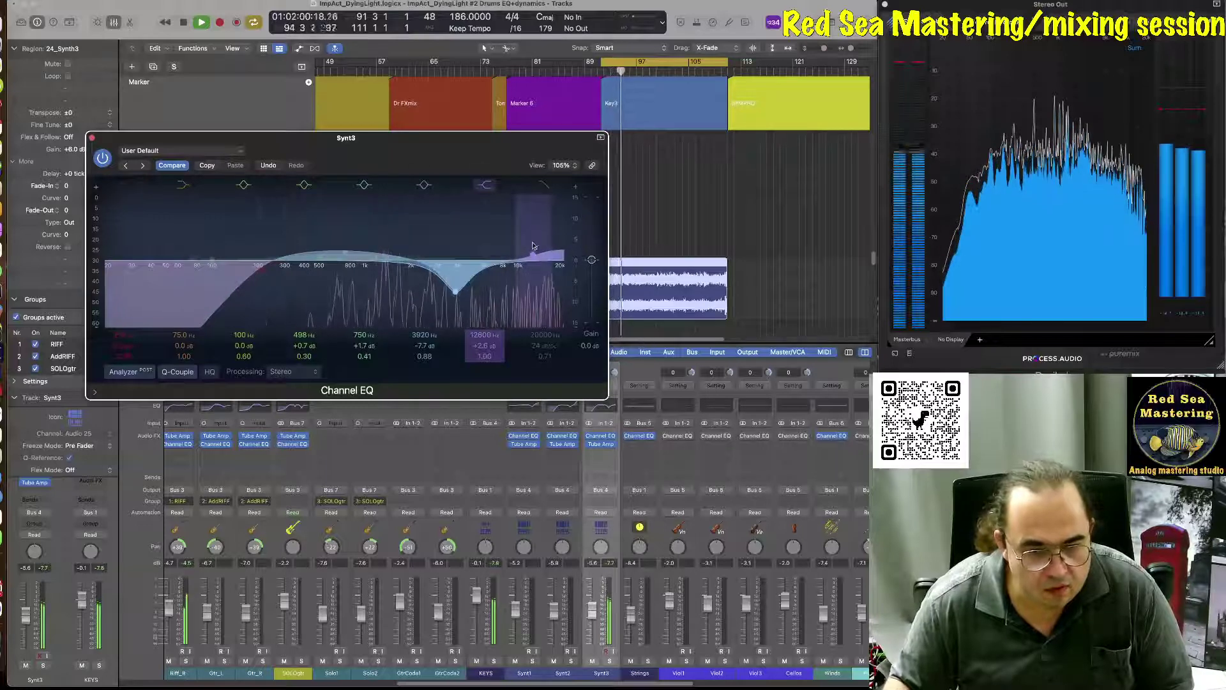
key(space)
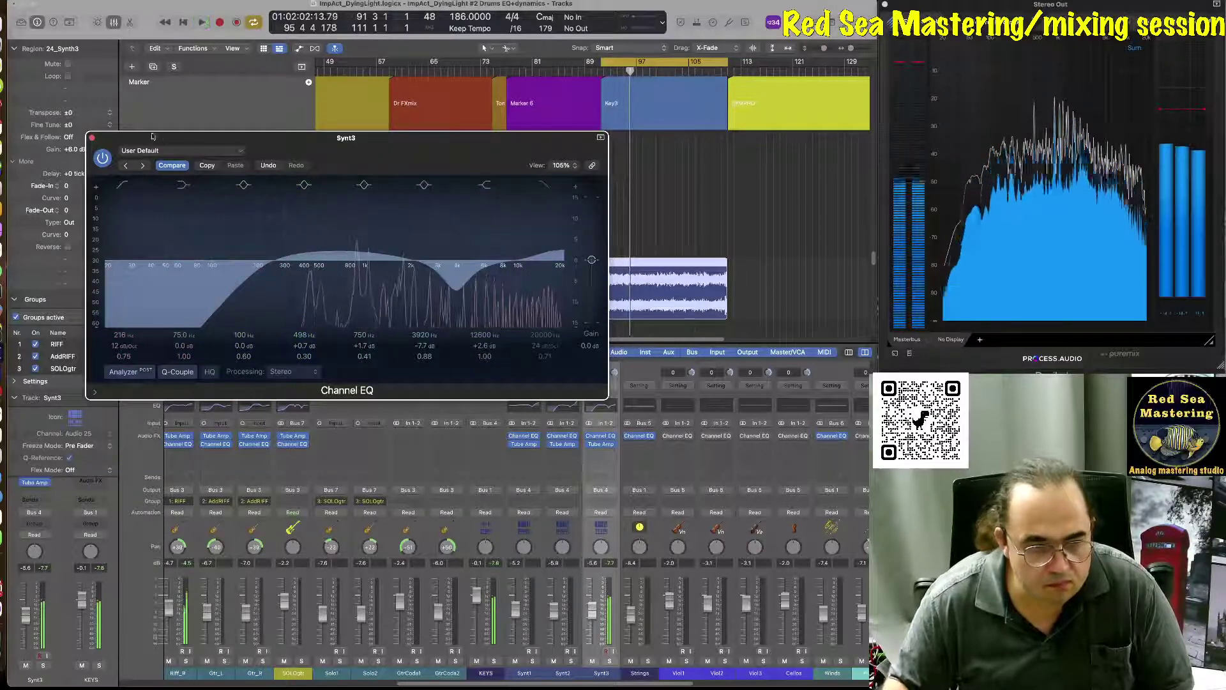
click(91, 138)
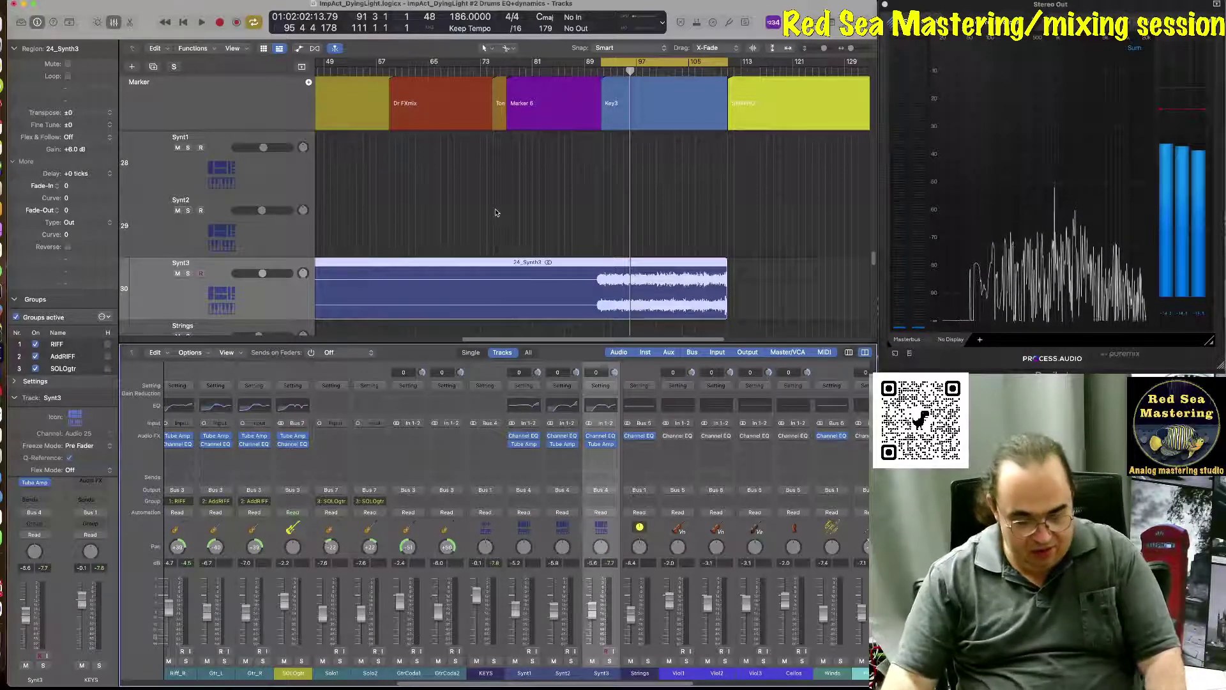
- Turn off the Key3 cycle range and play the song from its very beginning
key(super+Left)
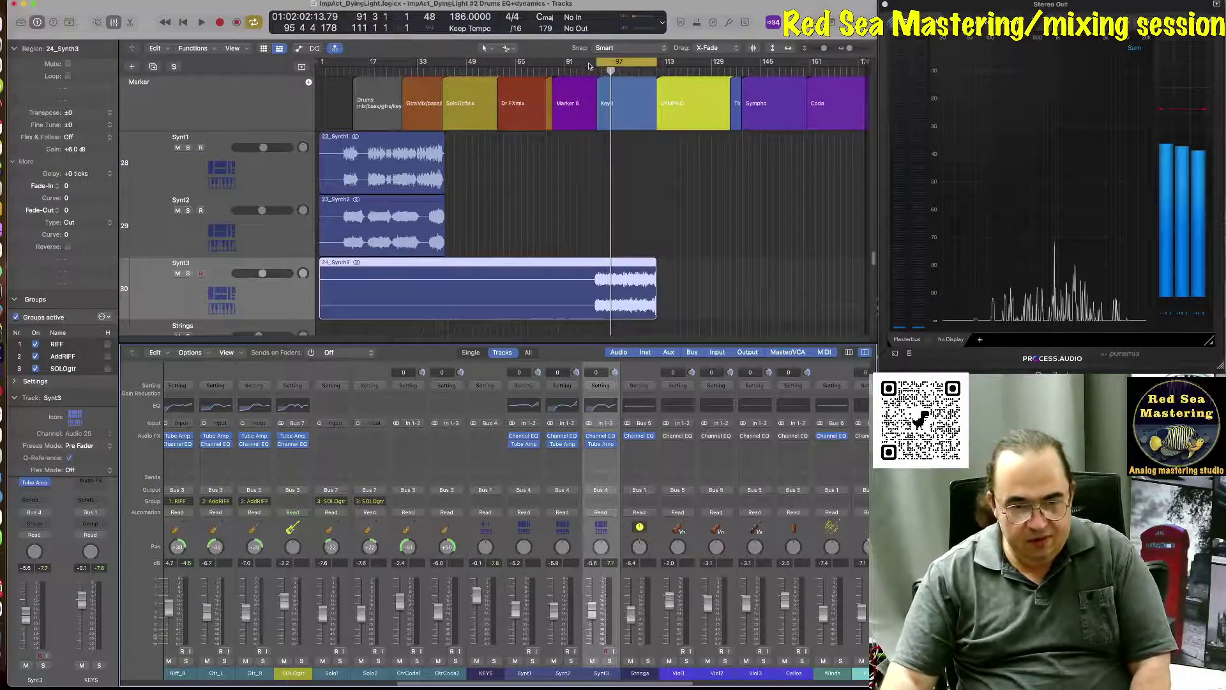
click(611, 62)
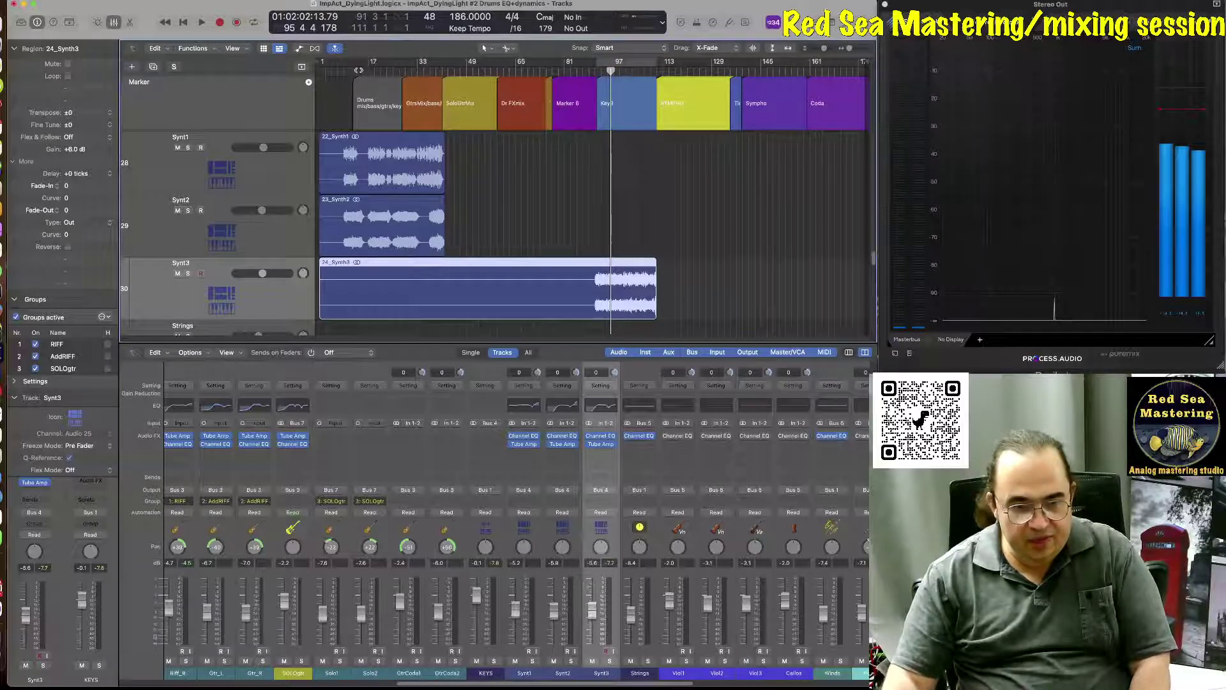
click(370, 71)
click(362, 70)
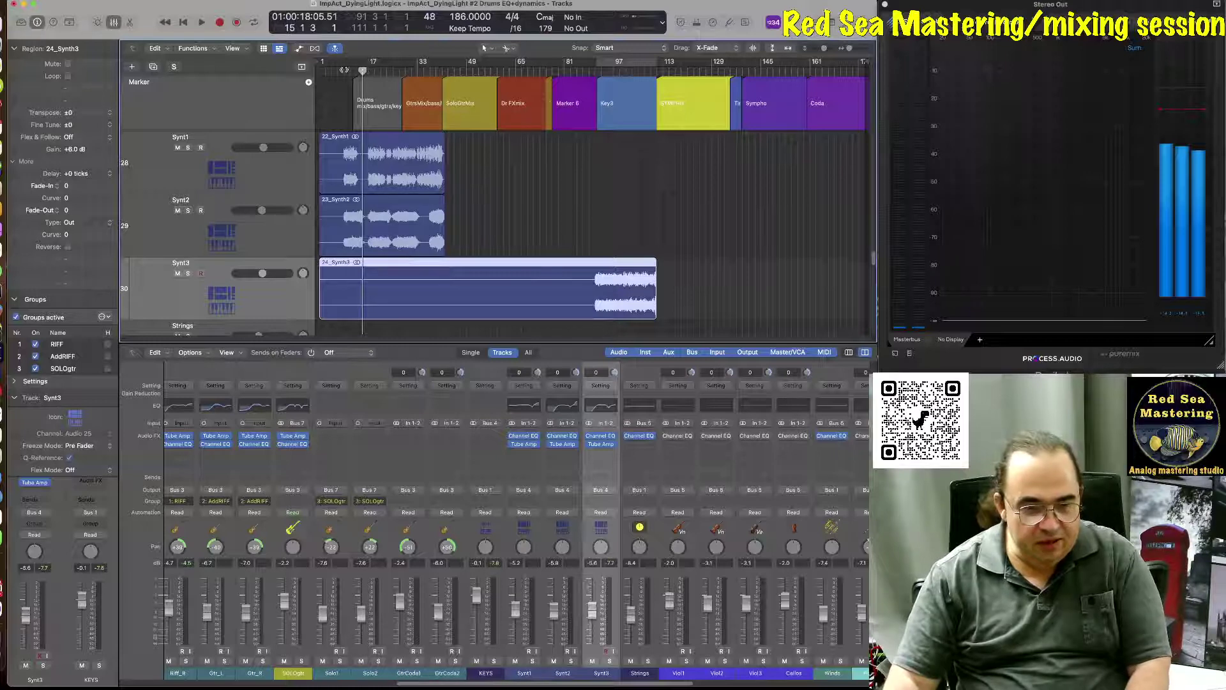
drag(369, 68, 334, 70)
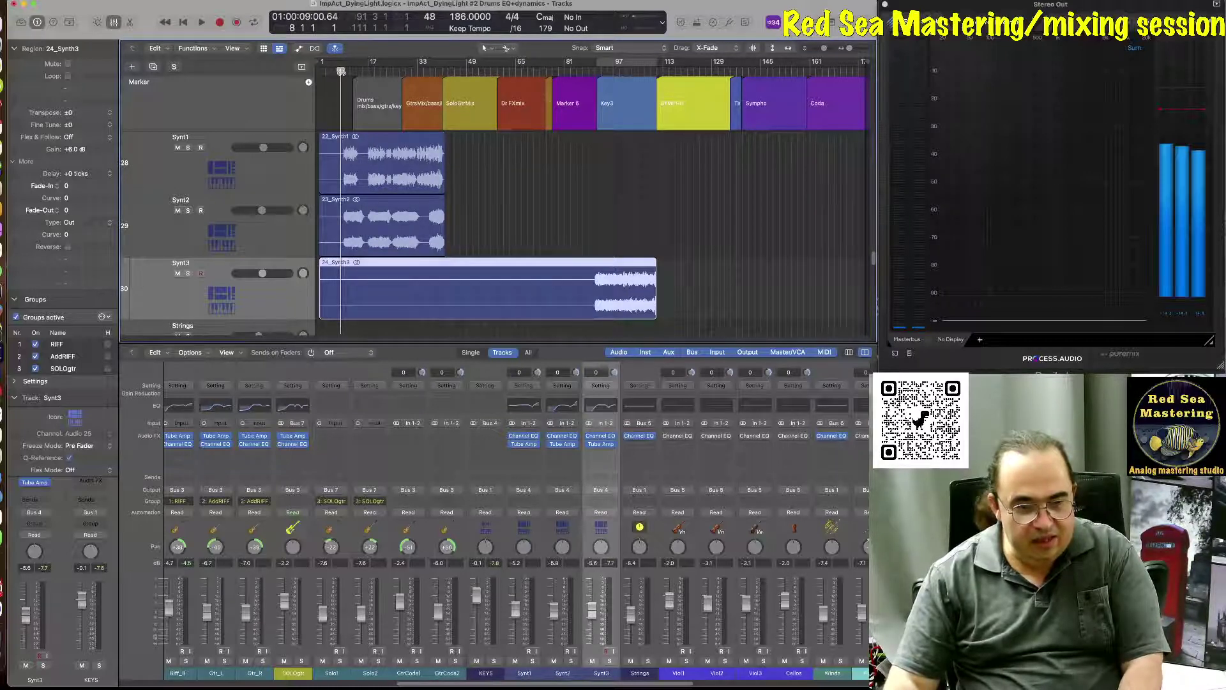
key(space)
drag(341, 72, 266, 72)
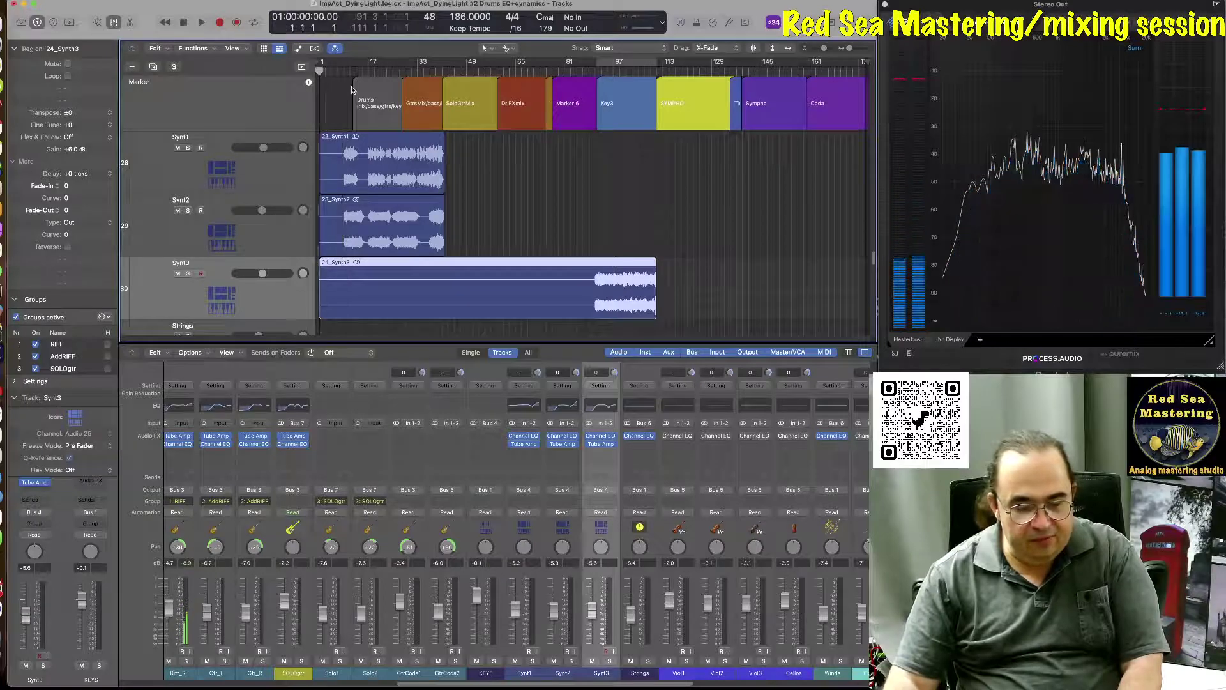
key(space)
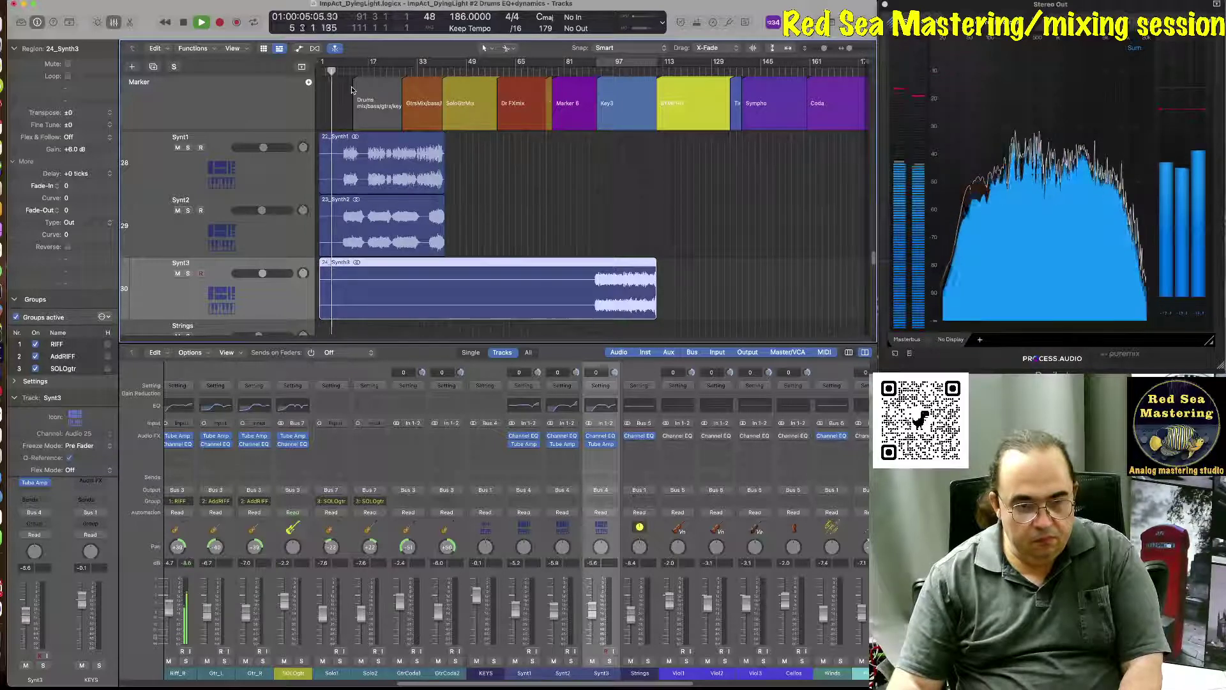
- Listen to the full mix from the start while reviewing the tracks from the synths up to the drums in a compact view
scroll(225, 160, up, 5)
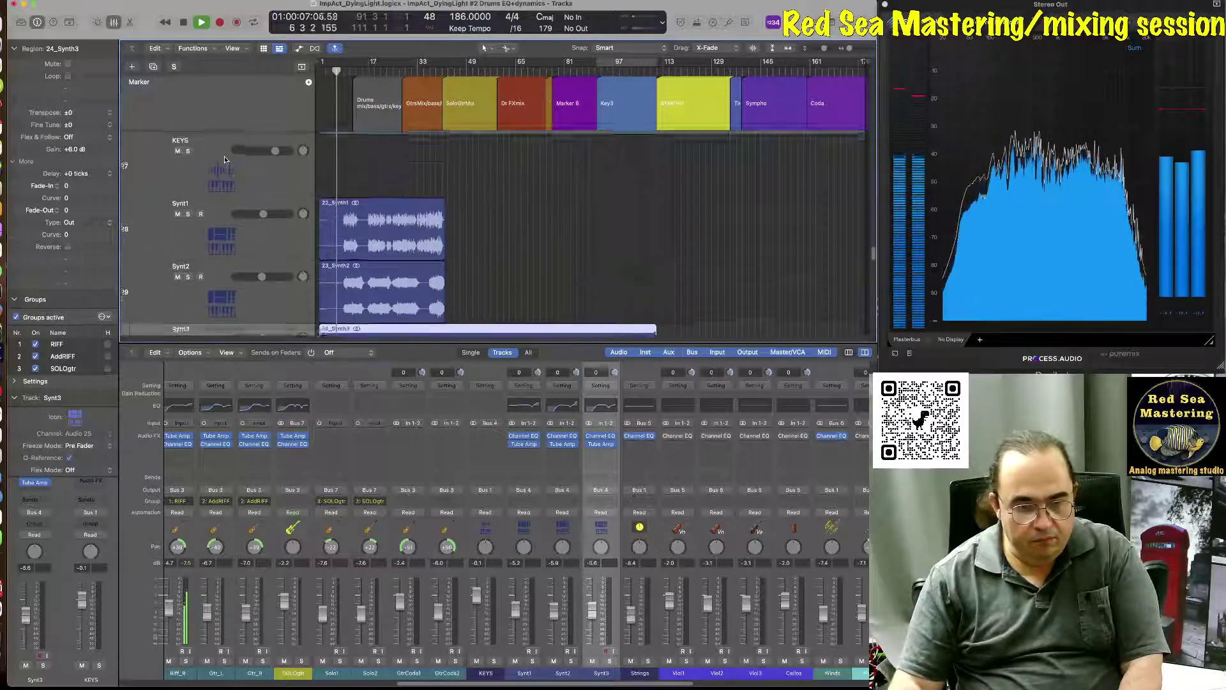
scroll(224, 159, up, 15)
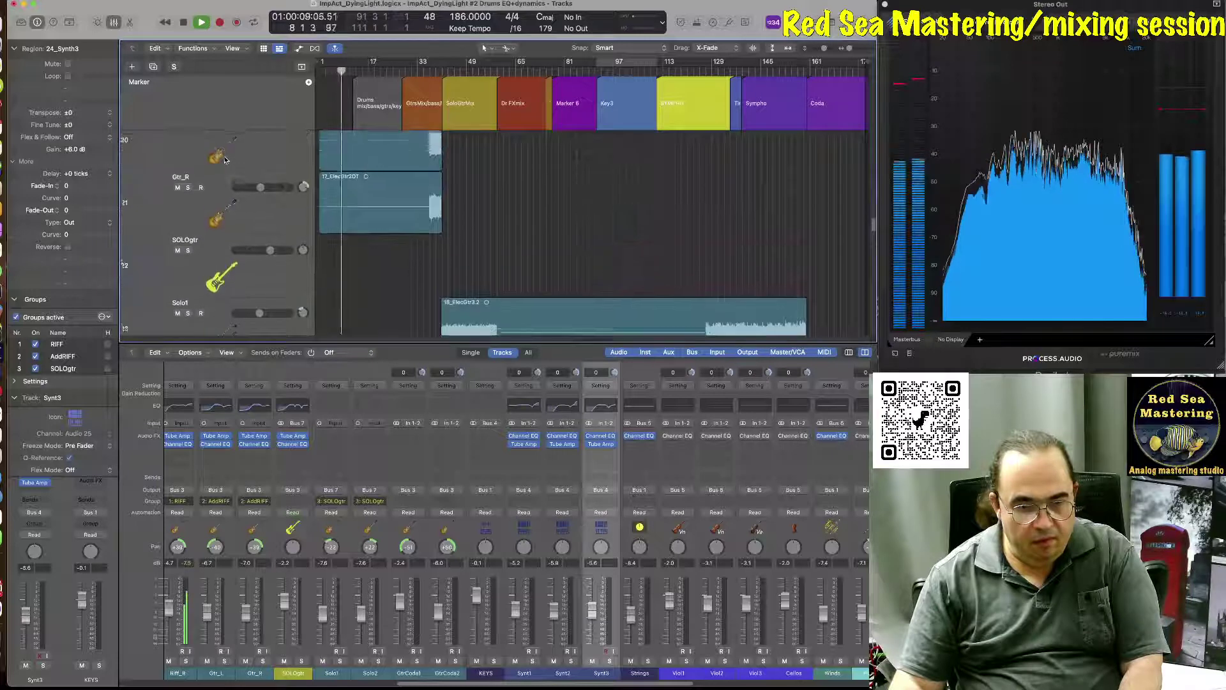
scroll(225, 158, up, 5)
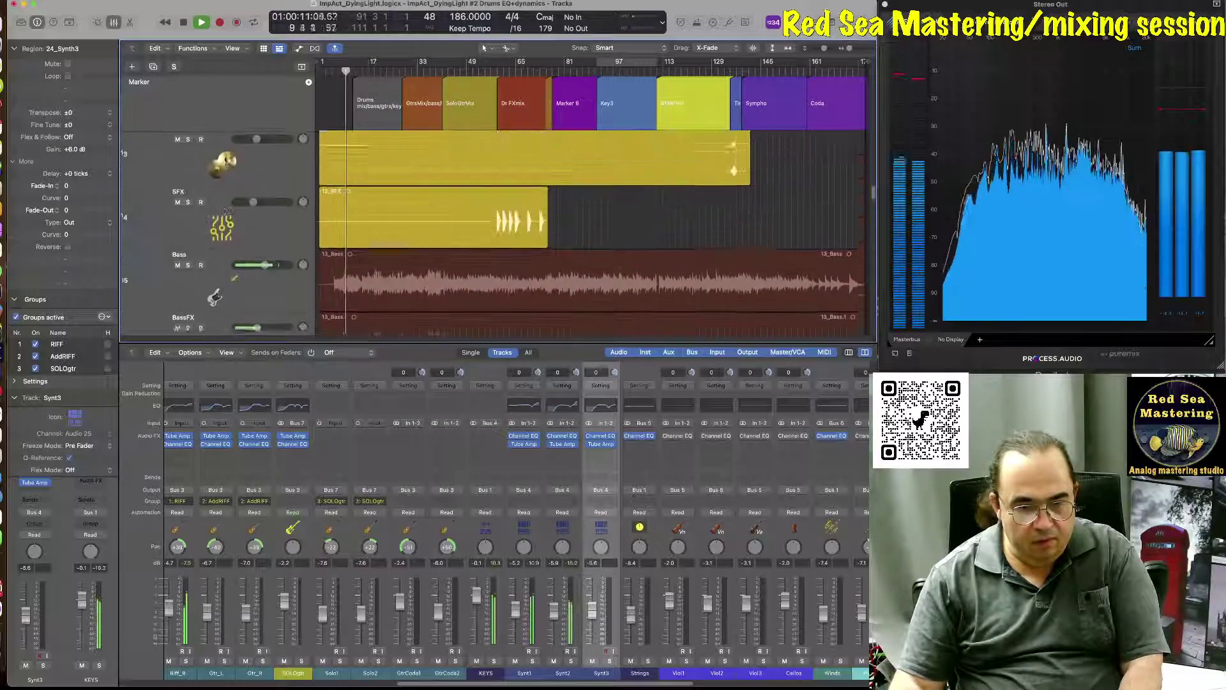
scroll(224, 158, up, 15)
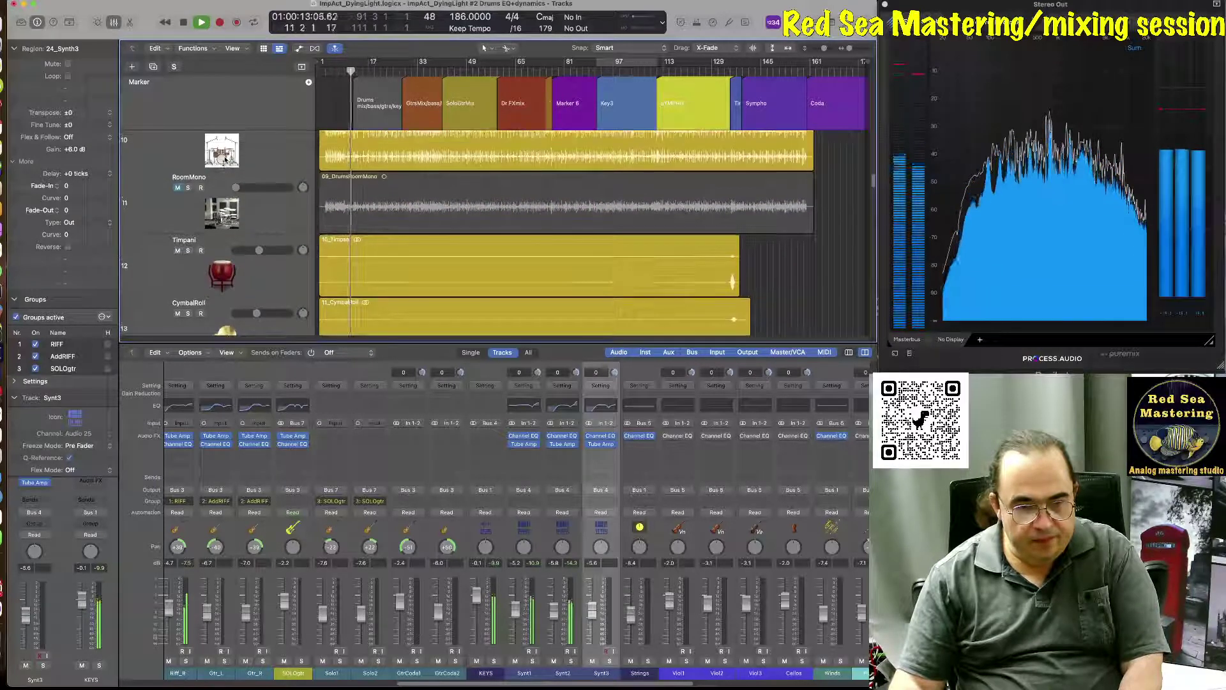
scroll(224, 158, down, 5)
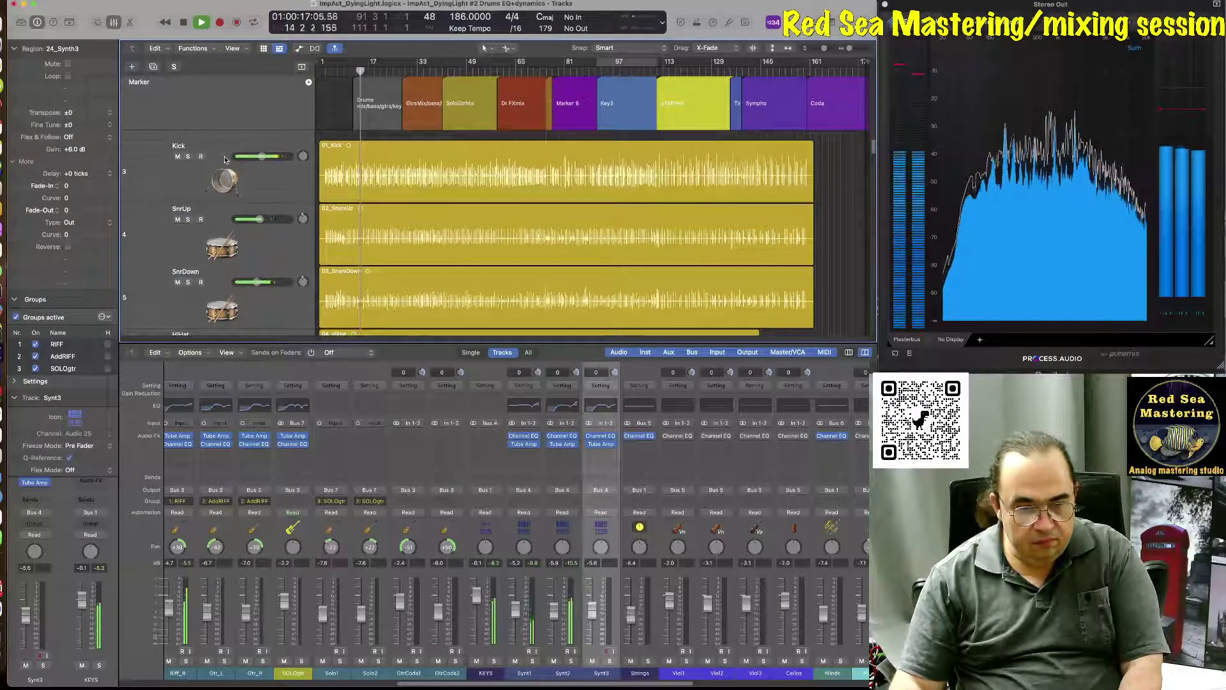
scroll(225, 159, down, 4)
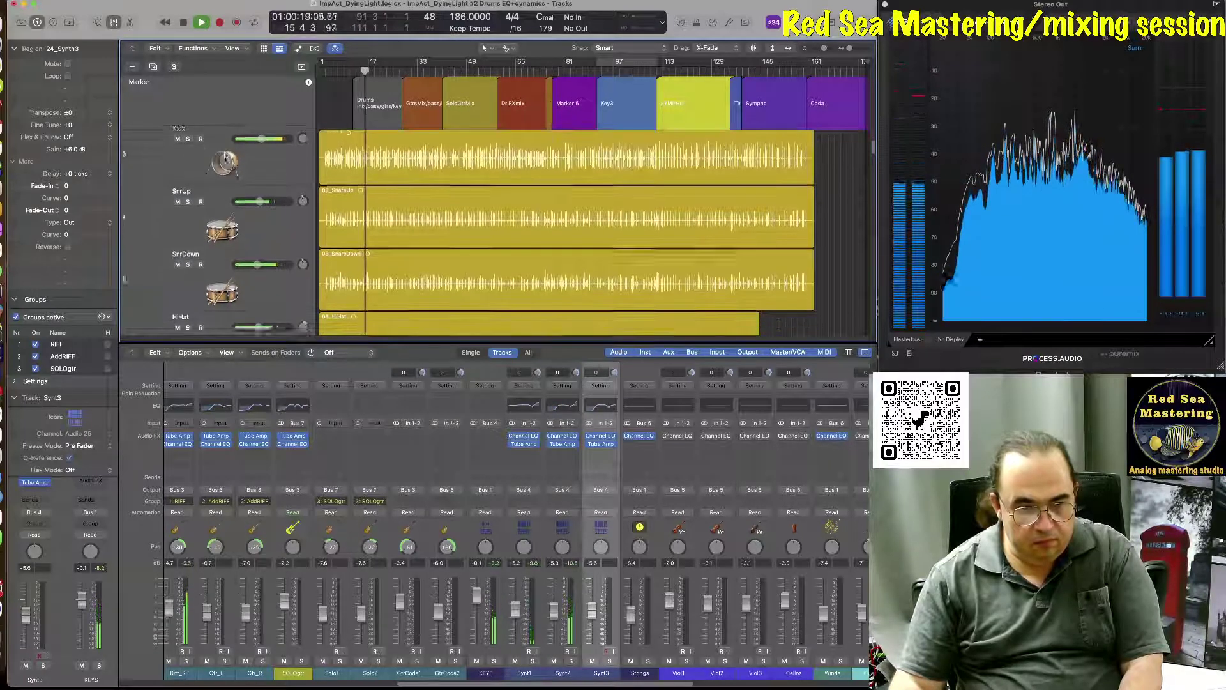
scroll(224, 159, down, 1)
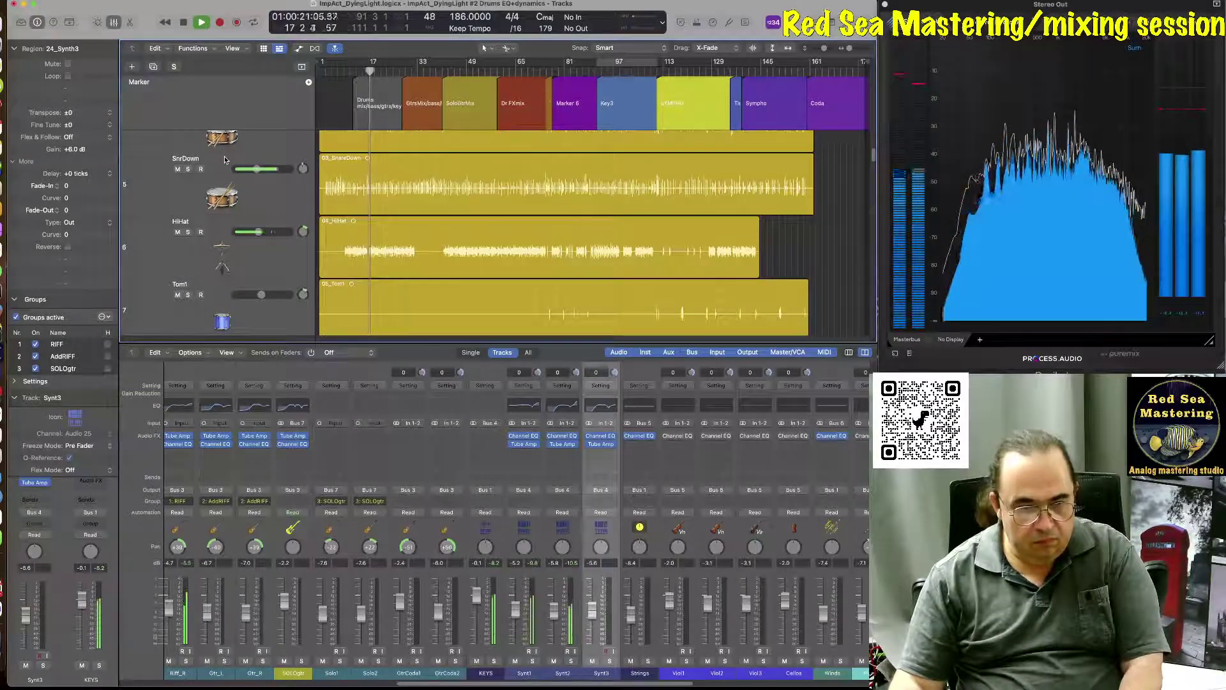
scroll(224, 159, down, 6)
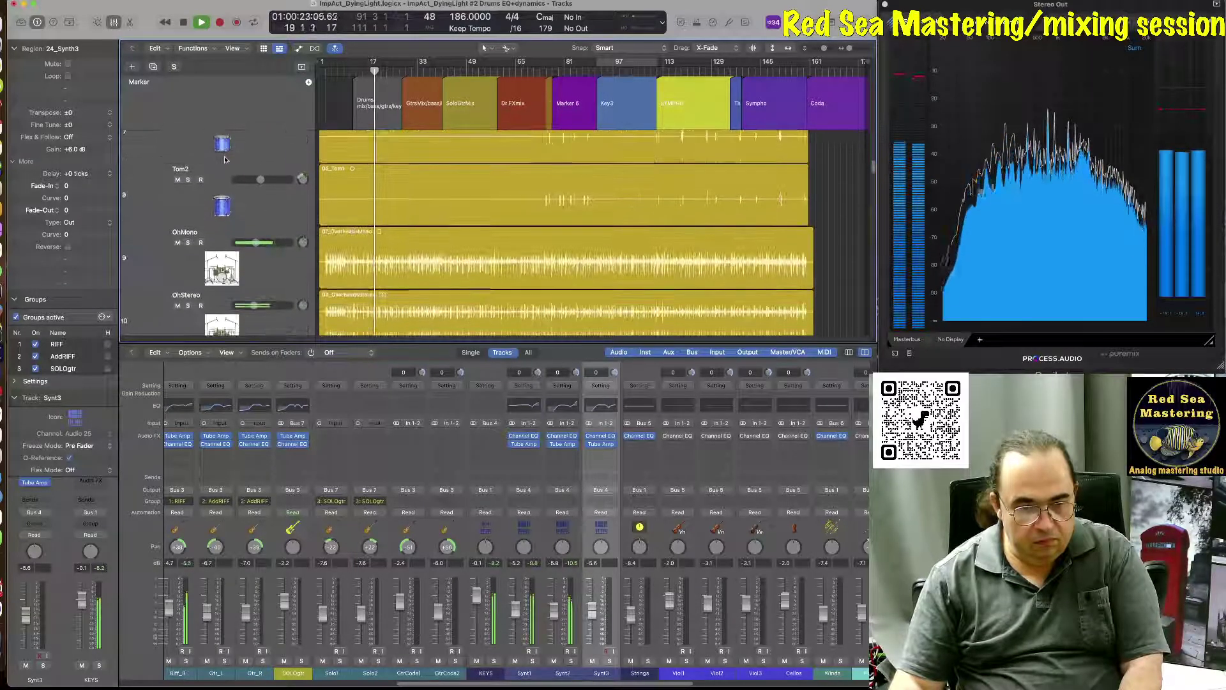
scroll(224, 159, down, 10)
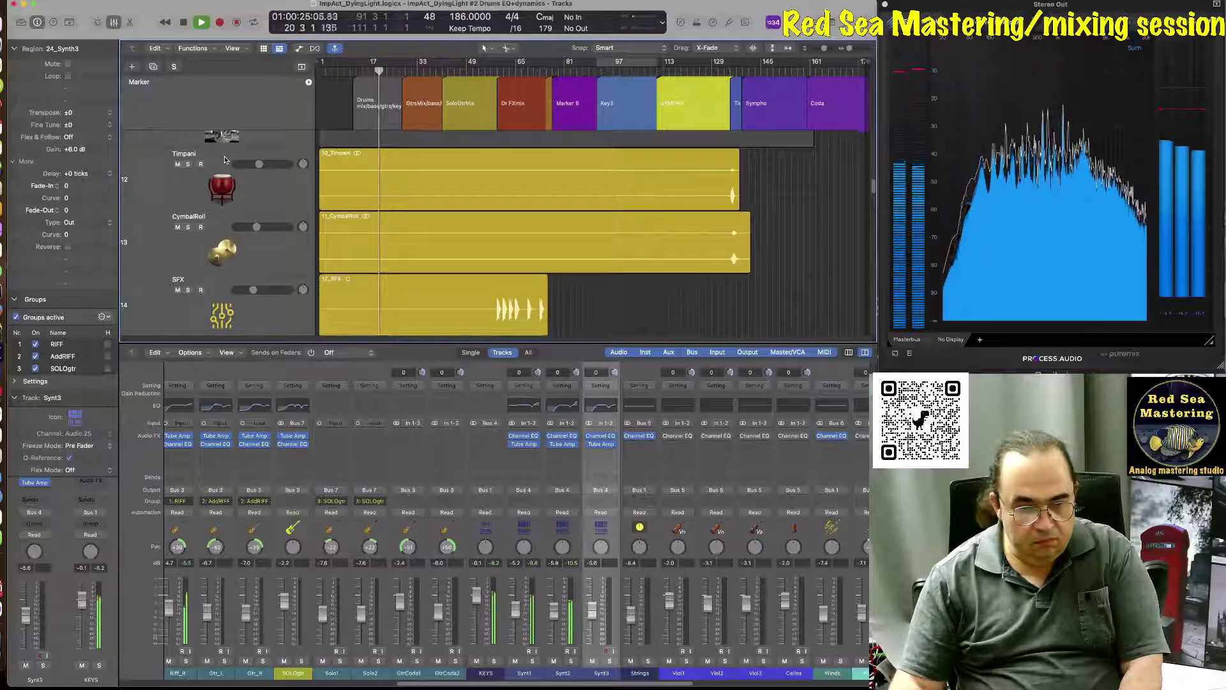
key(super+Up)
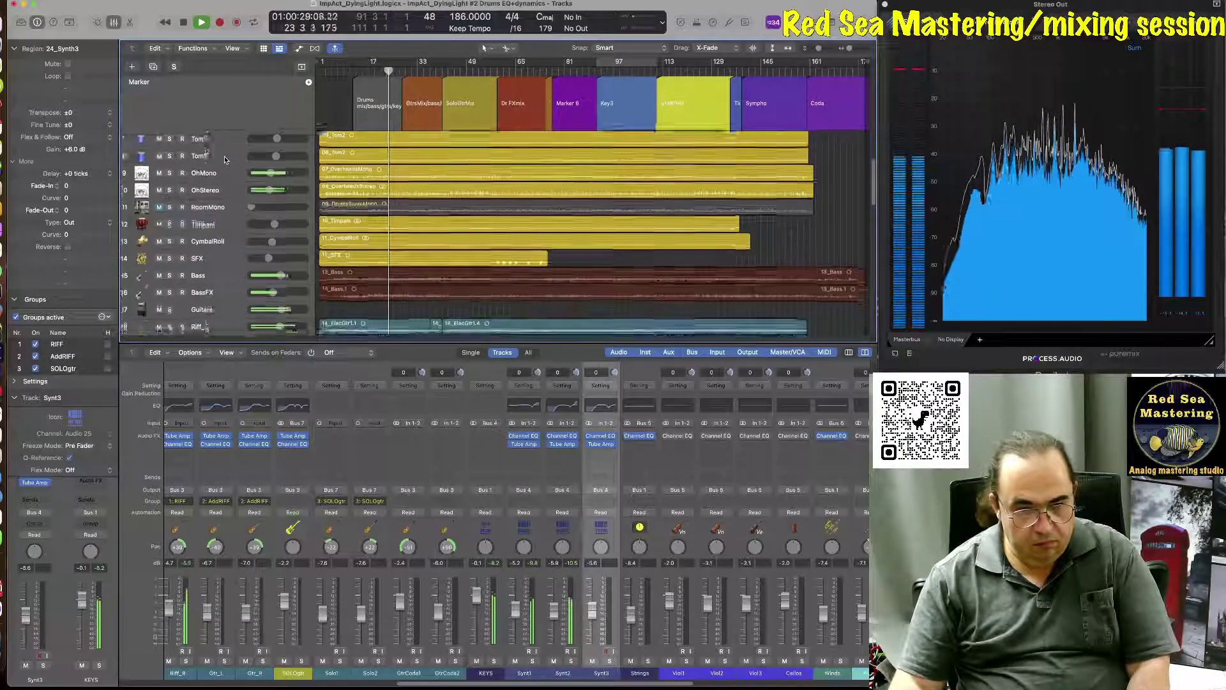
key(super+Up)
scroll(224, 156, up, 5)
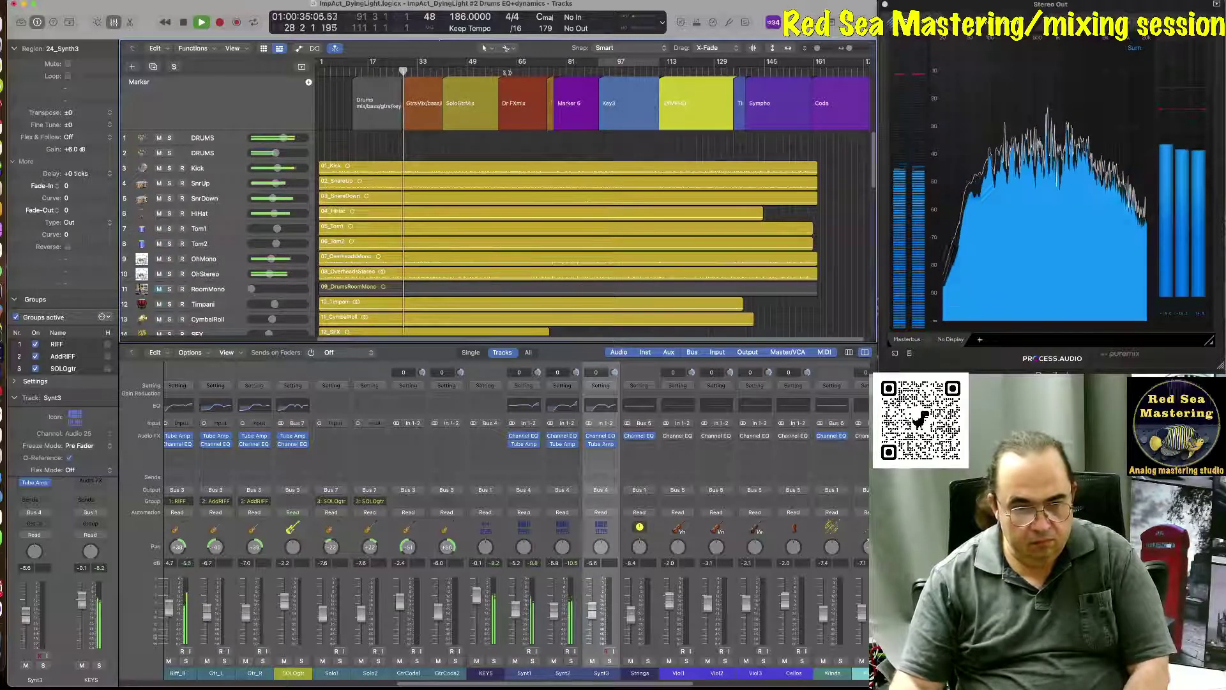
- Audition the full mix in the Key3, SoloGtrMix and Dr FXmix sections, checking the active tracks, and stop playback
click(611, 71)
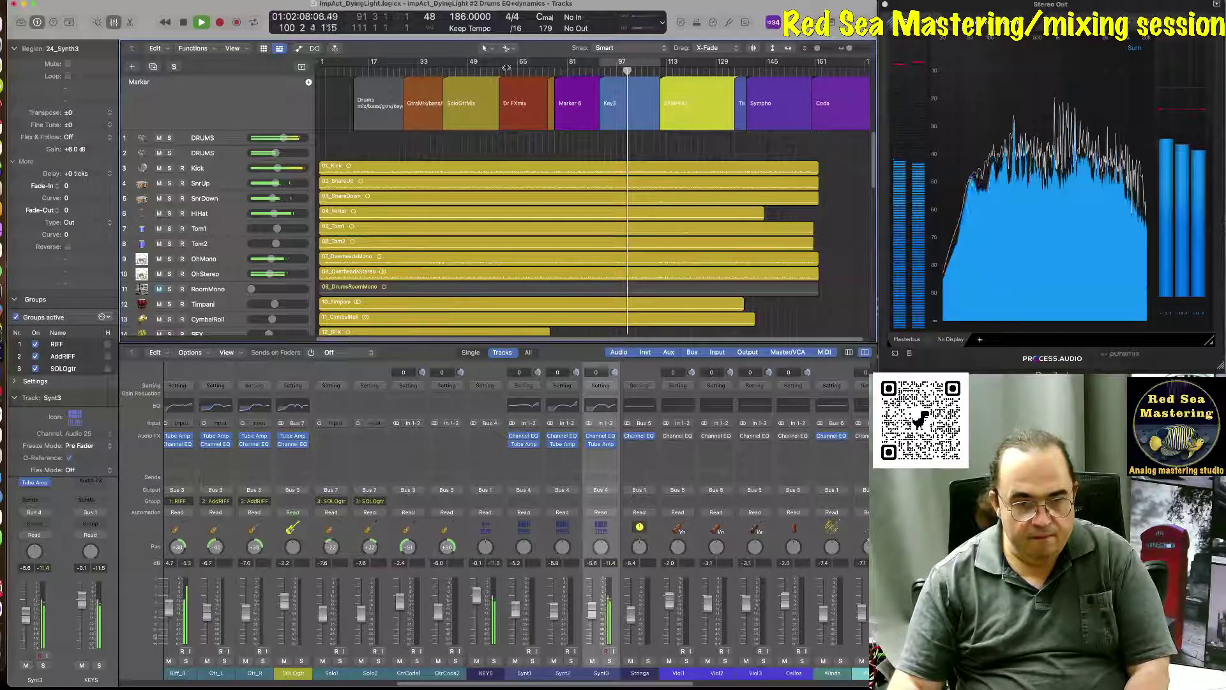
click(452, 69)
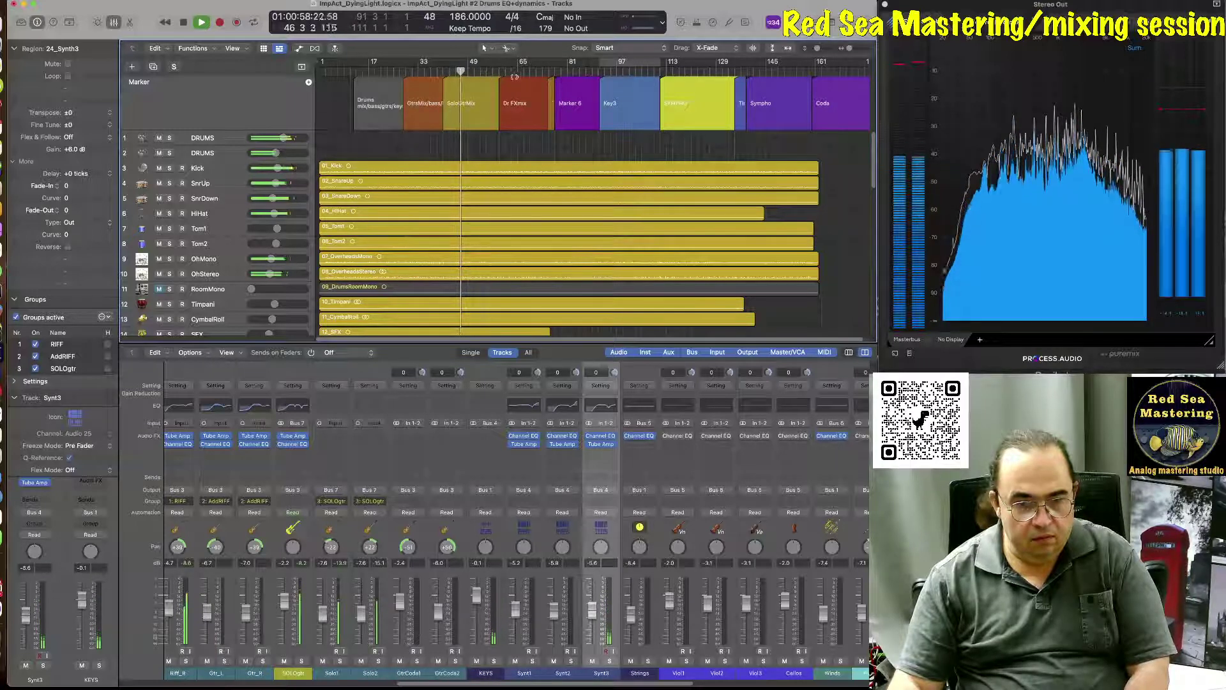
scroll(517, 77, down, 5)
scroll(518, 78, down, 5)
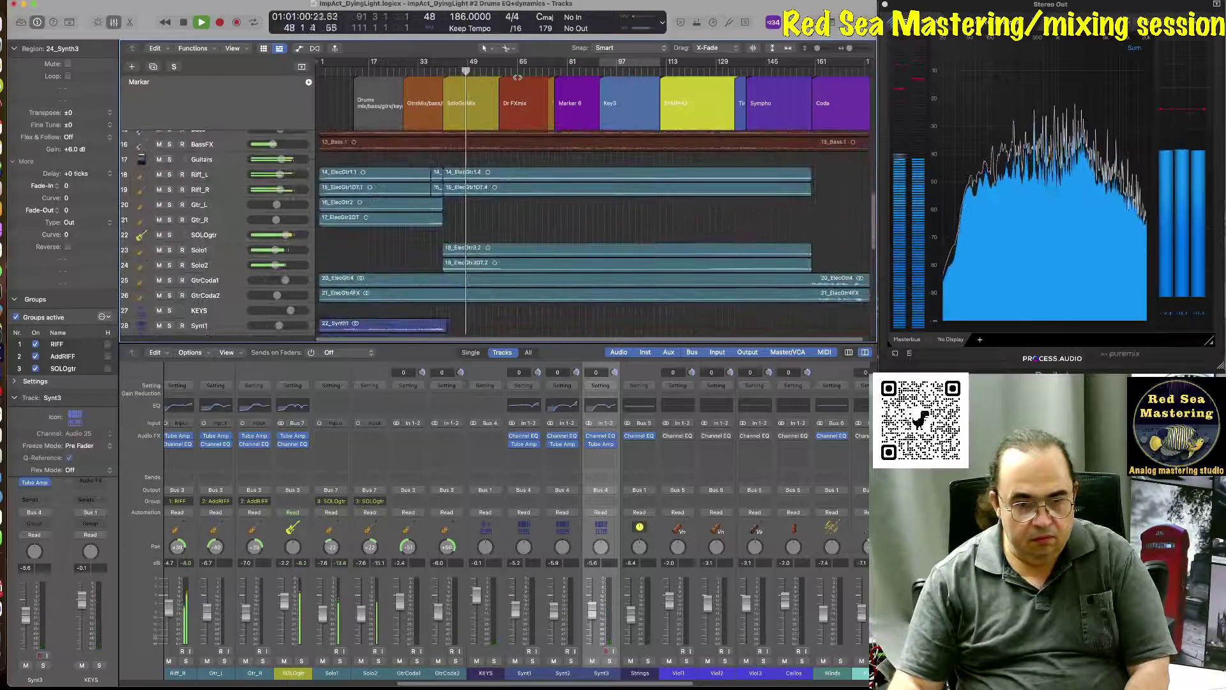
scroll(517, 77, up, 6)
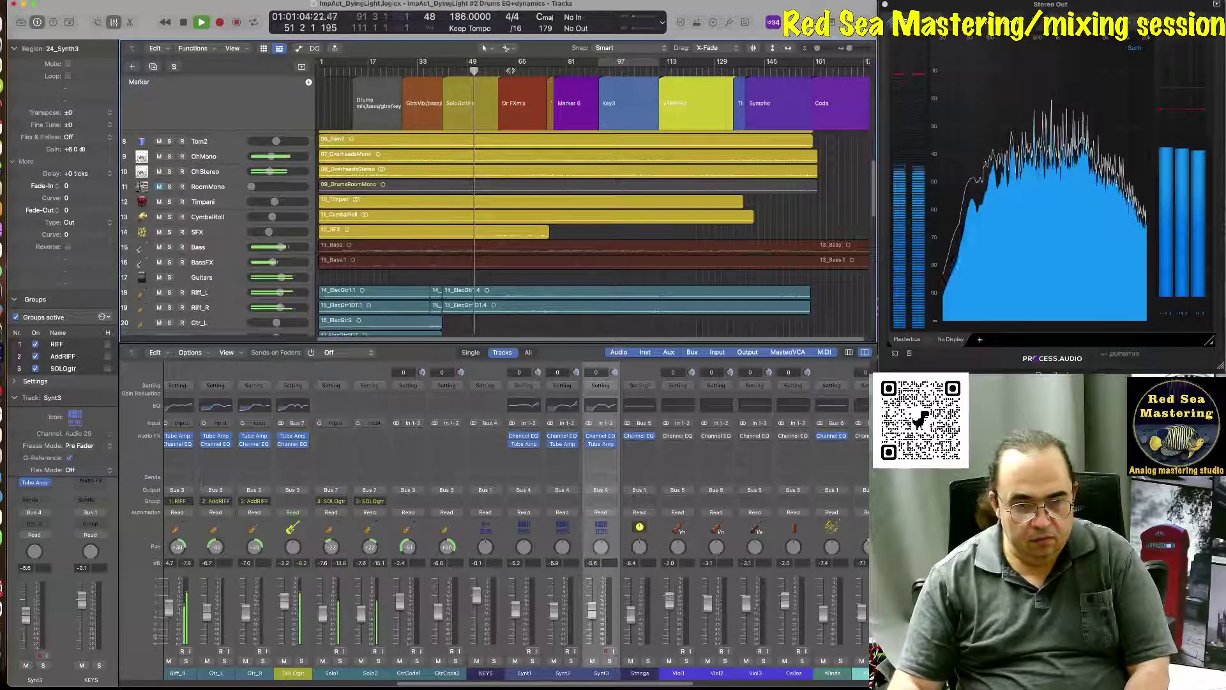
click(514, 70)
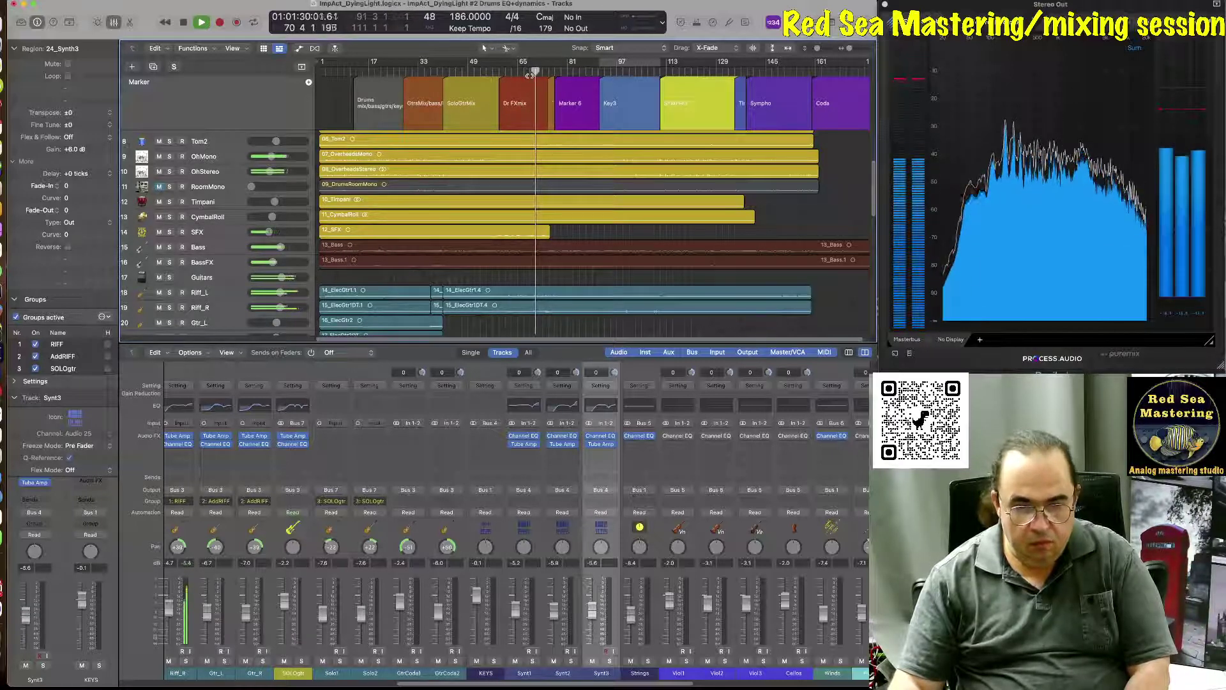
key(space)
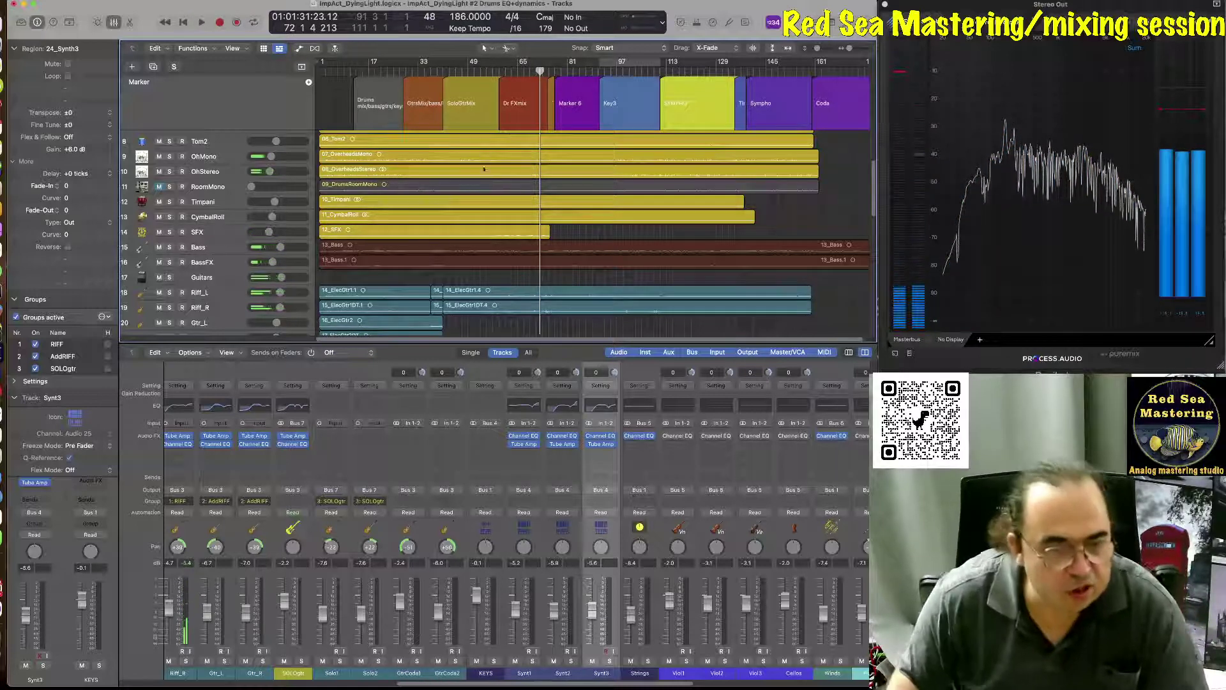
- Return the playhead to the start of the song and bring the opening bars of the guitar and keys tracks into view
scroll(438, 229, up, 5)
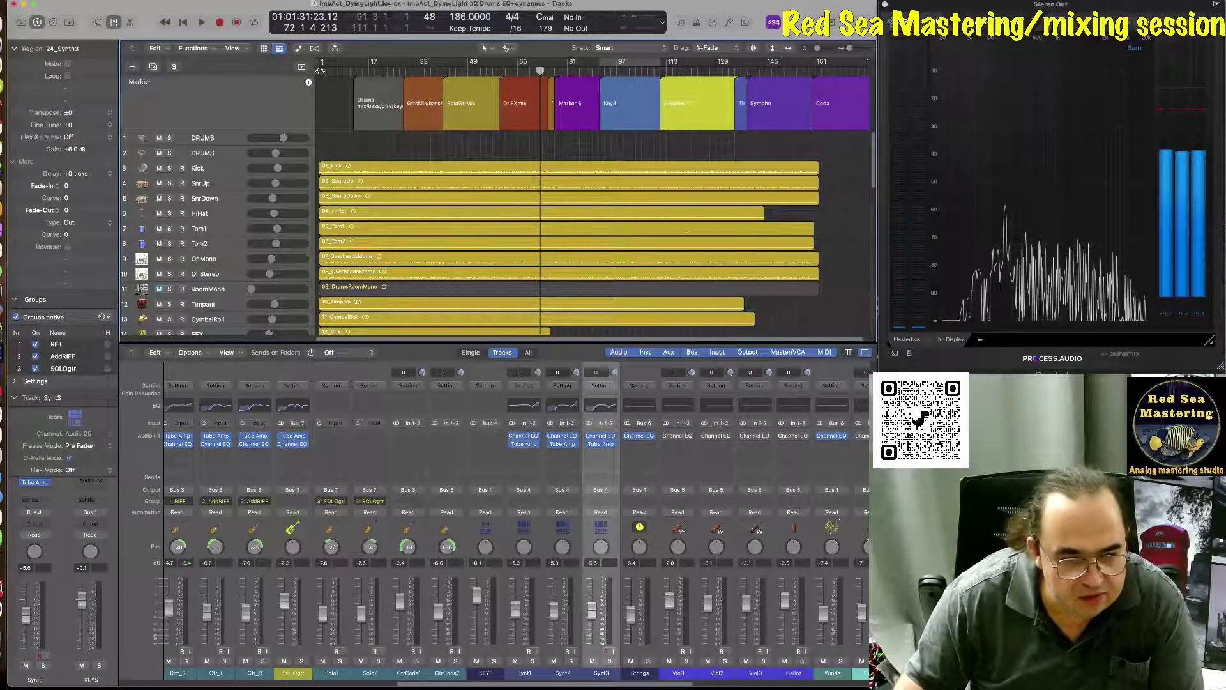
click(320, 71)
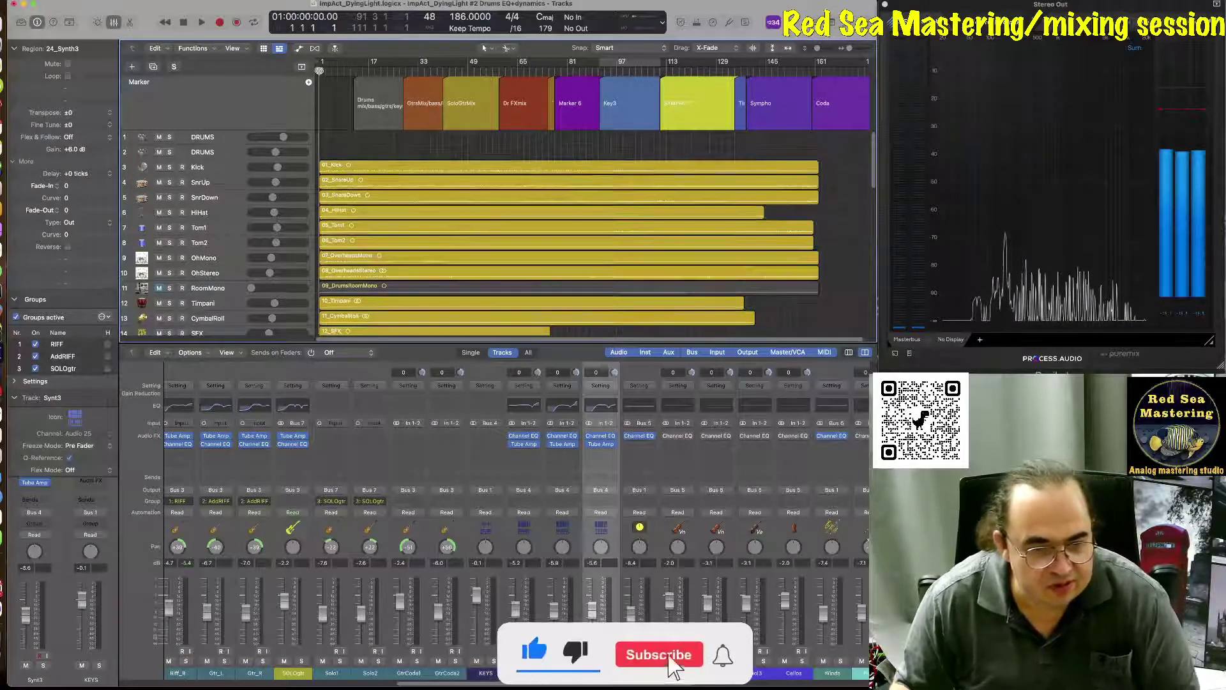
key(super+Right)
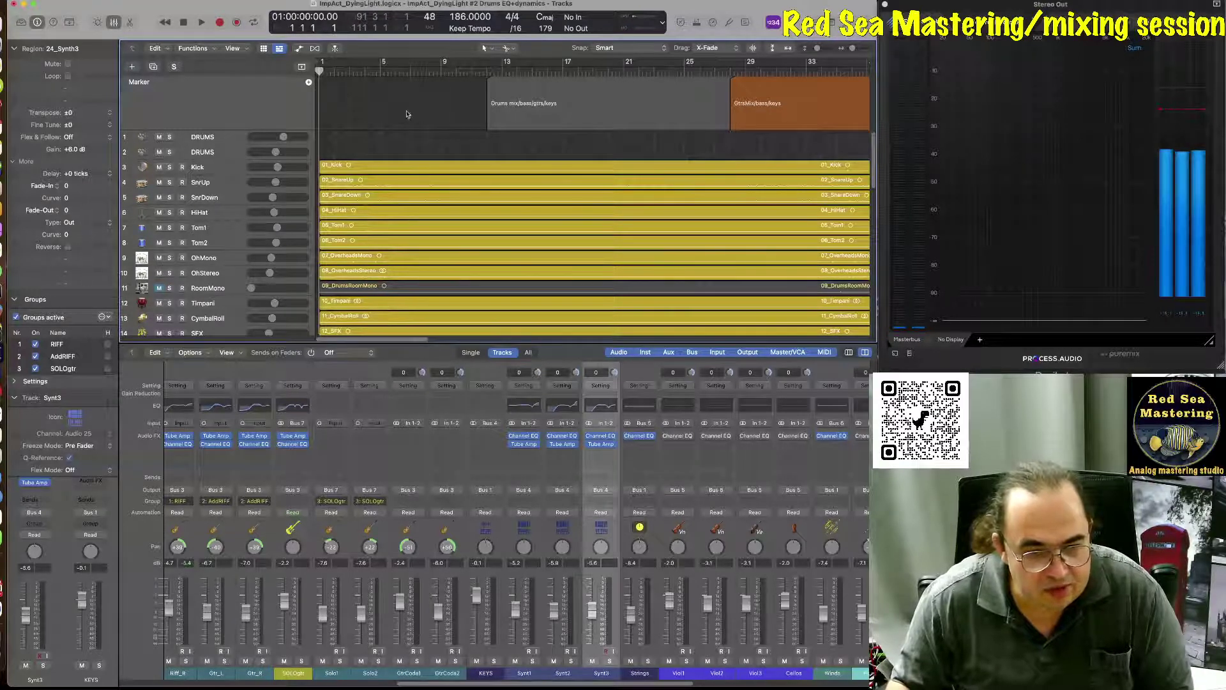
scroll(395, 115, down, 5)
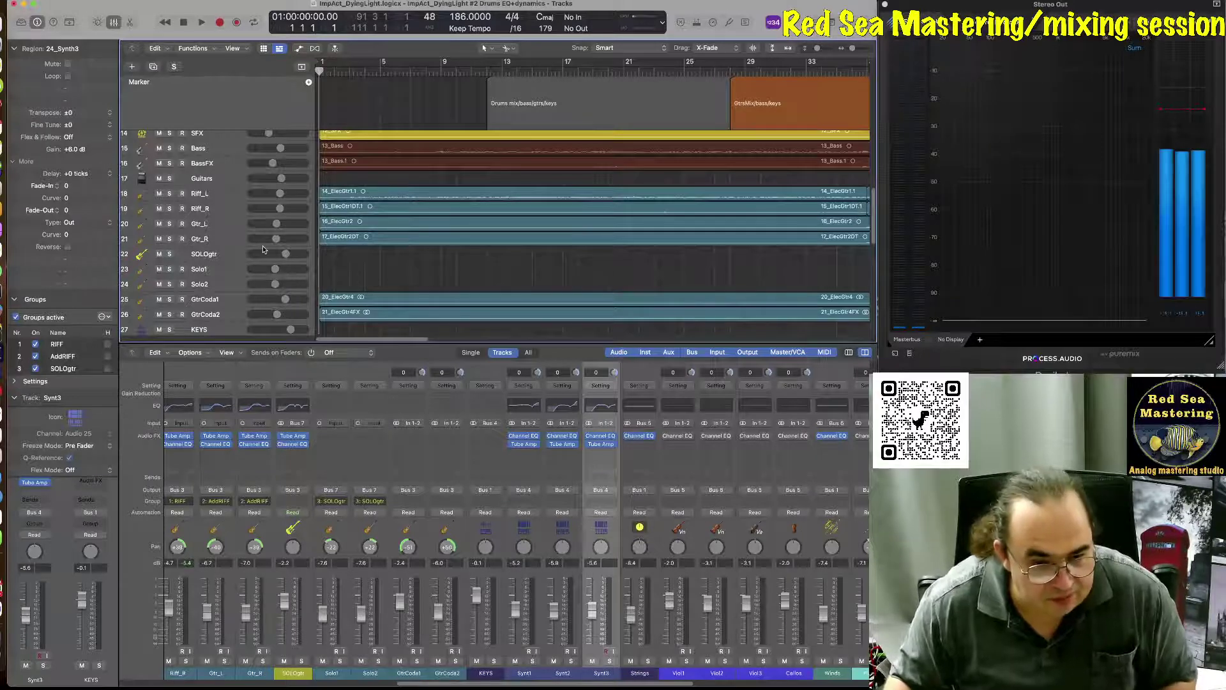
- Place the playhead at bar 6, where the bass comes in, and create a marker there
key(super+Down)
key(super+Down)
key(super+Down)
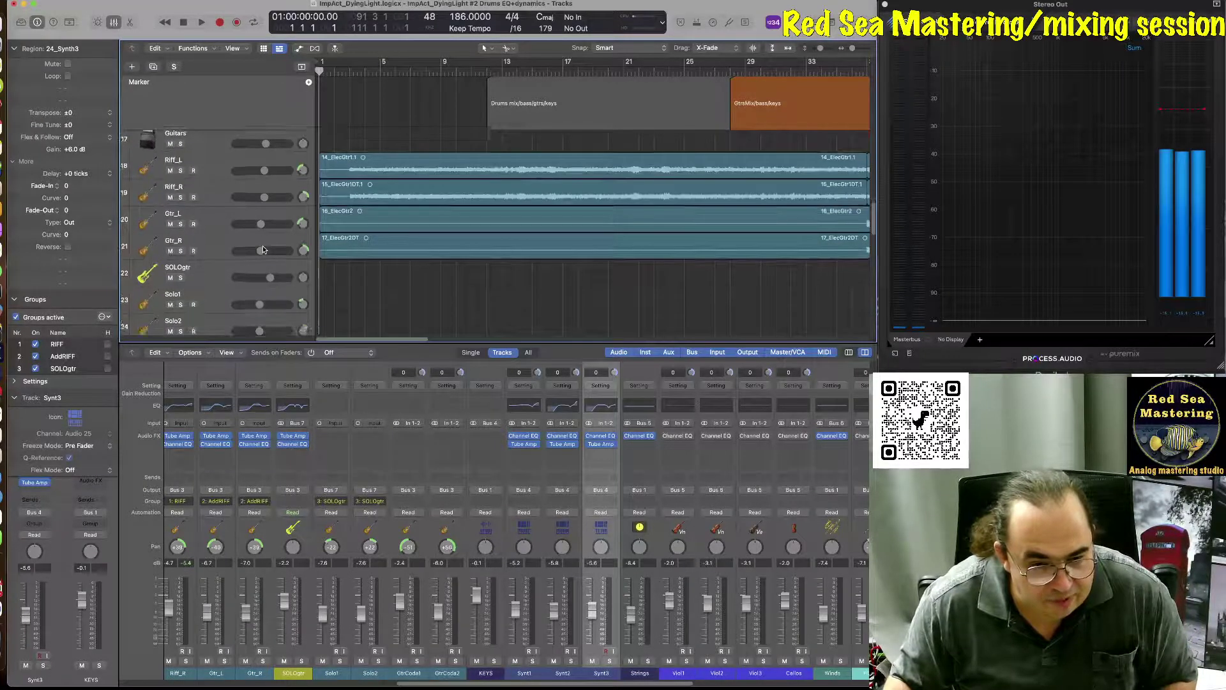
key(super+Down)
scroll(263, 248, up, 4)
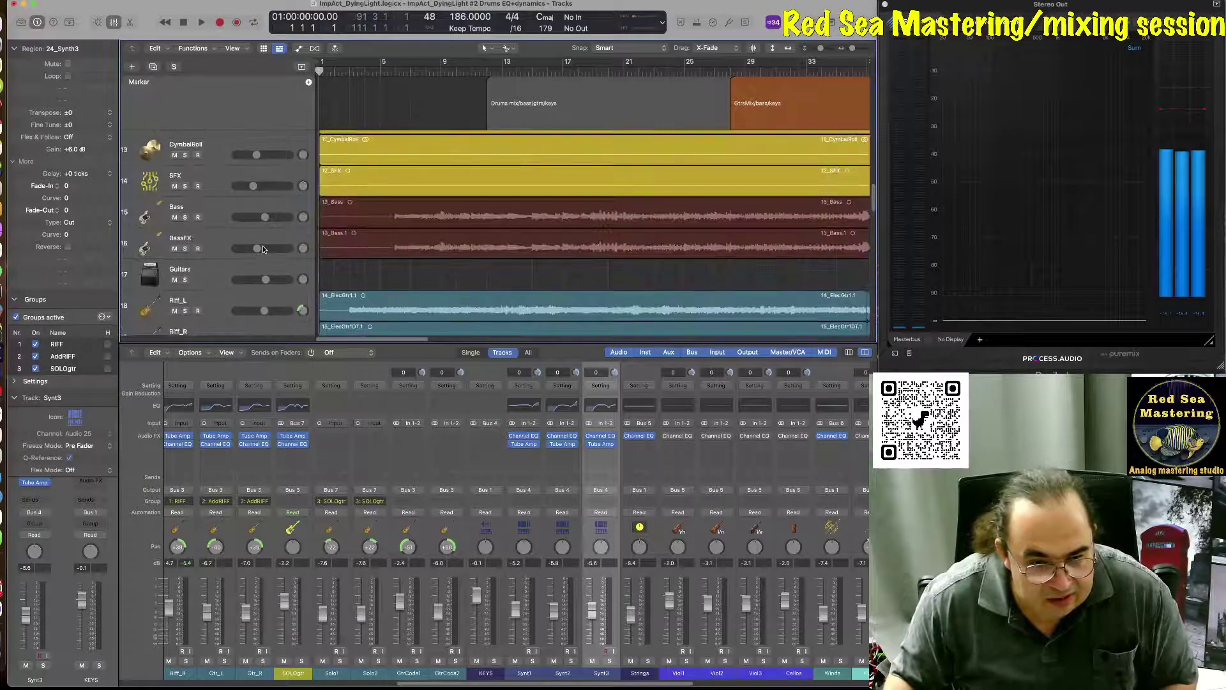
click(394, 71)
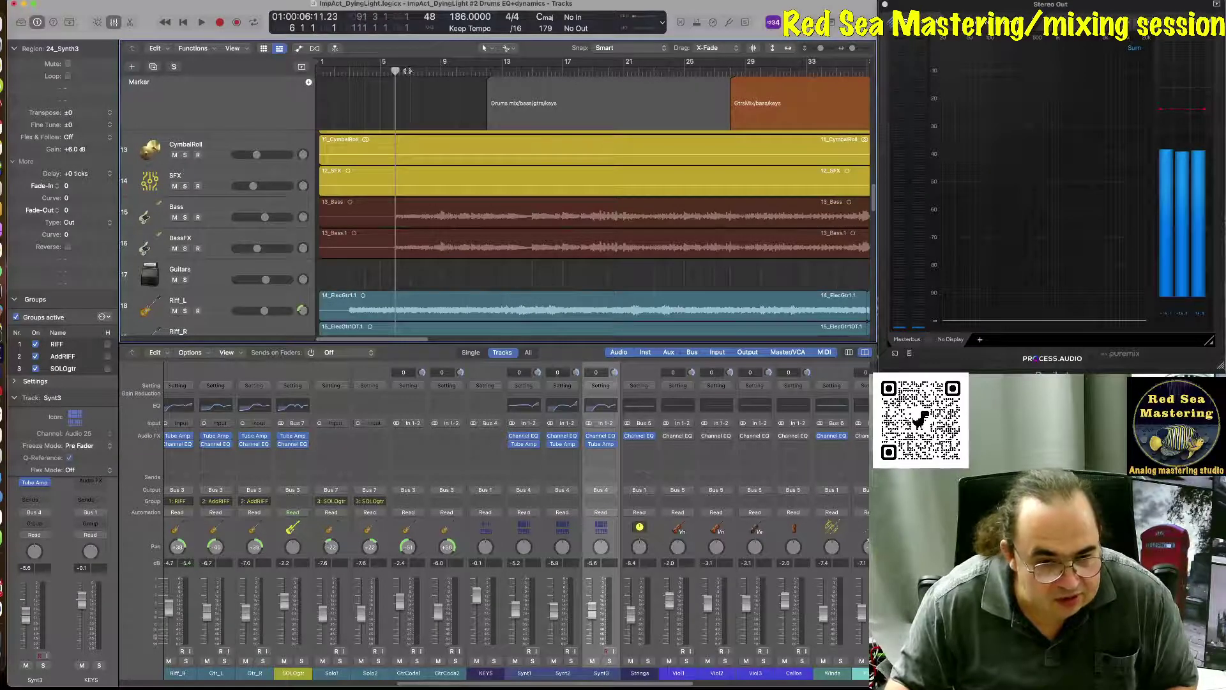
click(308, 84)
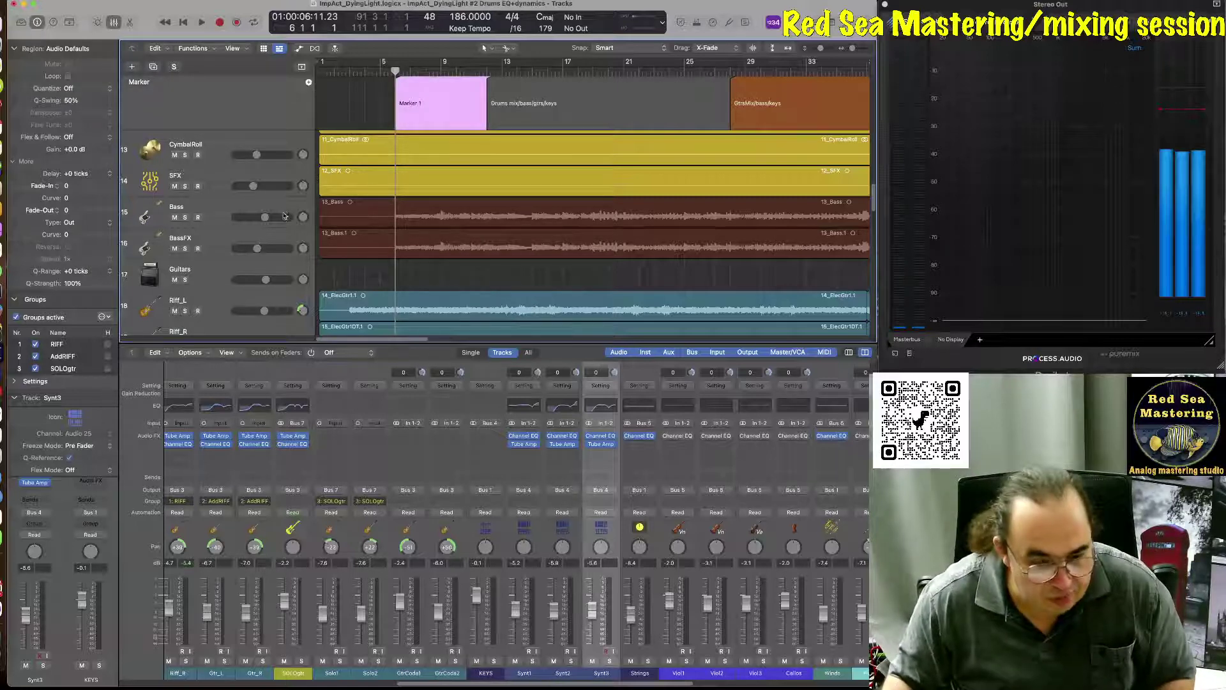
- Hide the mixer, select the drum regions from Kick through SFX, and split them all at the bar 6 playhead
key(x)
scroll(263, 312, up, 10)
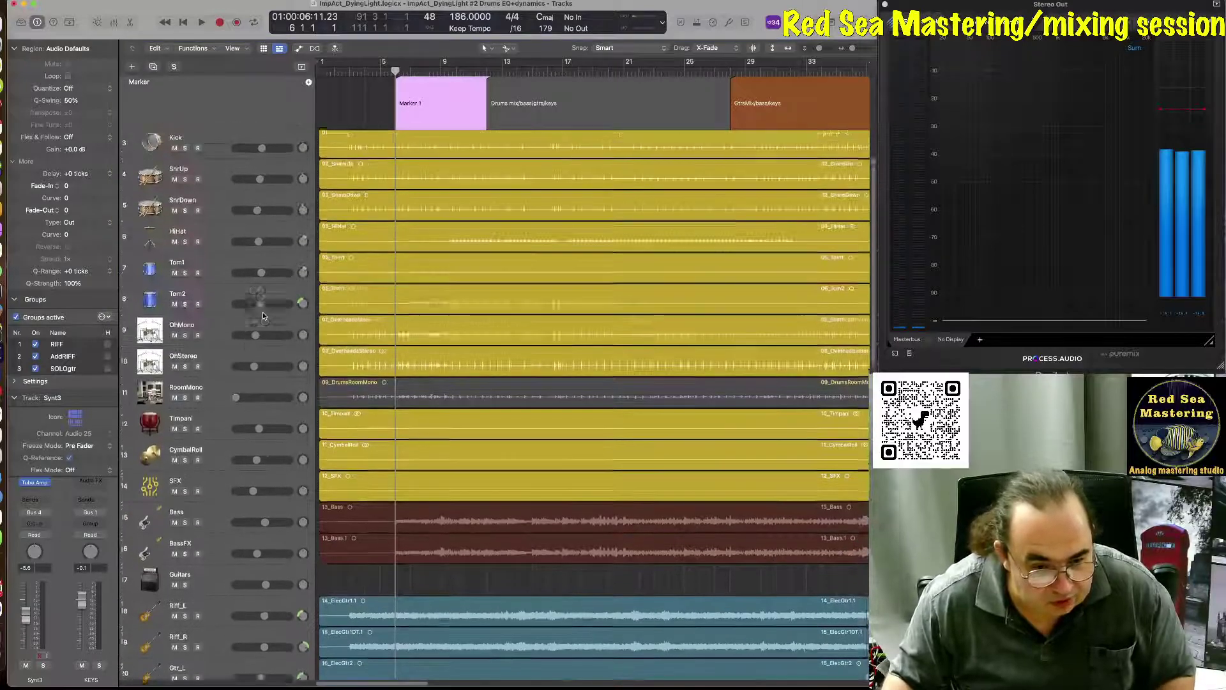
scroll(262, 311, down, 3)
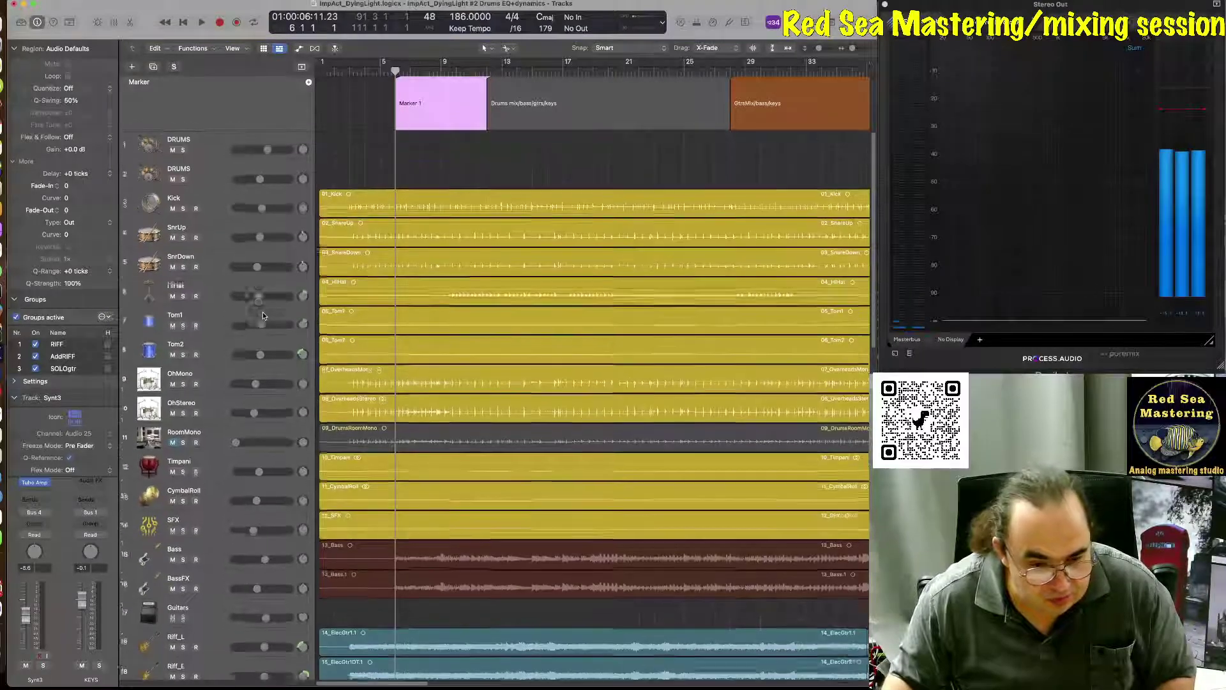
scroll(262, 312, down, 3)
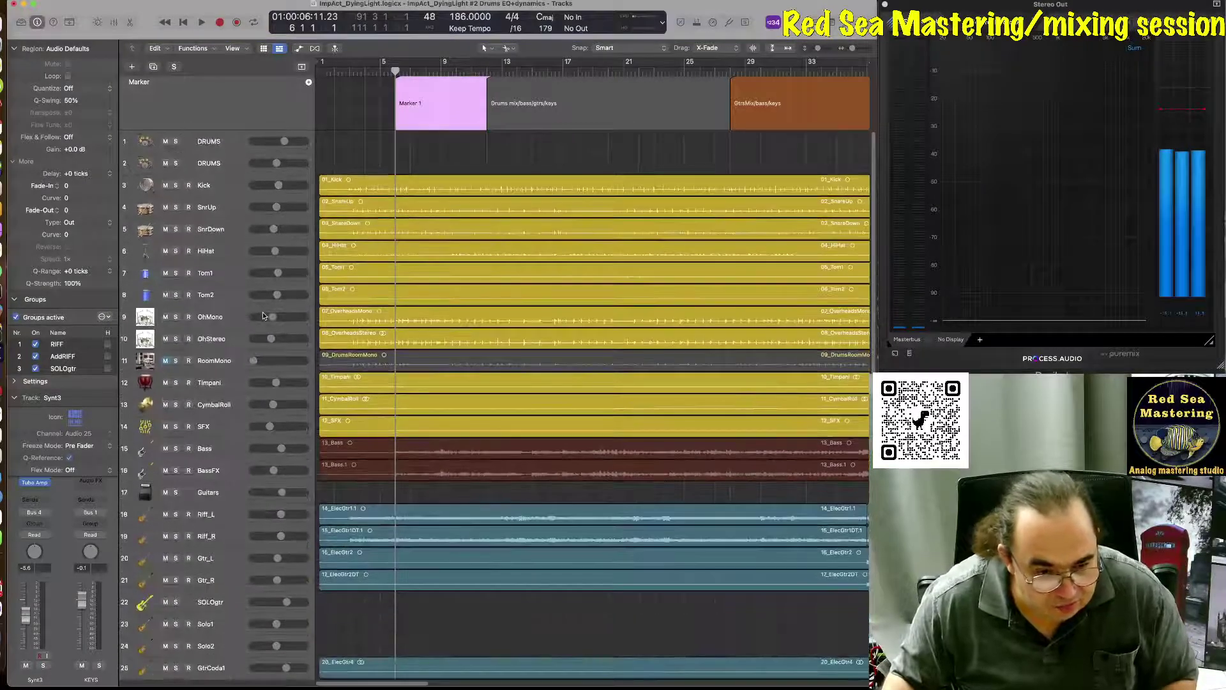
mouse_move(348, 162)
mouse_down()
mouse_move(347, 446)
mouse_move(347, 423)
mouse_up()
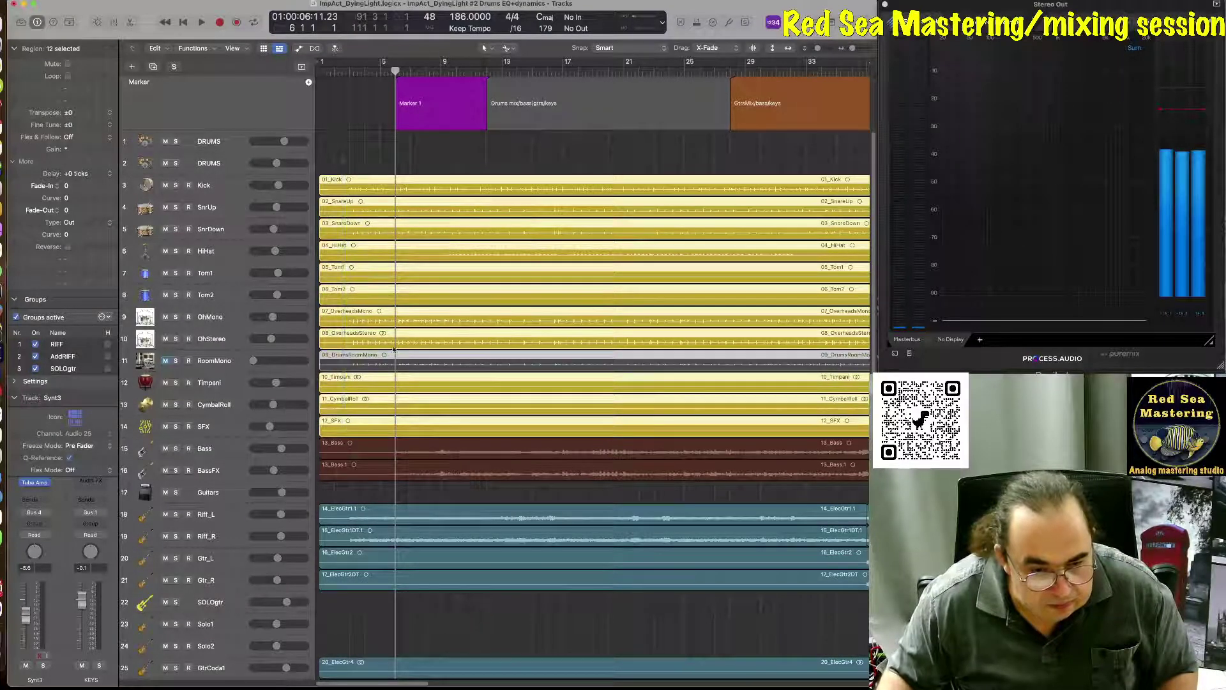
click(396, 178)
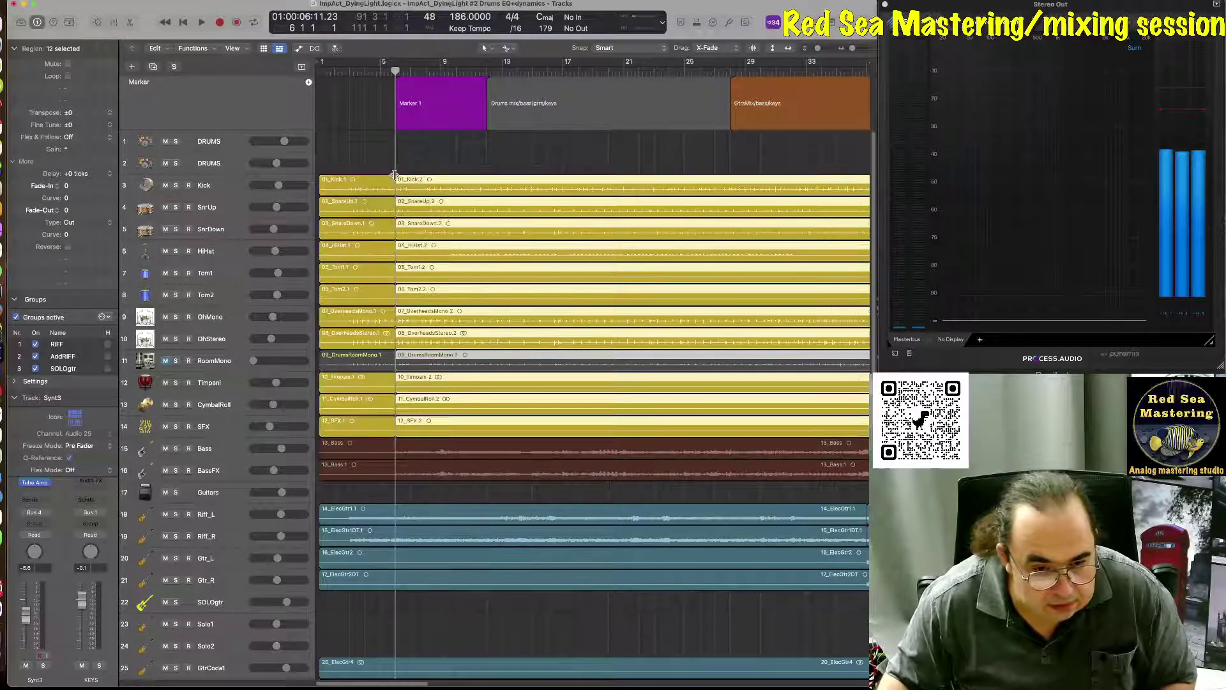
- Mute the twelve drum and percussion regions that lie before the bar 6 split
drag(336, 154, 349, 434)
right_click(348, 179)
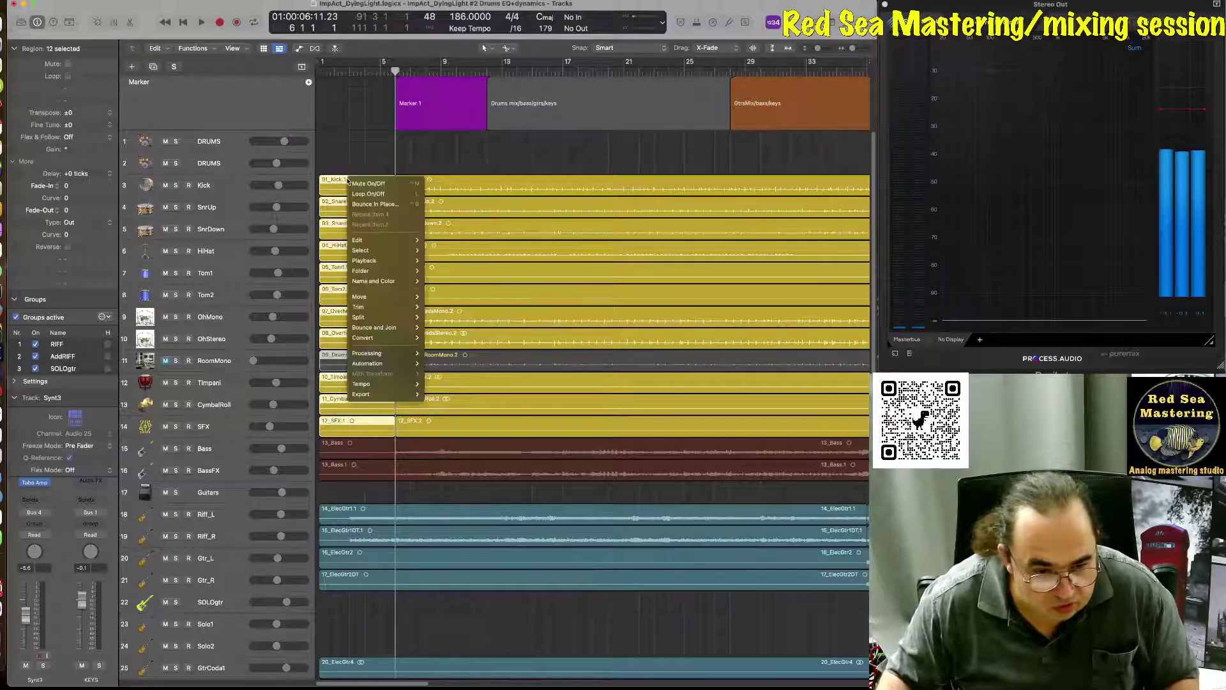
click(358, 187)
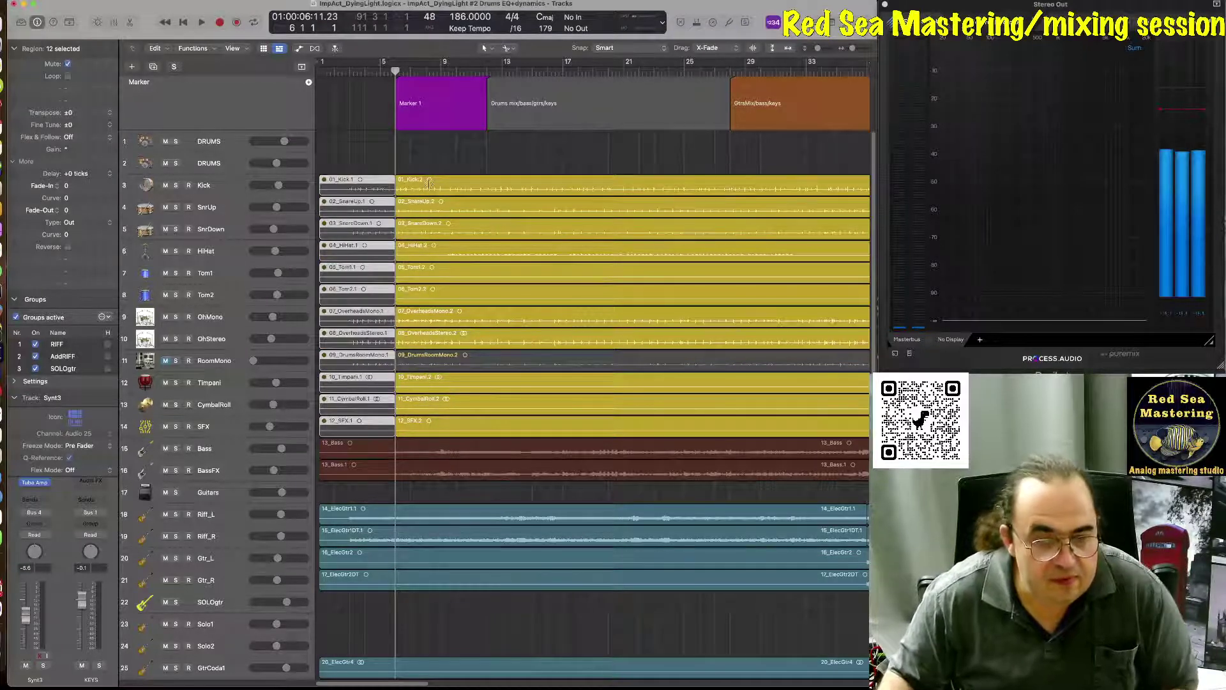
- Create a marker named Start near the end of bar 2, and rename the bar 6 marker All In
drag(391, 69, 345, 70)
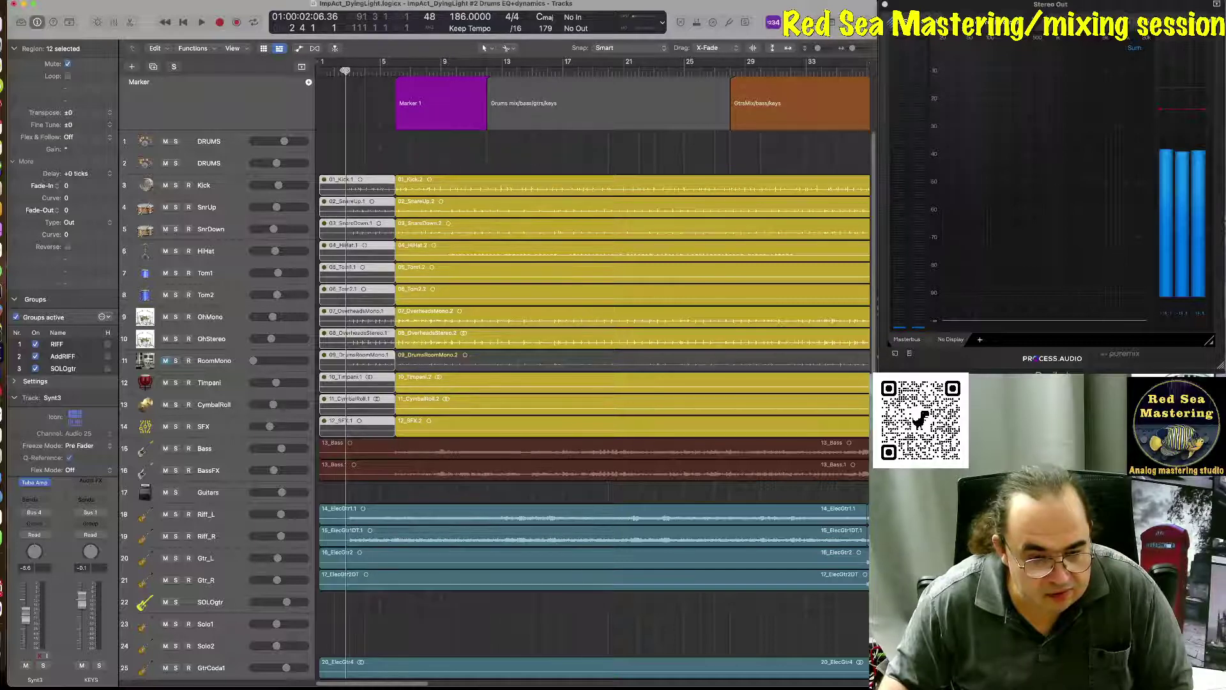
click(309, 82)
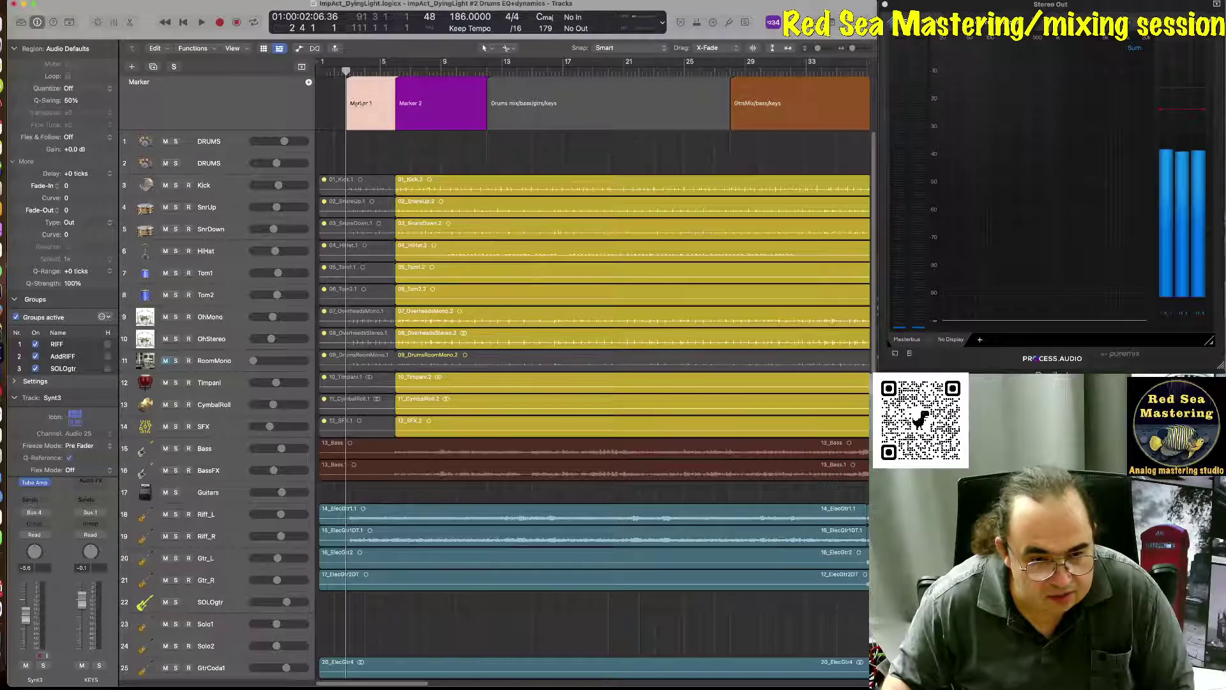
double_click(360, 104)
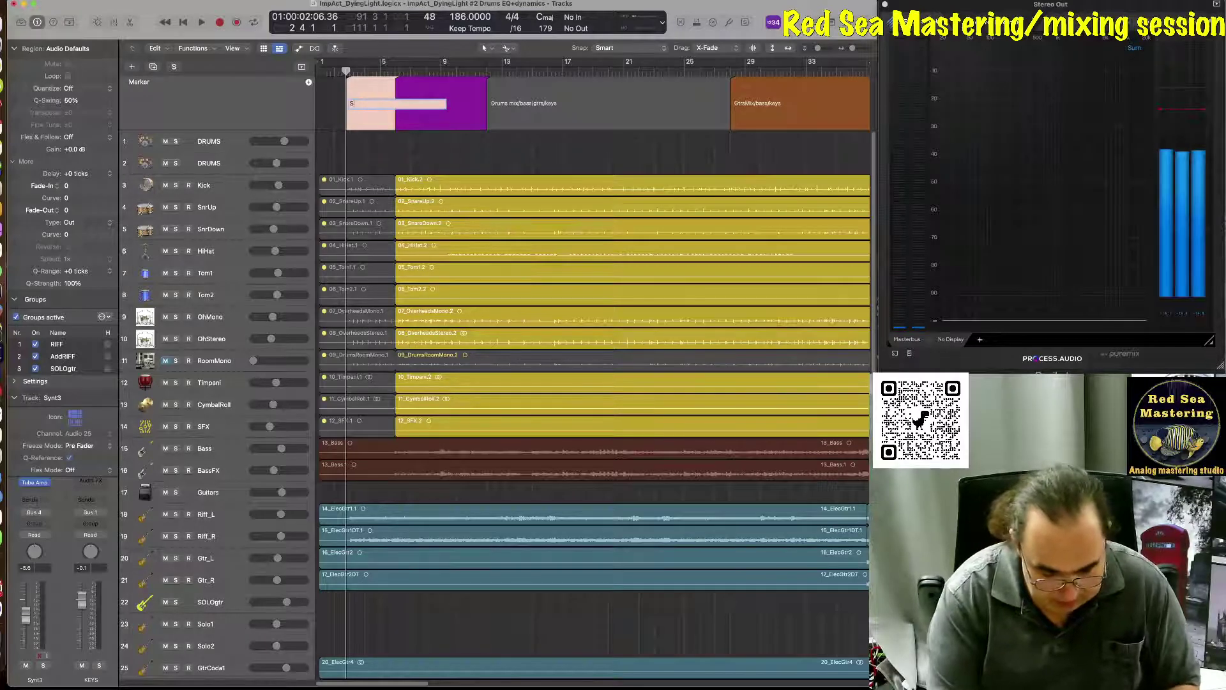
key(Return)
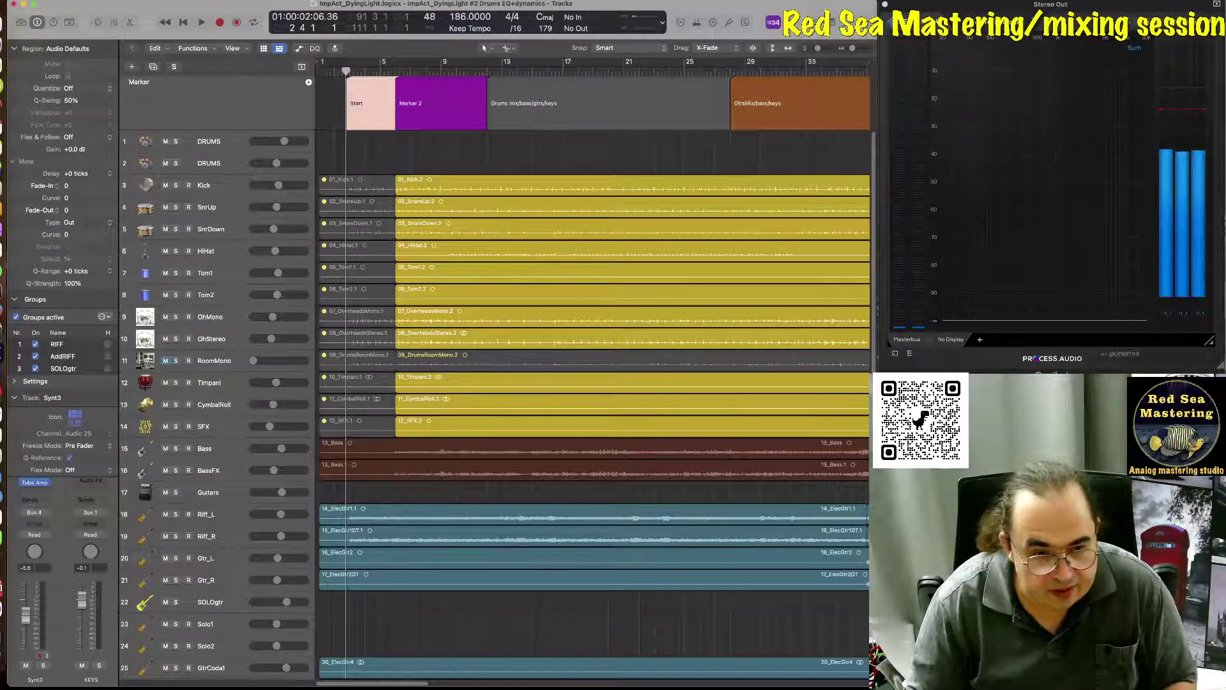
double_click(413, 104)
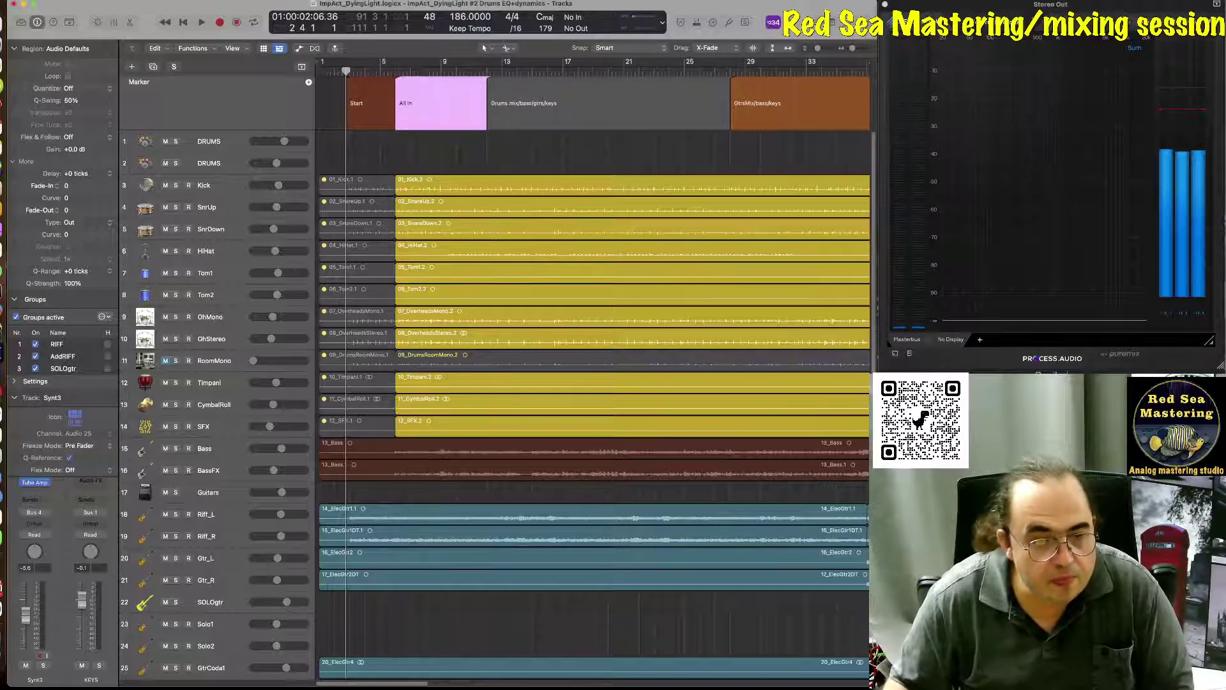
- Audition the intro from the Start marker, move the All In marker to bar 9 where the synths enter, and place the playhead there
key(space)
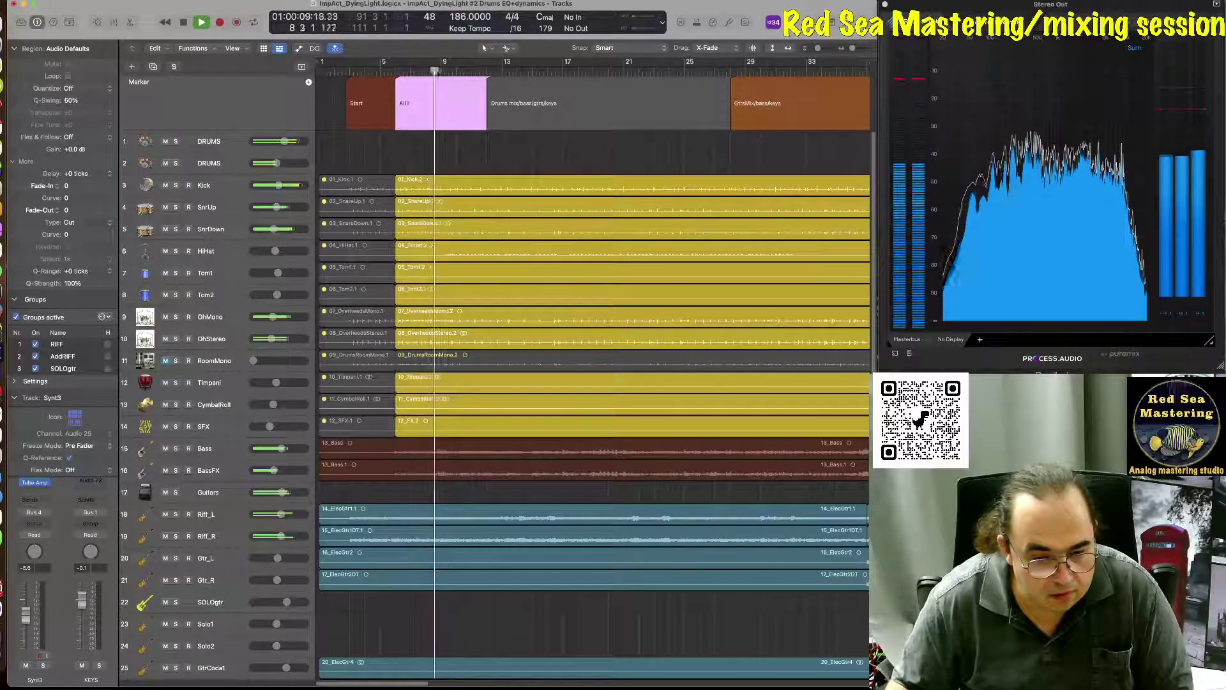
key(space)
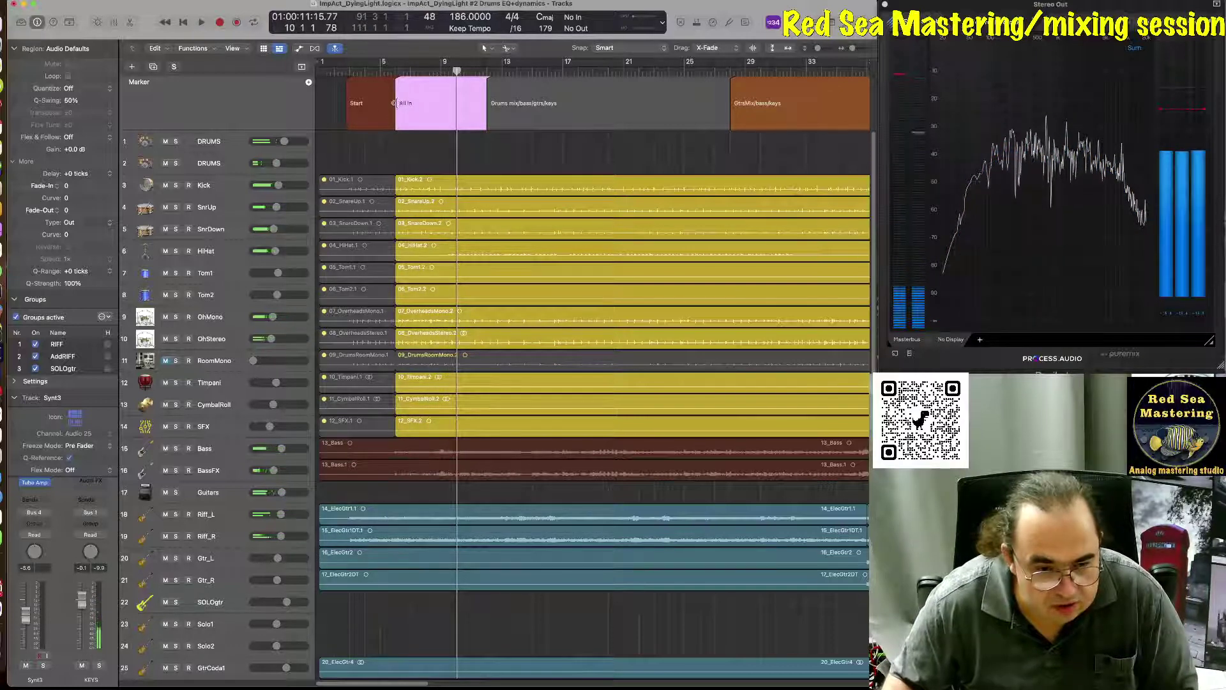
drag(395, 96, 440, 100)
scroll(435, 179, down, 10)
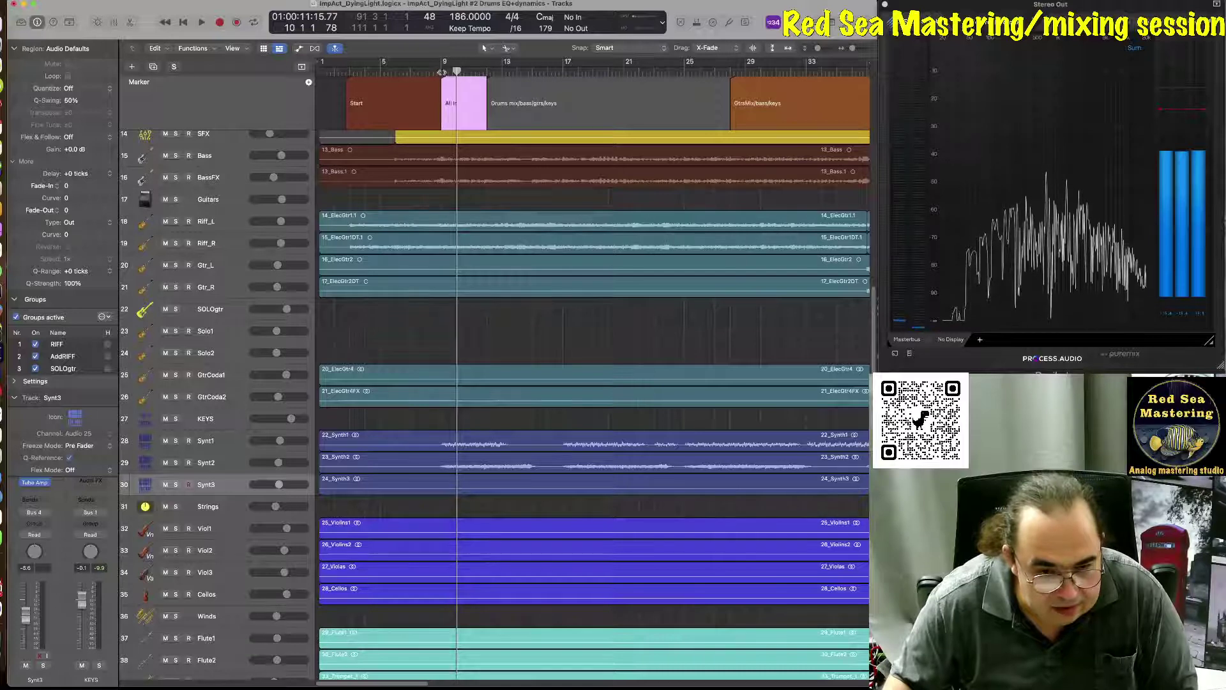
key(comma)
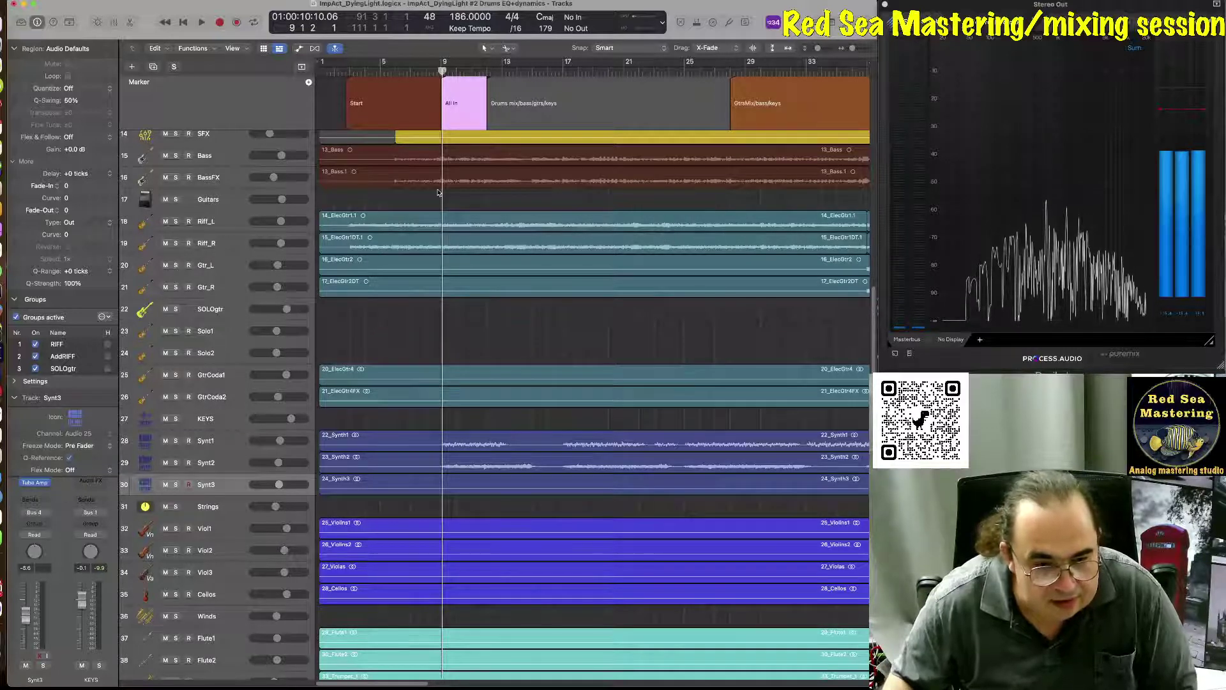
- Move the split between the muted and active Kick, SnrUp and SnrDown regions to the All In marker at bar 9
scroll(438, 191, up, 5)
scroll(438, 192, up, 6)
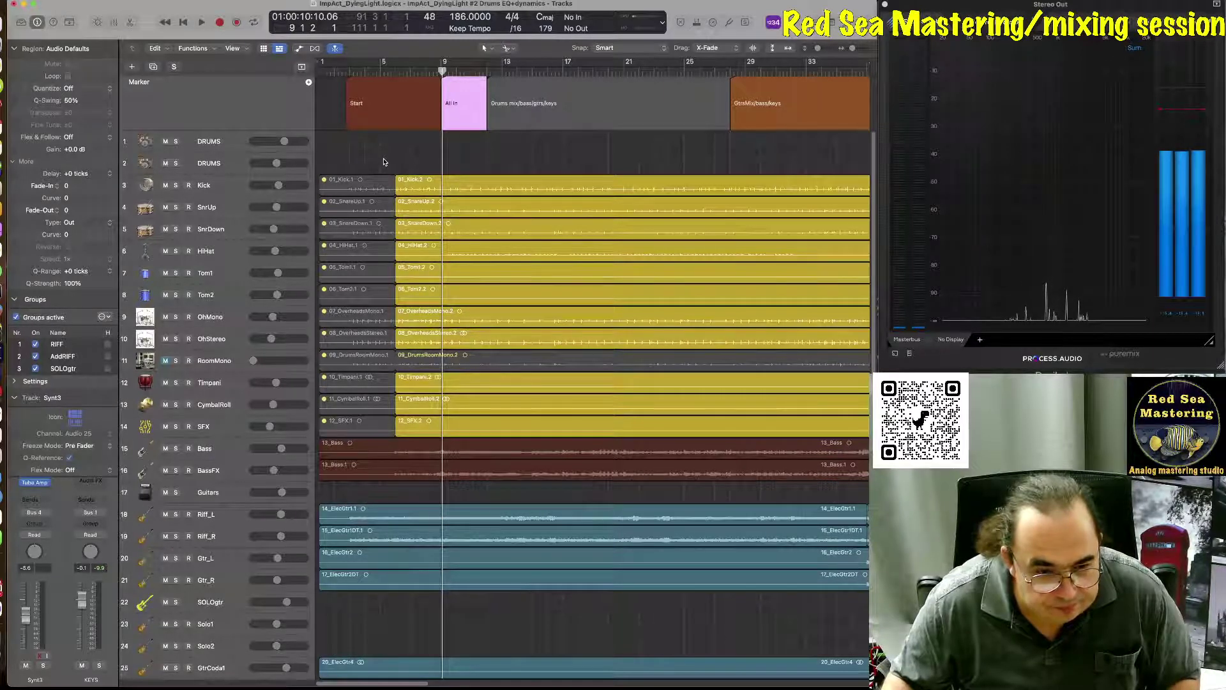
drag(381, 158, 417, 423)
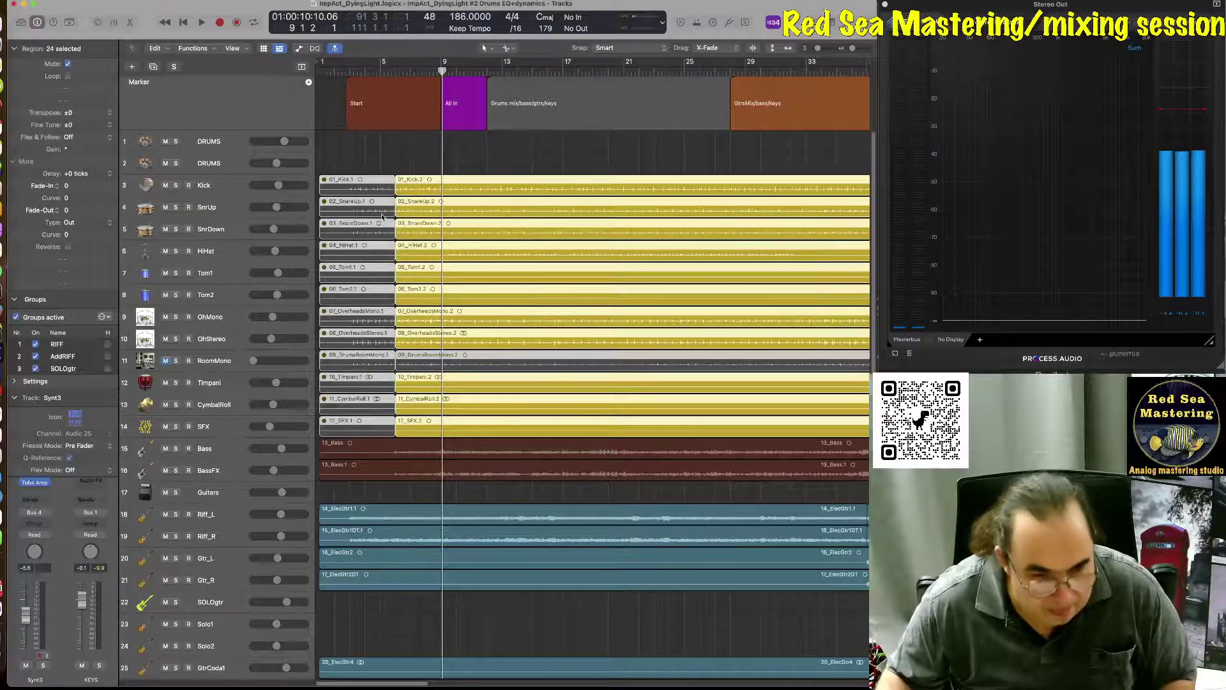
key(super+Down)
key(super+Down)
key(super+Down)
key(super+Down)
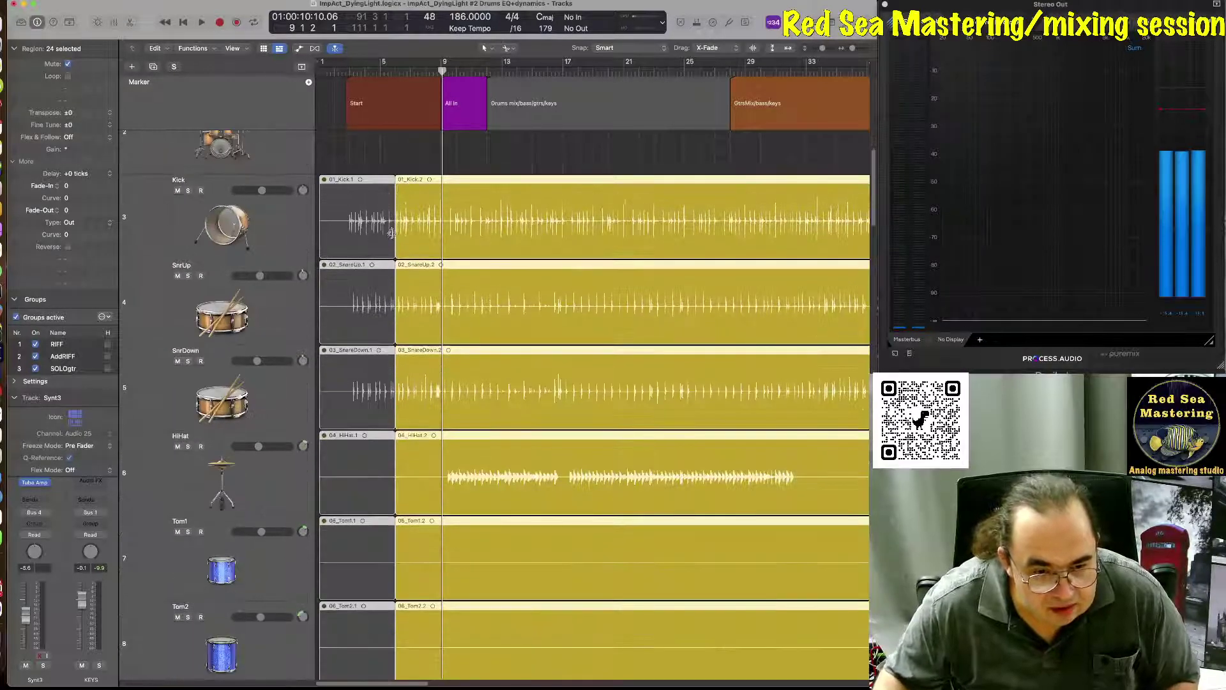
drag(396, 198, 442, 203)
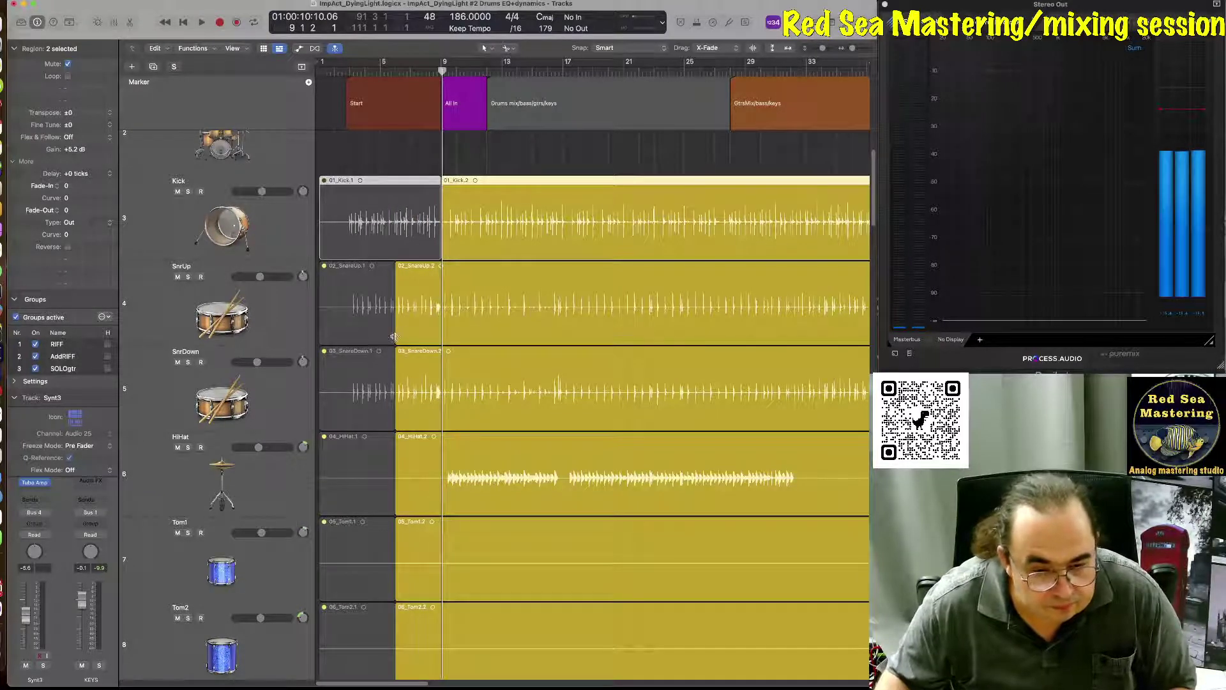
drag(395, 280, 441, 283)
drag(396, 369, 442, 368)
- Move the split between the muted and active OhMono and OhStereo regions to the All In marker at bar 9
scroll(442, 370, down, 5)
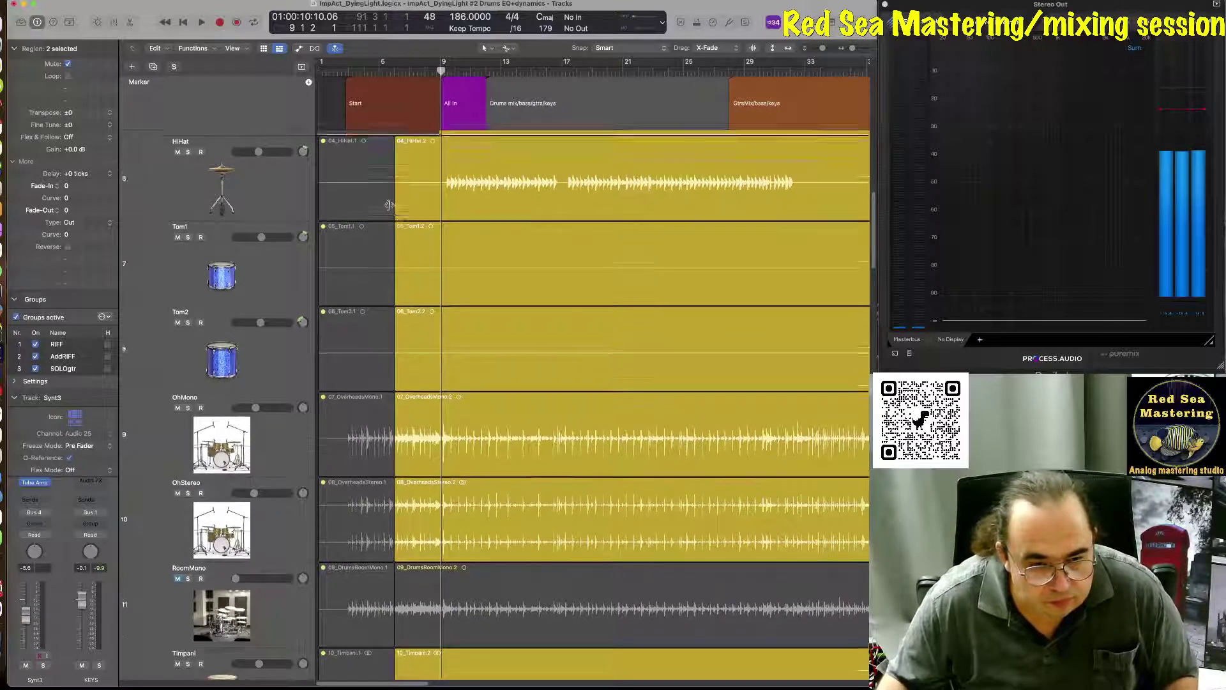
scroll(389, 205, up, 1)
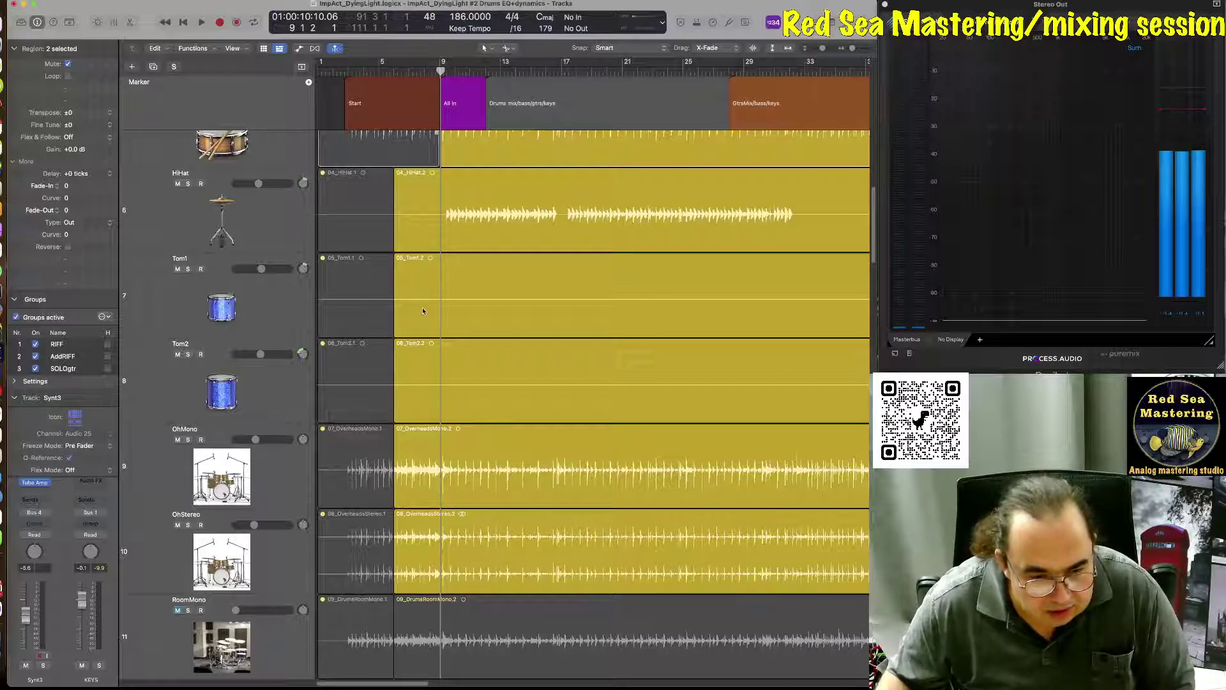
scroll(422, 308, down, 4)
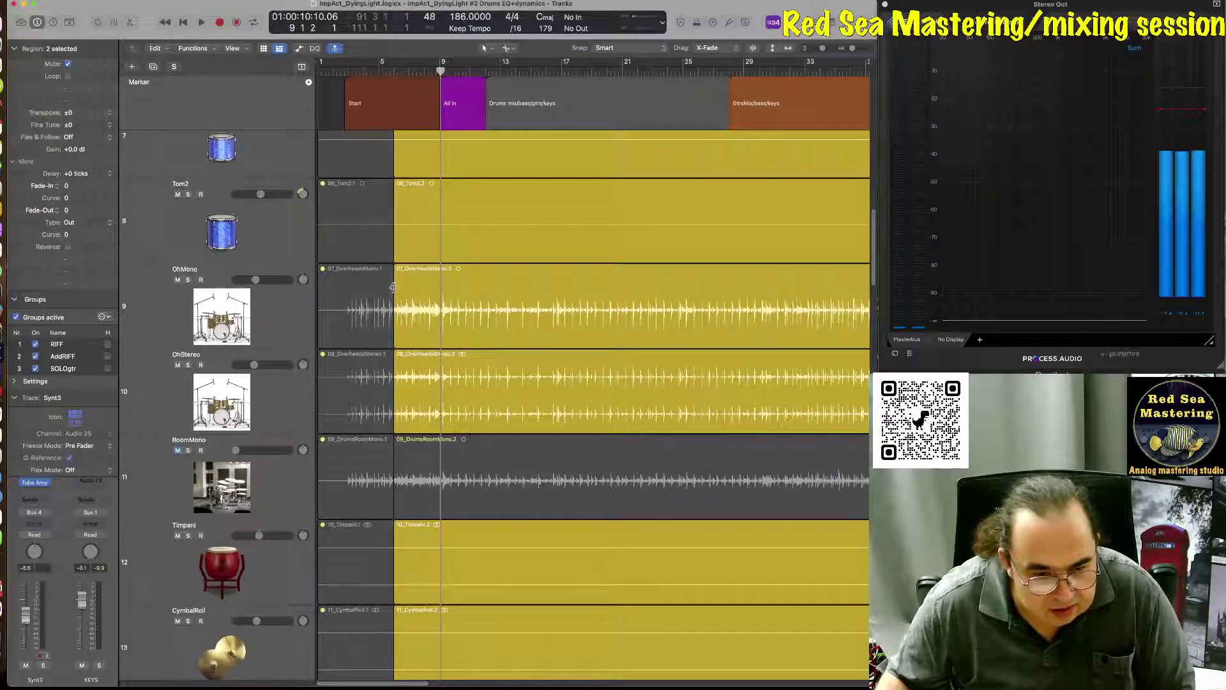
drag(394, 288, 442, 292)
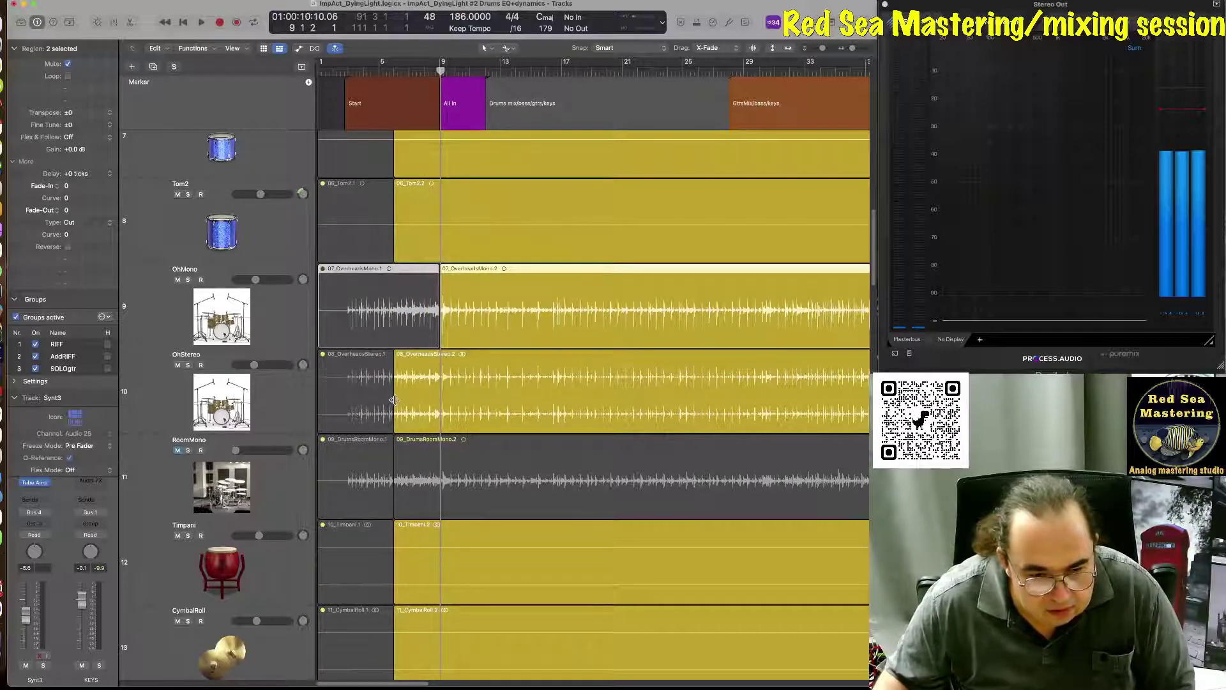
drag(394, 375, 442, 385)
- Audition the intro from the Start marker past the drum entry at All In with every track in view, and stop playback
scroll(442, 476, down, 5)
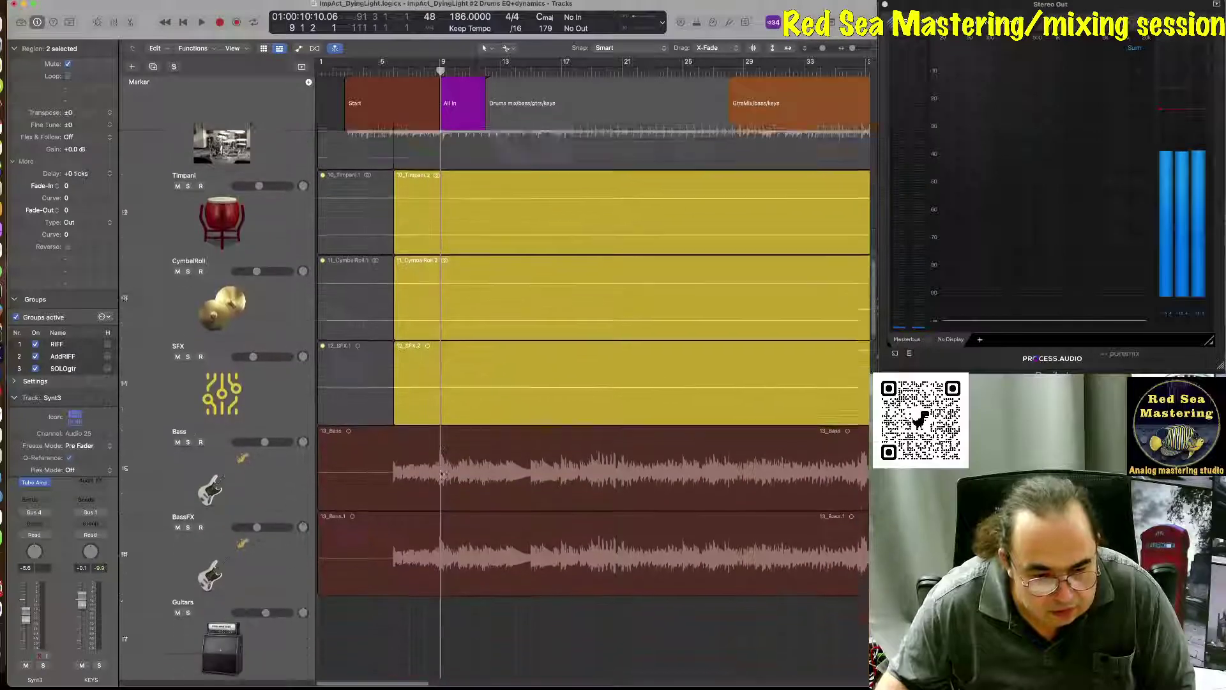
scroll(442, 476, up, 10)
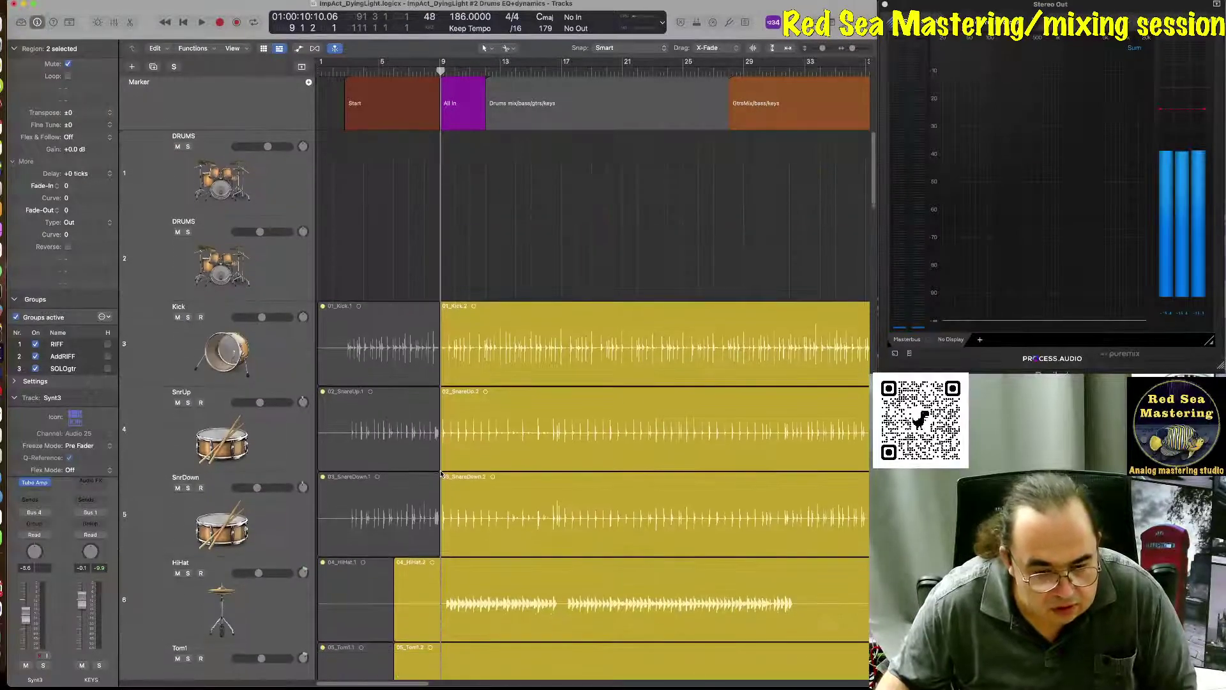
ctrl+alt+click(367, 207)
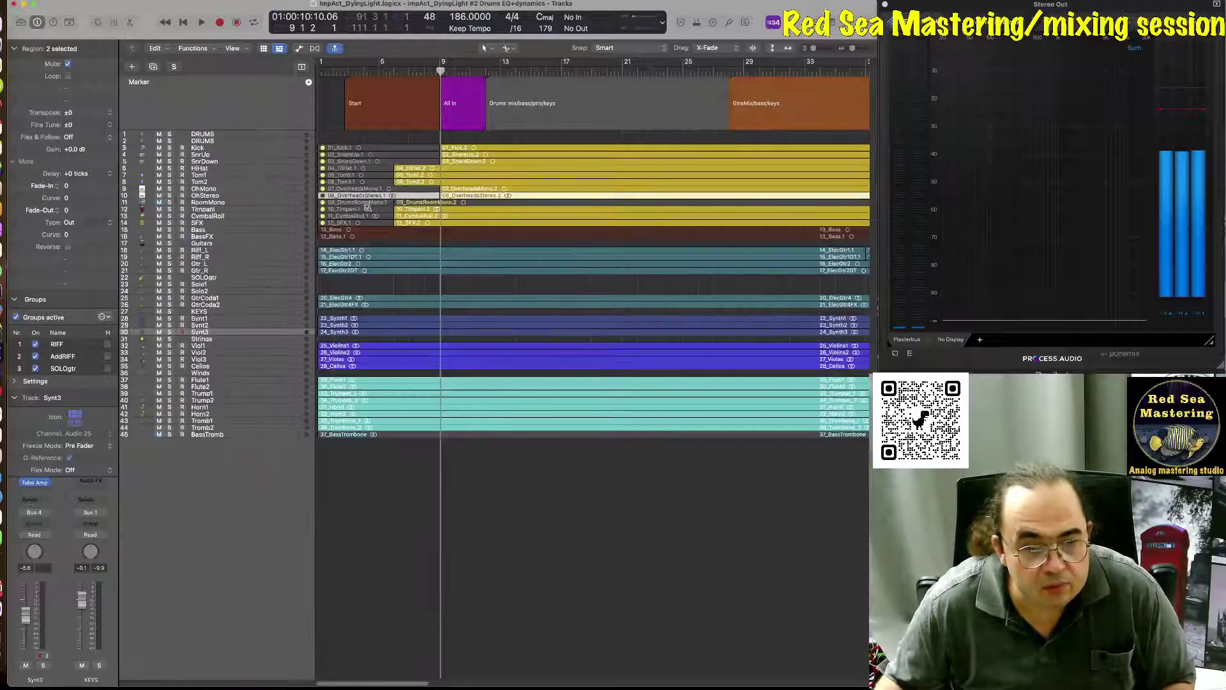
ctrl+alt+click(367, 207)
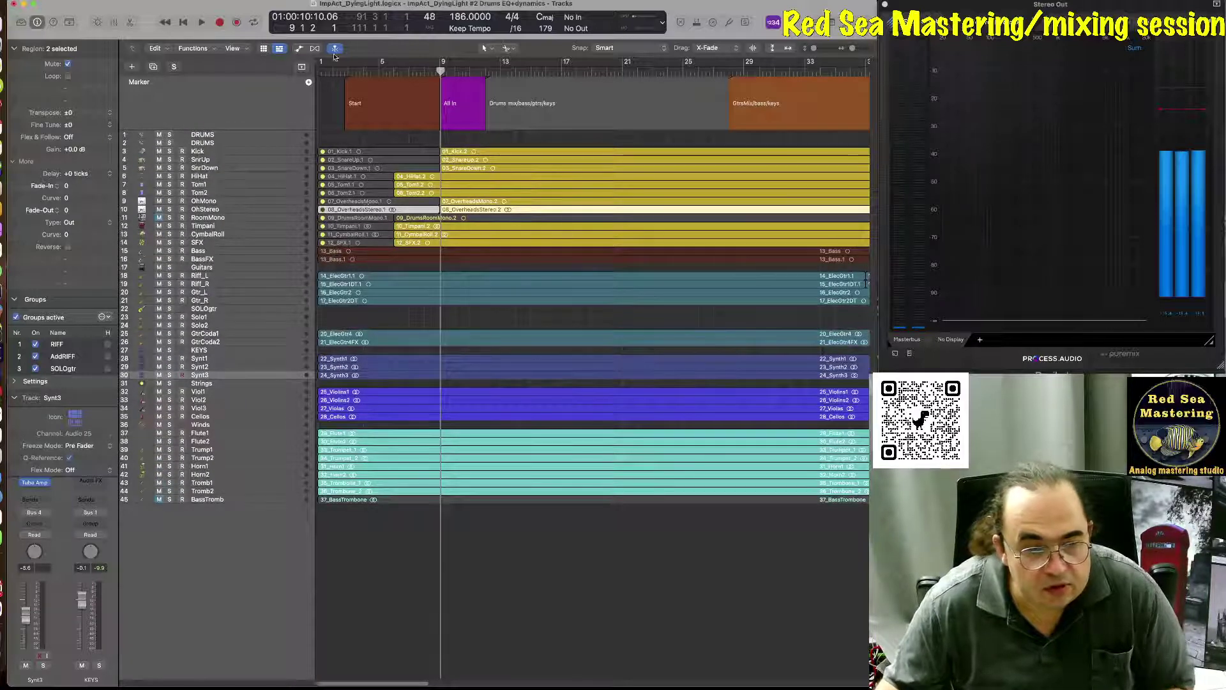
click(345, 71)
key(space)
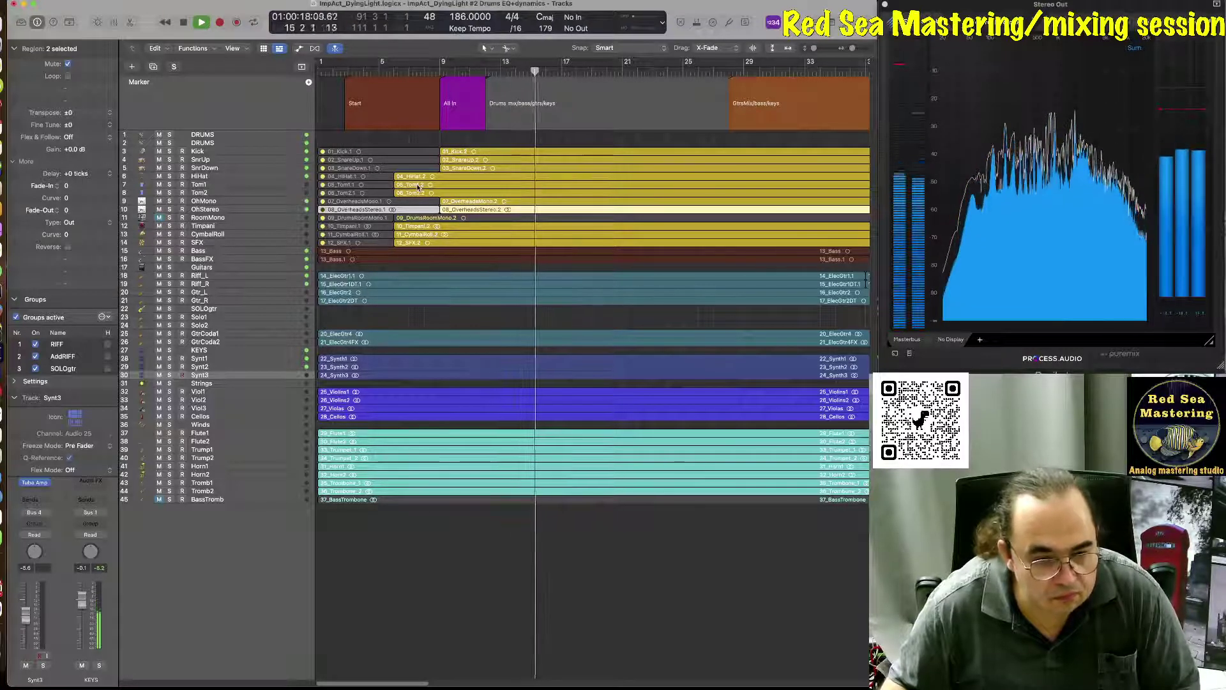
key(space)
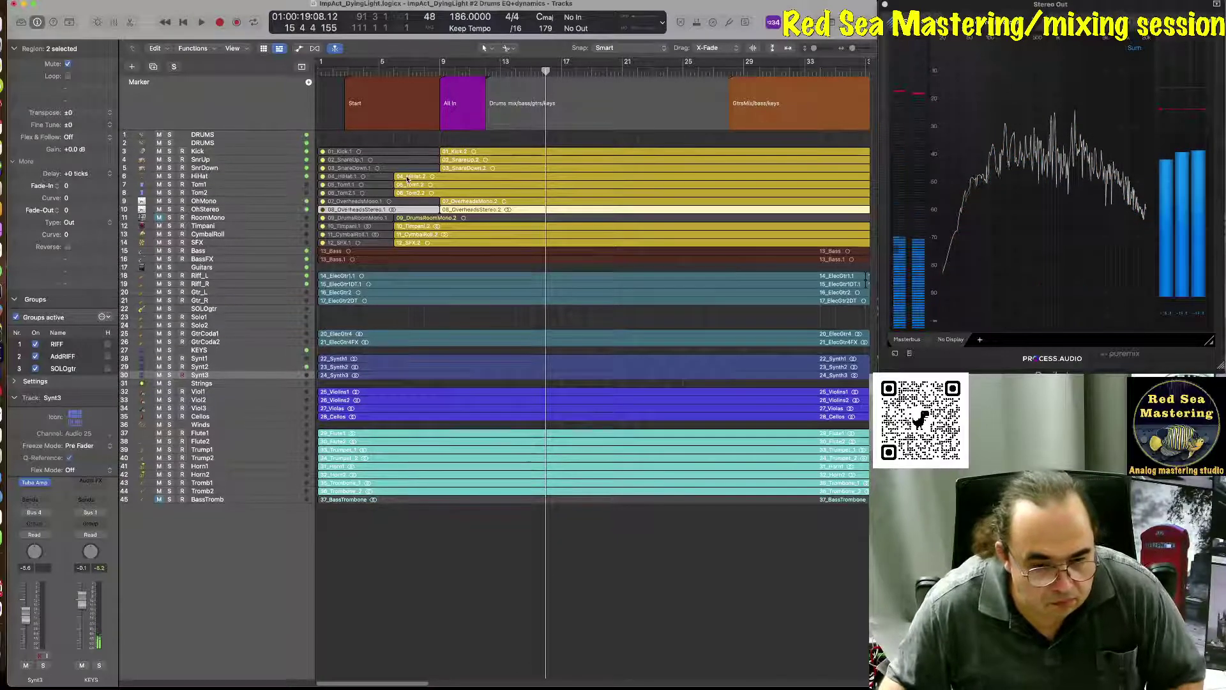
- Move the splits between the muted and active SnrDown, Kick and SnrUp regions back to bar 6, and audition the intro
key(super+Down)
key(super+Down)
key(super+Down)
key(super+Down)
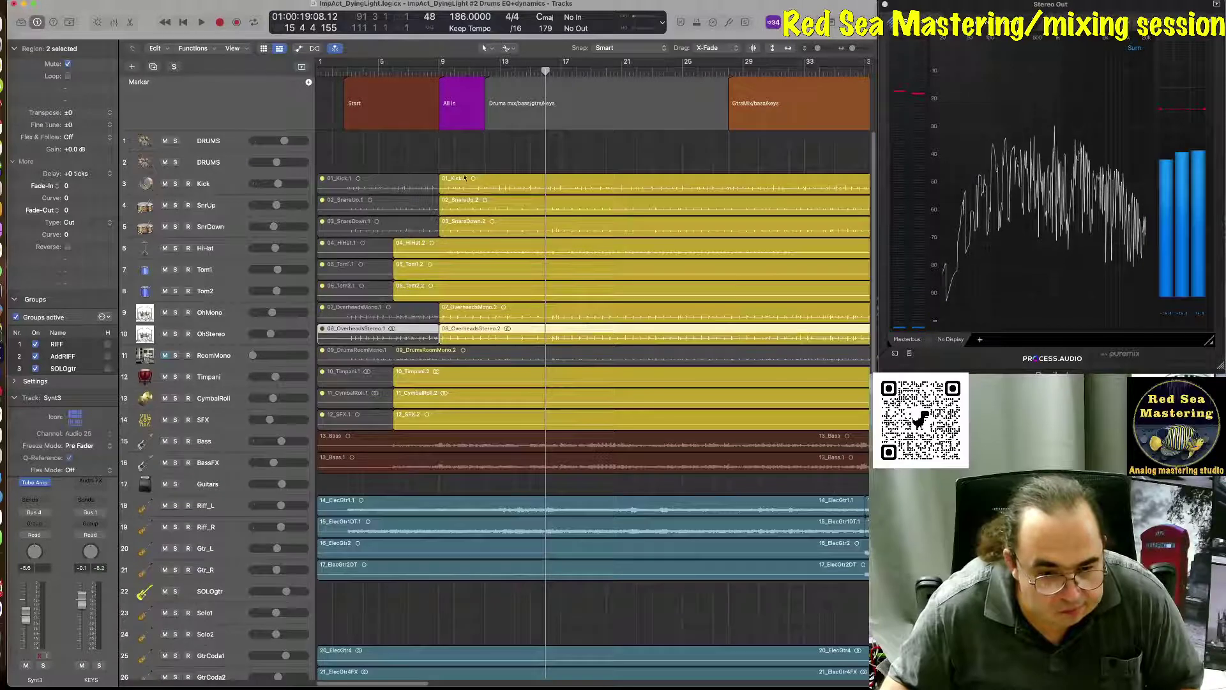
drag(432, 165, 393, 228)
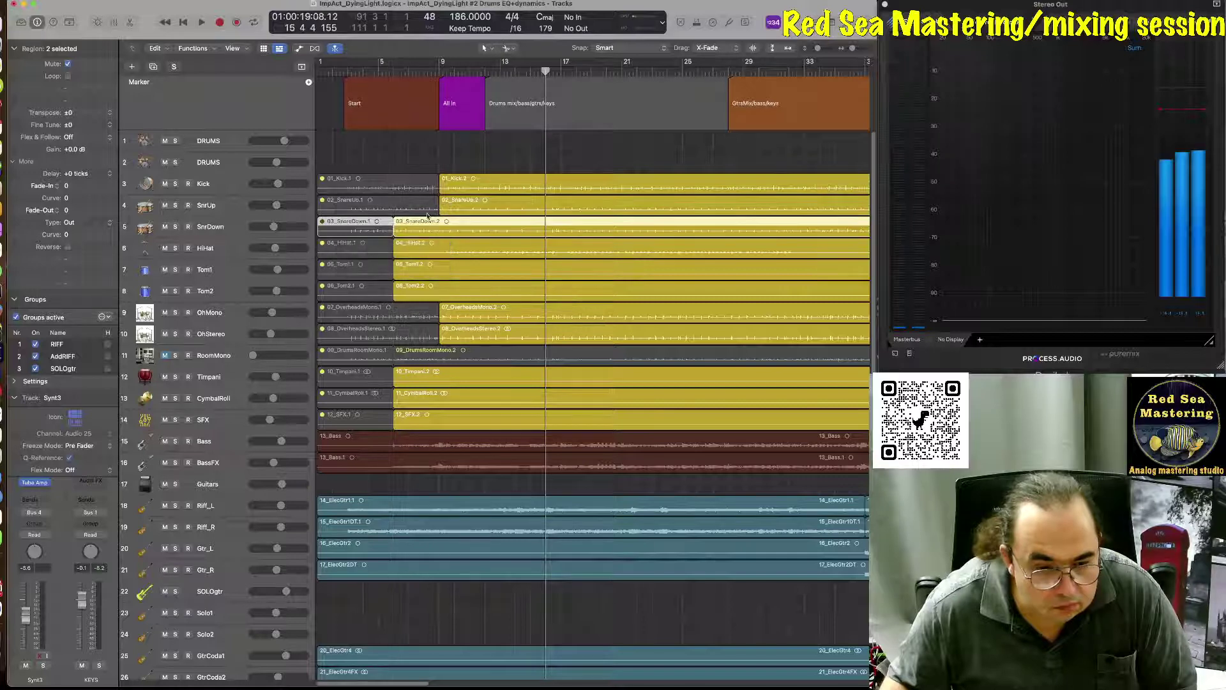
drag(440, 184, 394, 203)
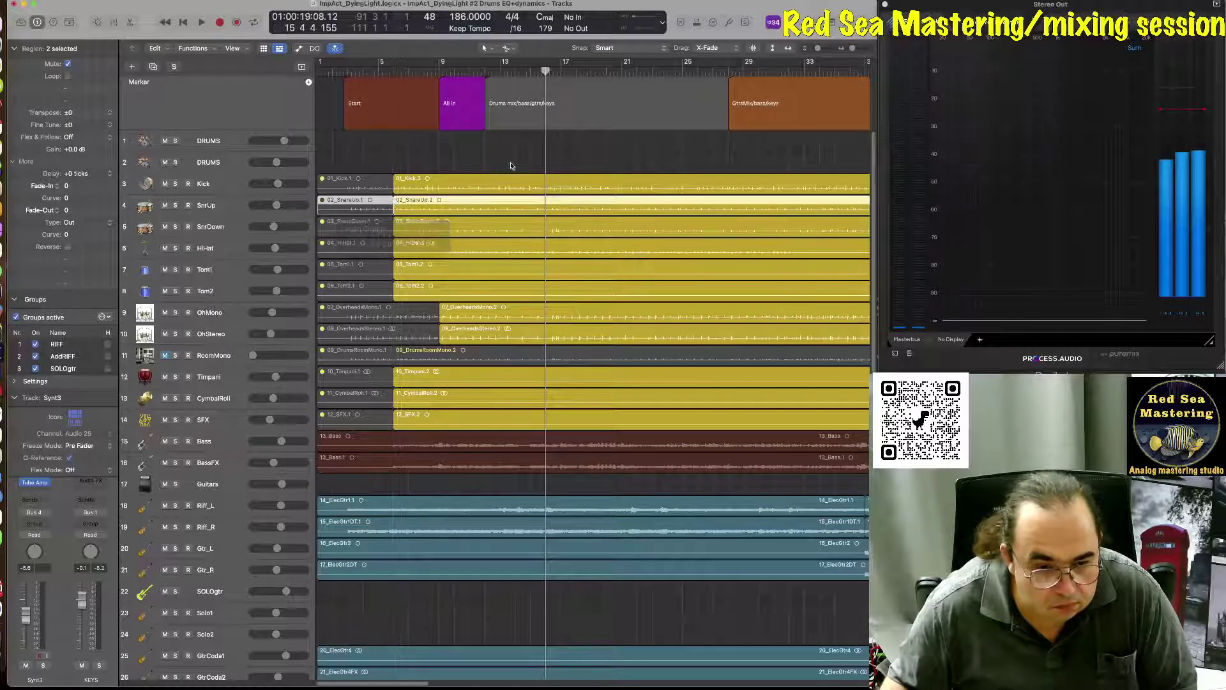
key(space)
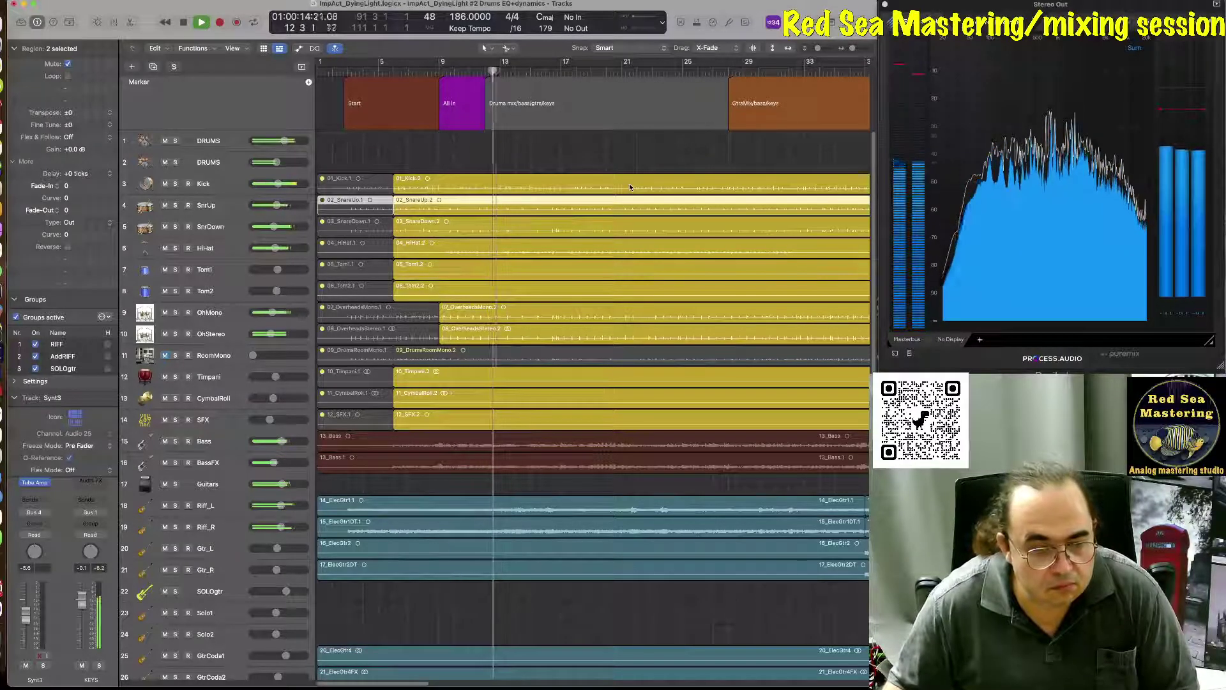
key(space)
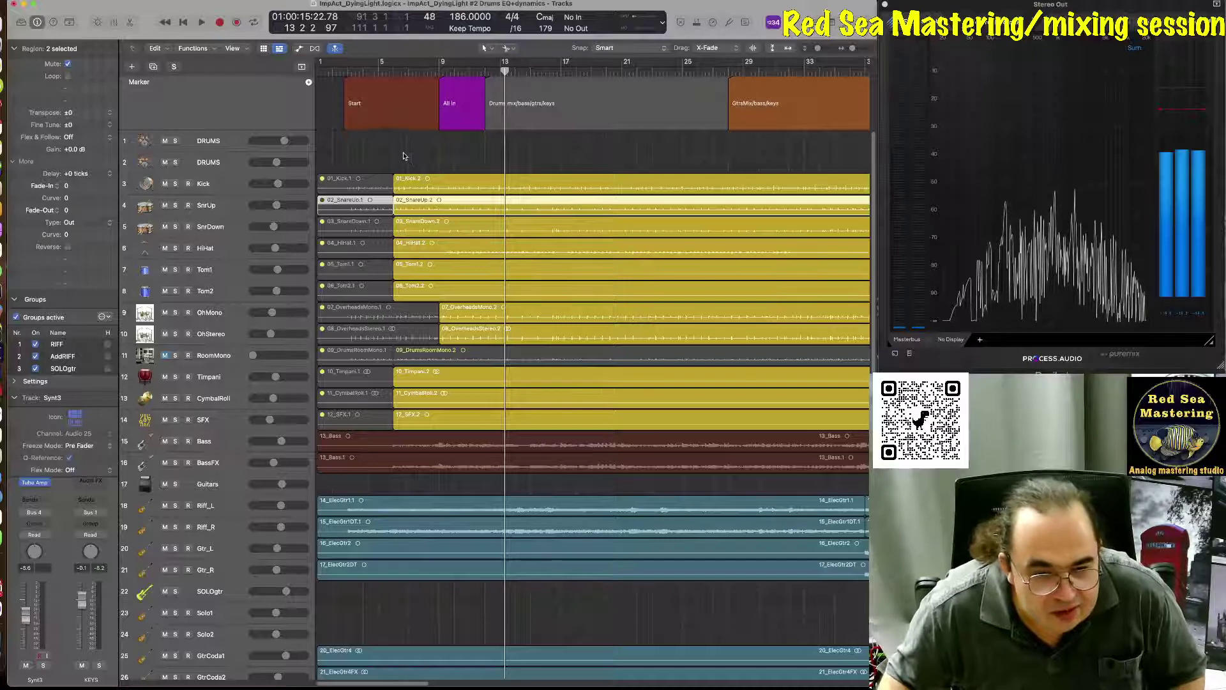
- Add a fade-in of 2092 to the active Kick, SnrUp and SnrDown regions with the Fade Tool
drag(411, 157, 419, 234)
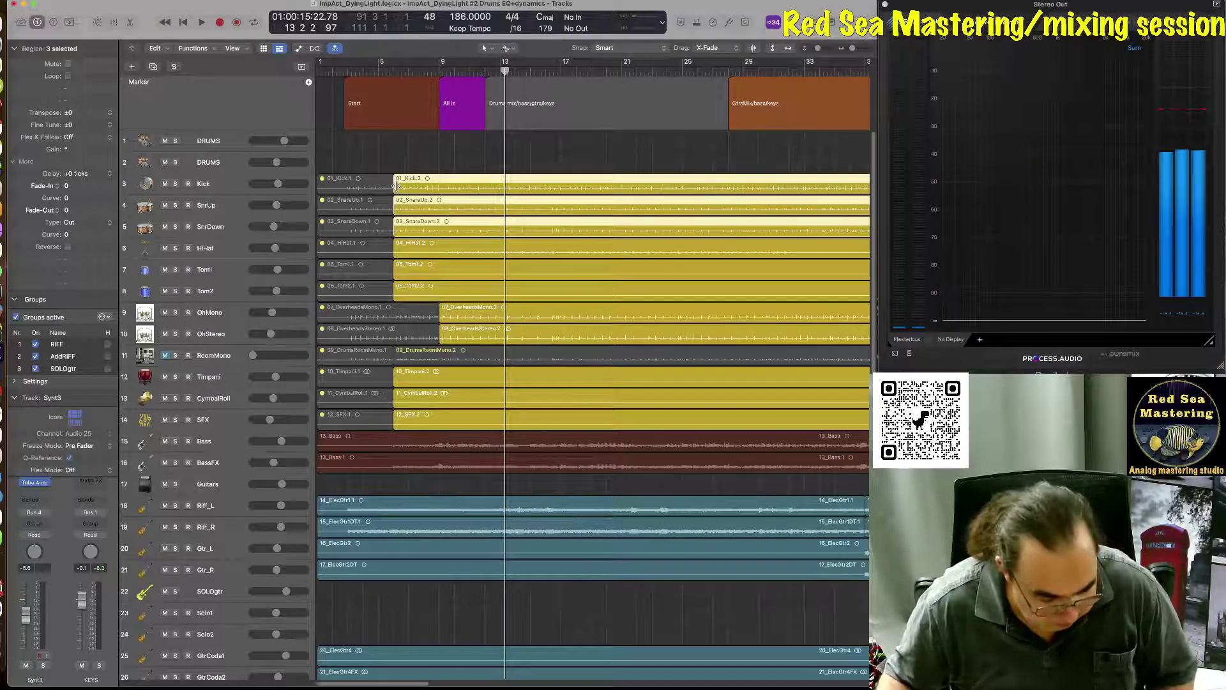
key(super+Down)
key(super+Down)
key(super+Down)
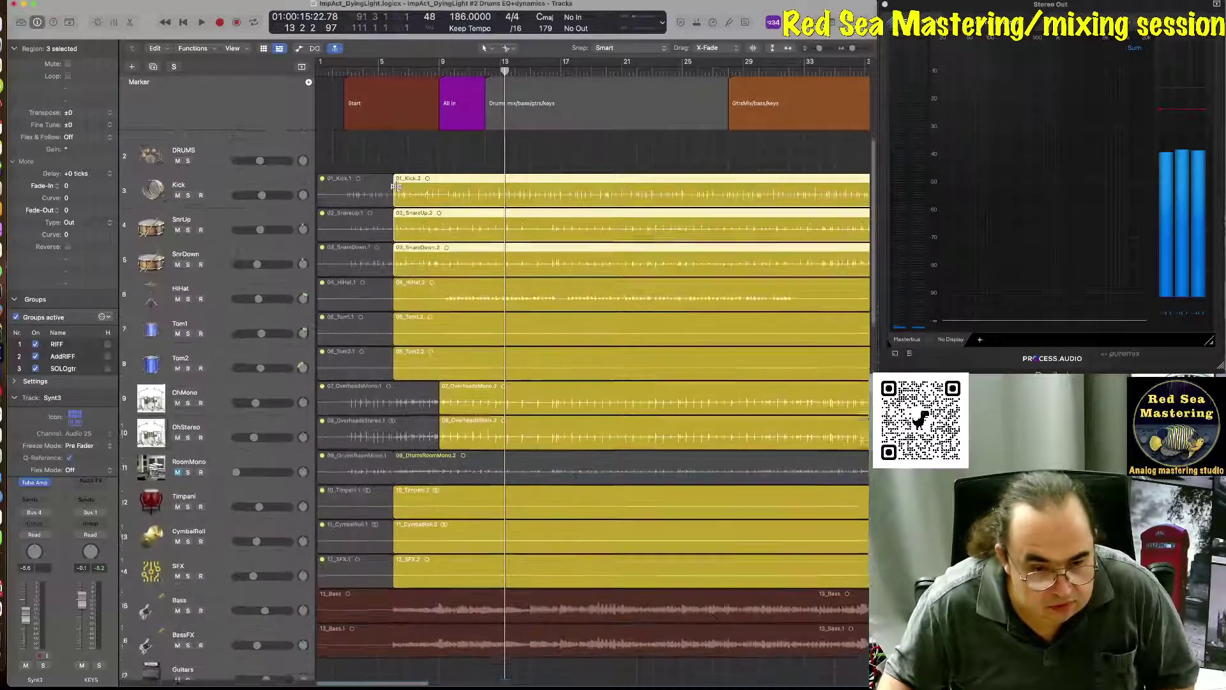
key(super+Down)
key(super+Down)
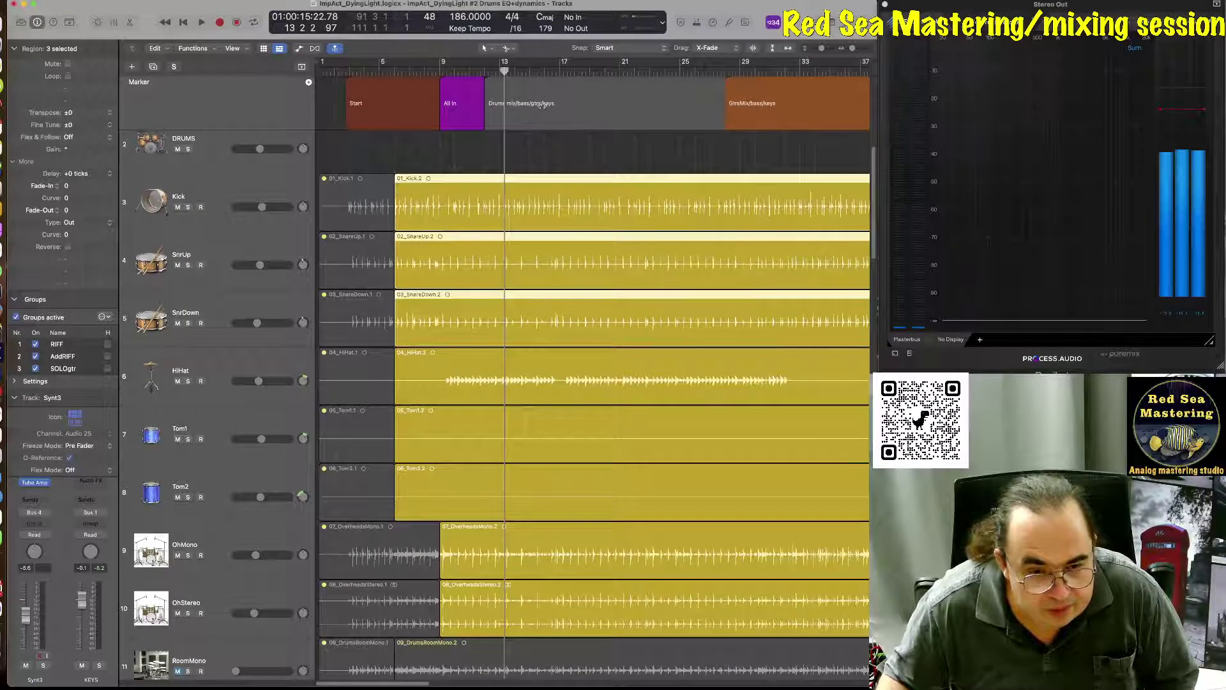
click(515, 50)
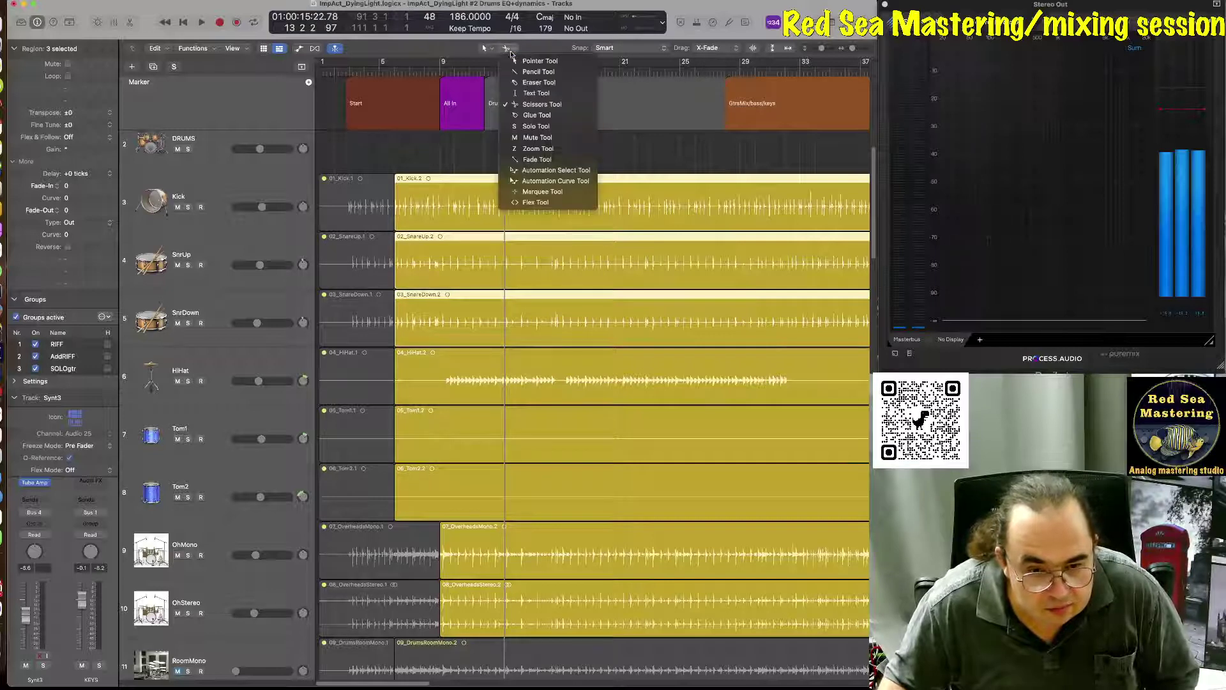
click(535, 160)
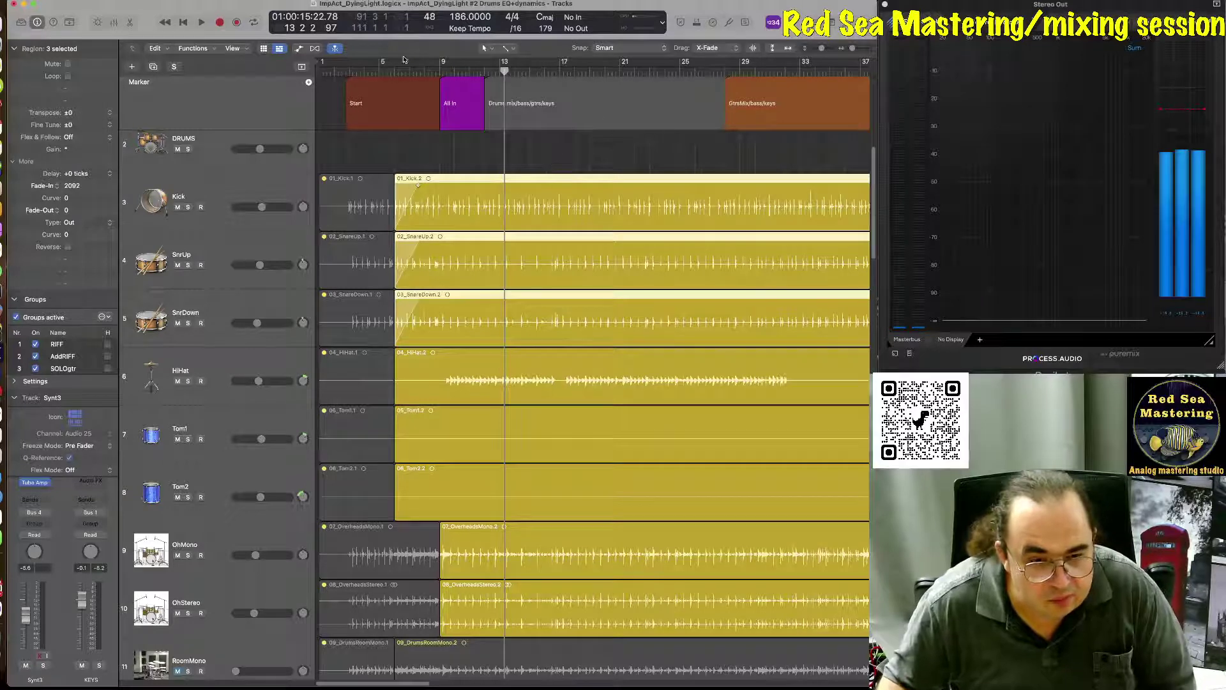
- Lengthen the fade-ins on the Kick, SnrUp and SnrDown regions to 3850, set their curve to -18 and audition the intro
click(349, 72)
key(space)
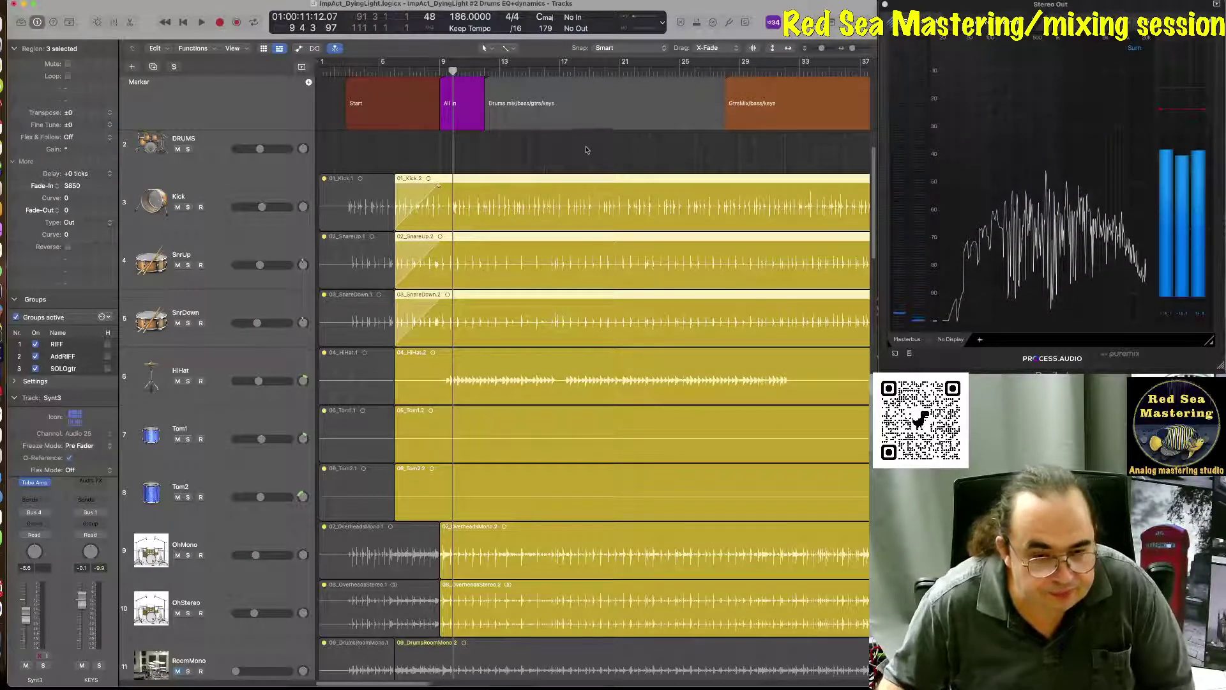
key(space)
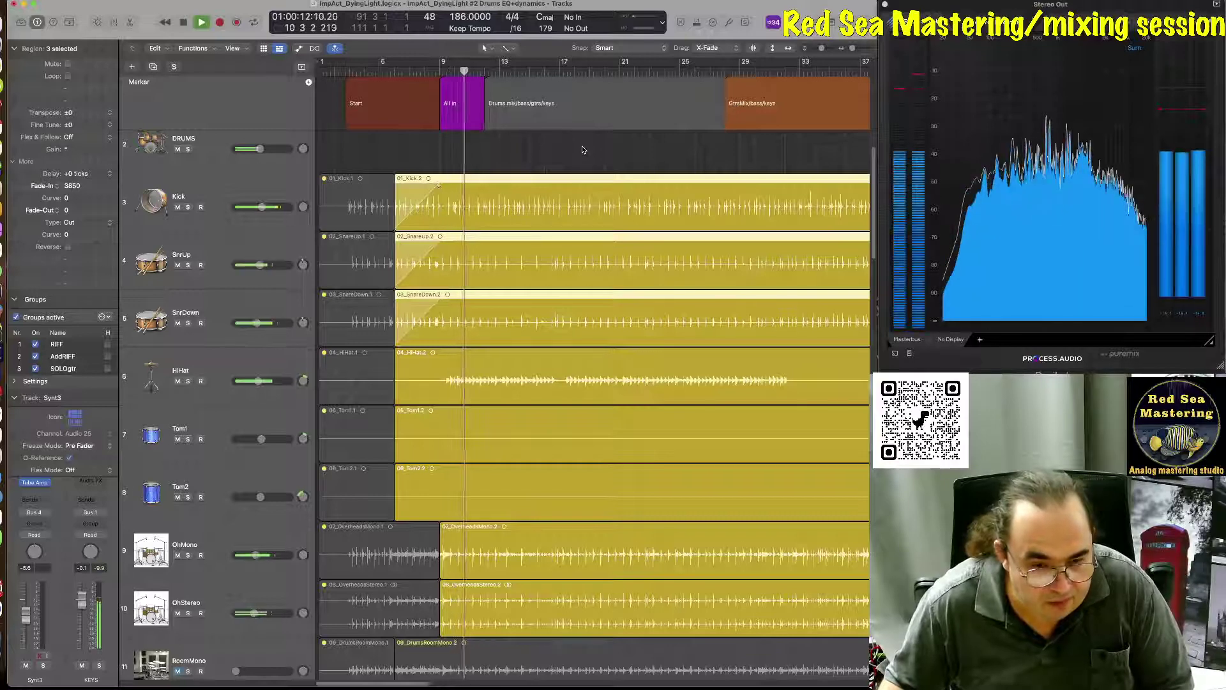
click(385, 72)
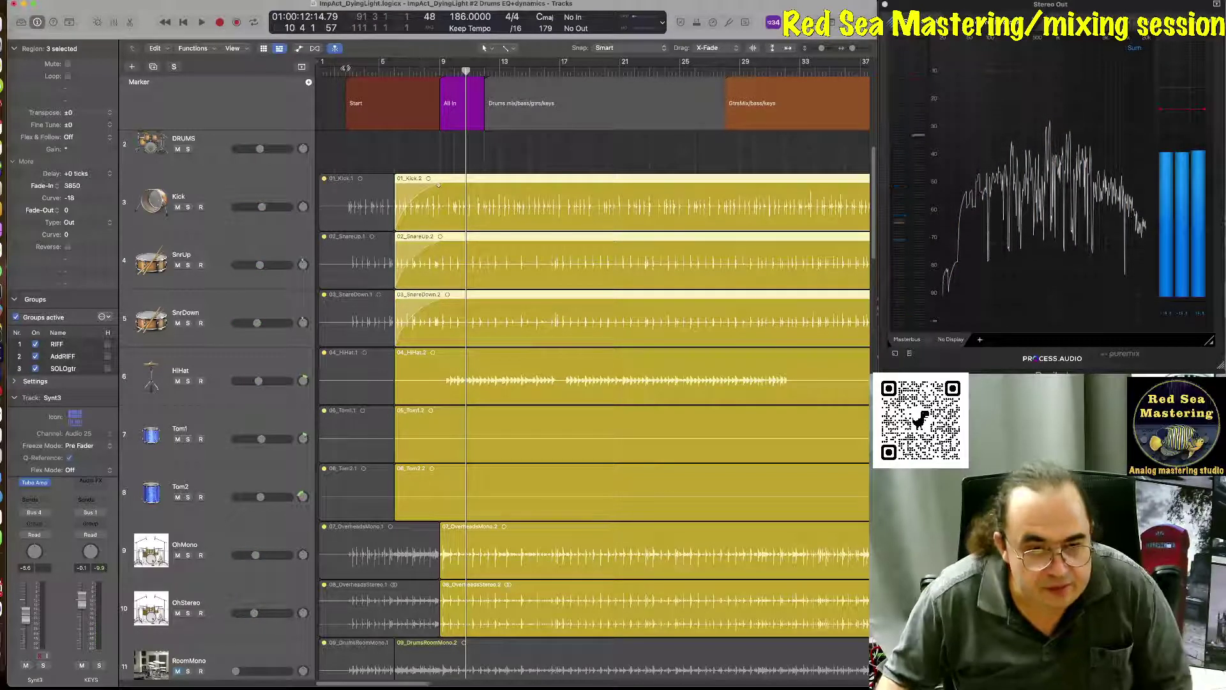
key(space)
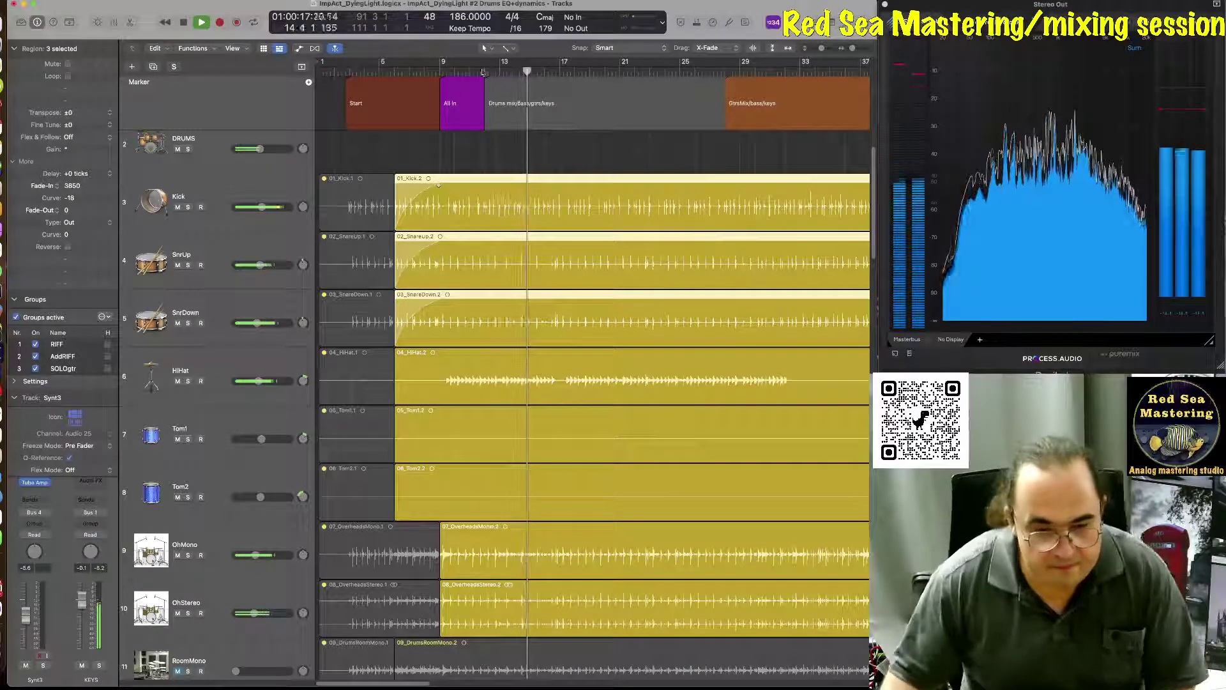
- Audition the song past the intro, through the SoloGtrMix, Dr FXmix and Key3 sections, and stop playback
scroll(627, 351, down, 3)
scroll(627, 351, right, 3)
key(super+Up)
key(super+Up)
key(super+Up)
key(super+Up)
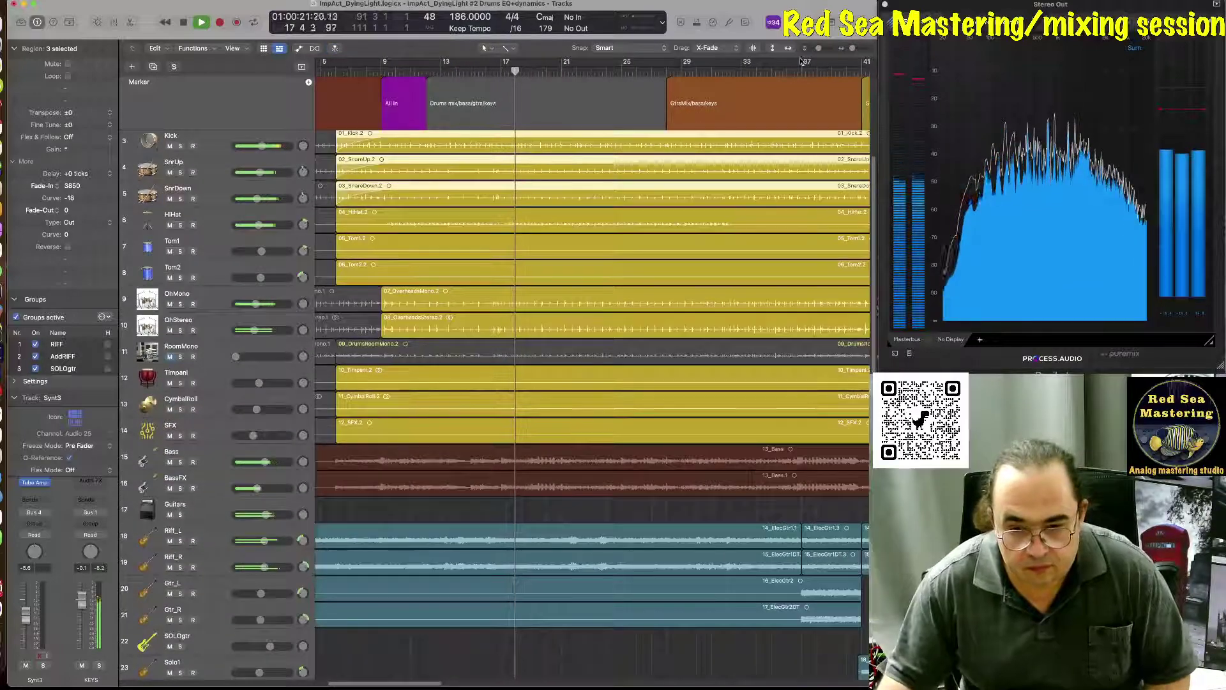
key(z)
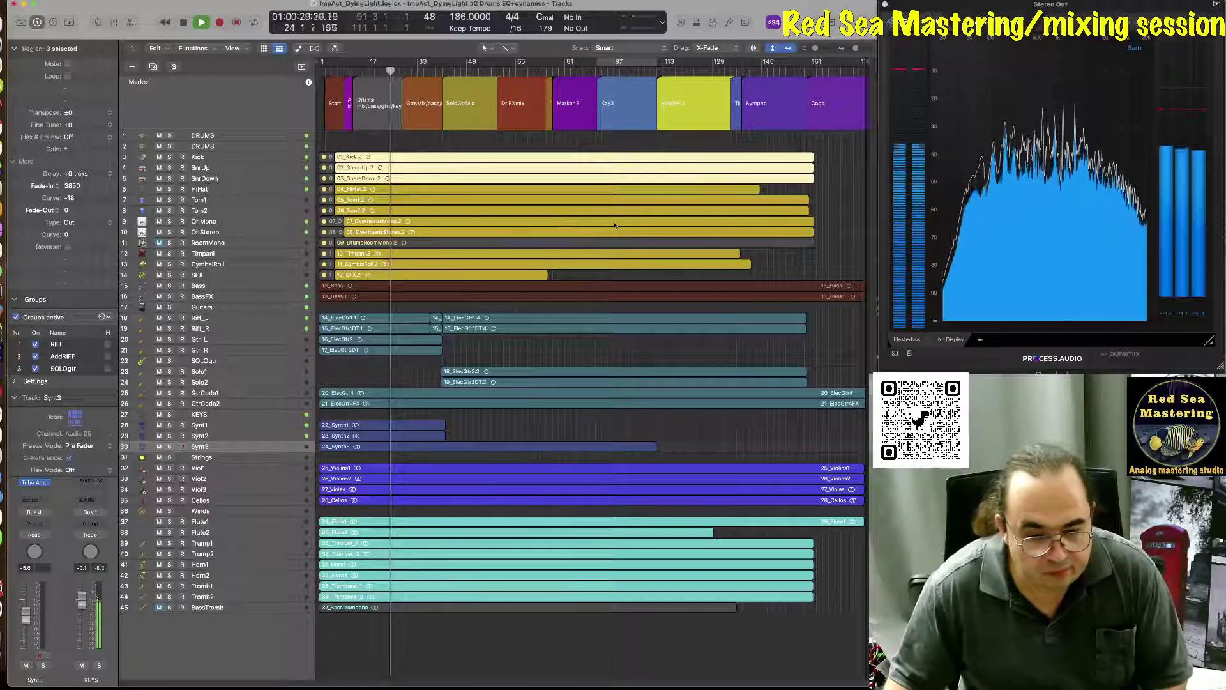
click(469, 73)
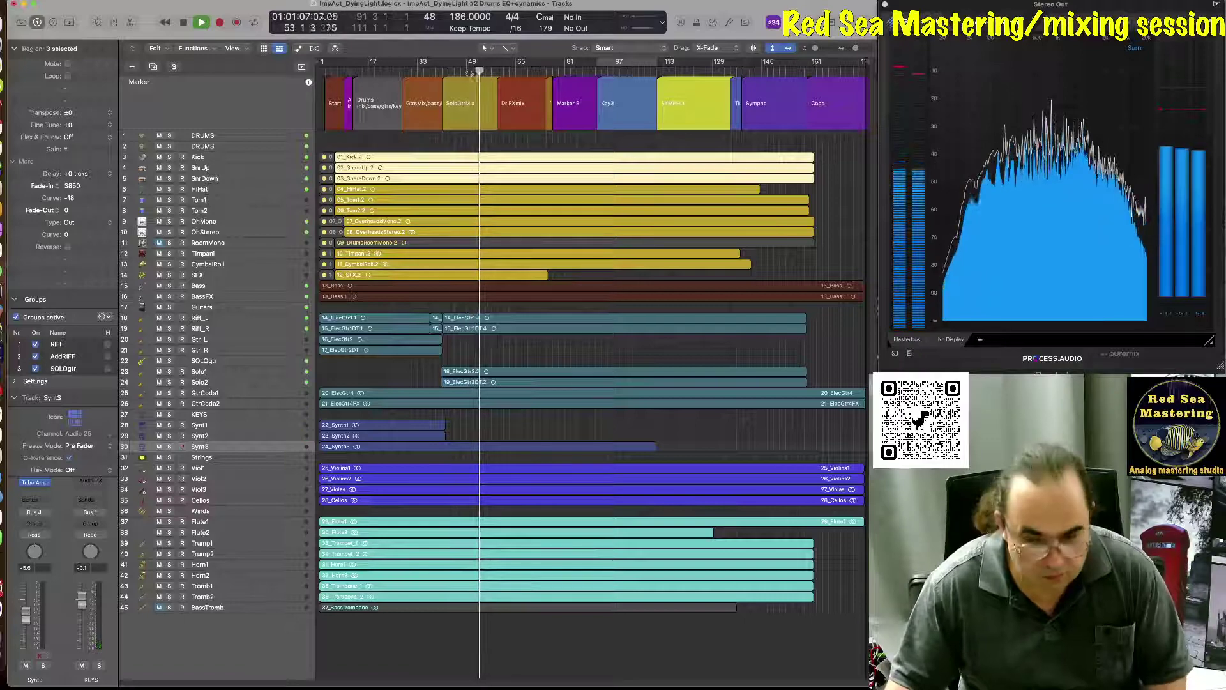
key(super+Down)
key(super+Down)
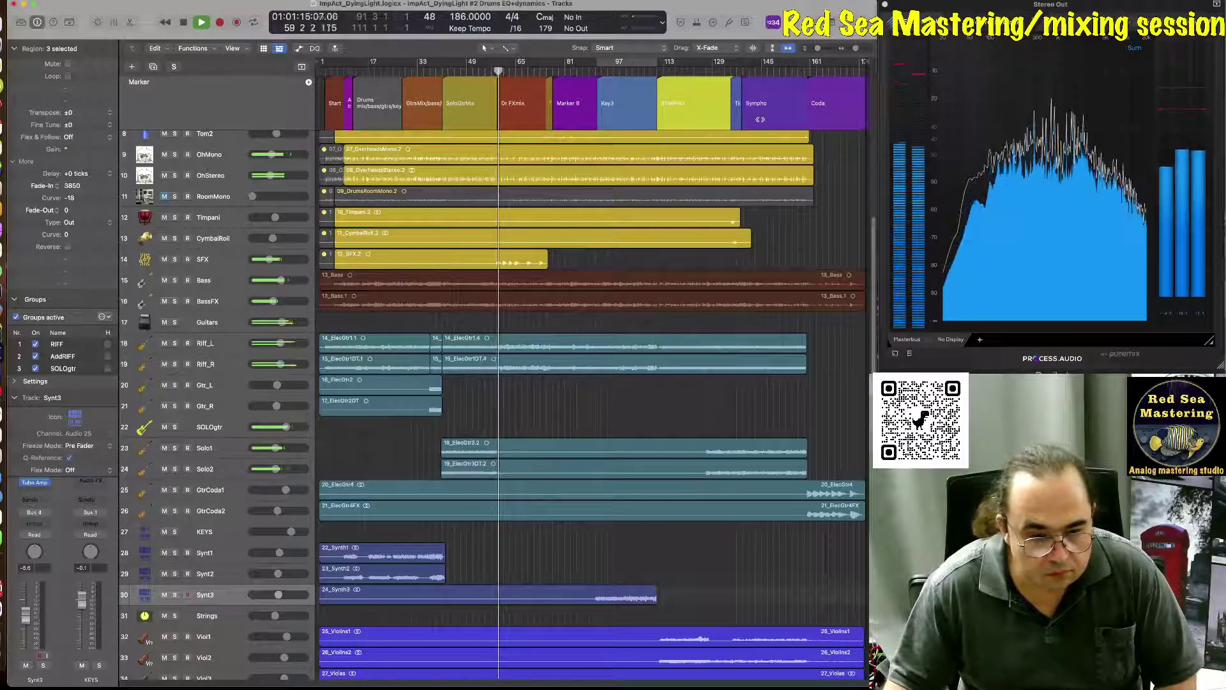
click(578, 71)
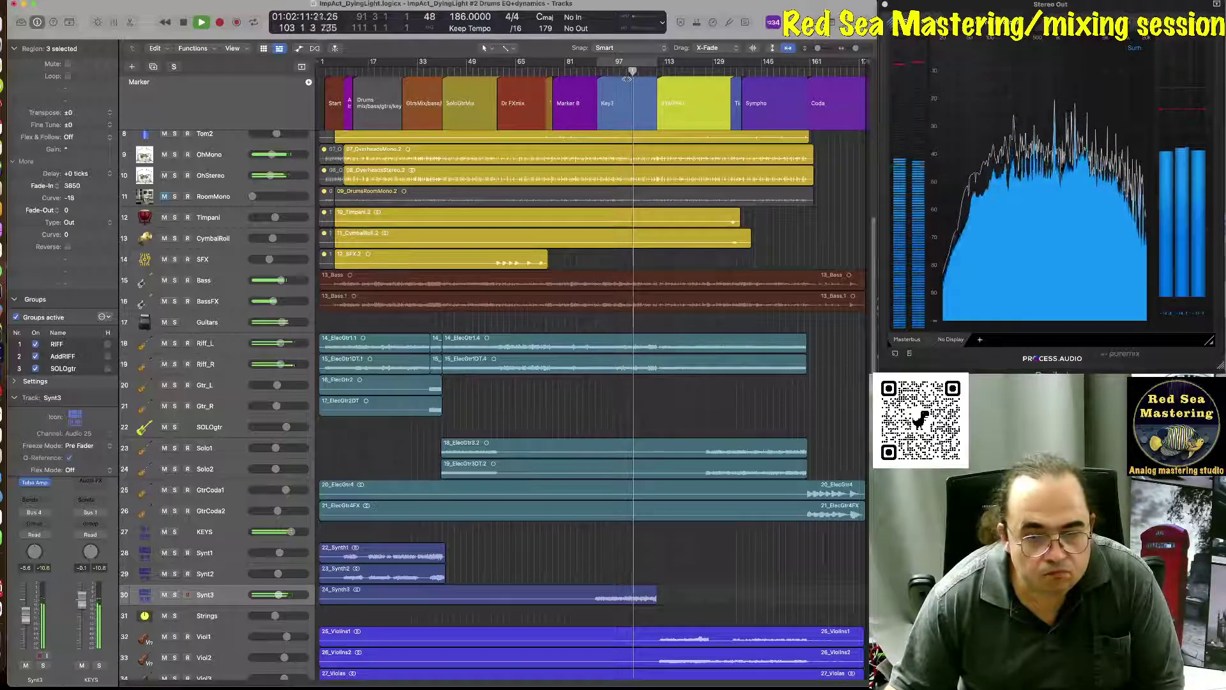
key(space)
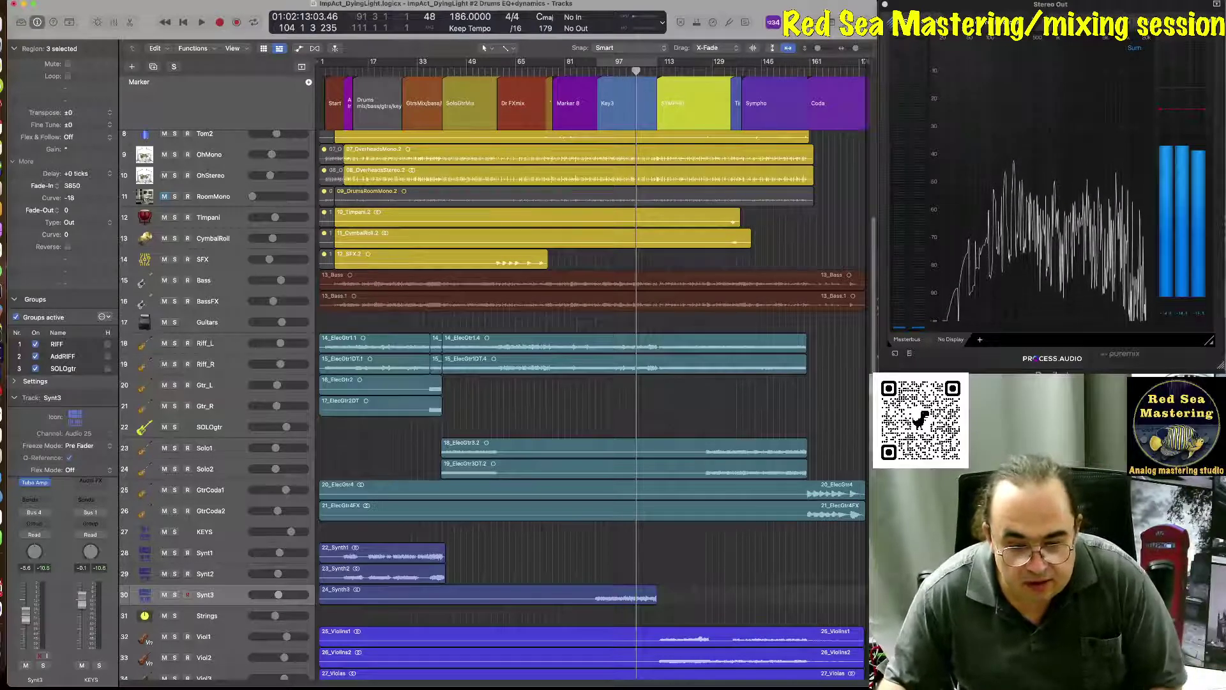
- Set the cycle range to the SYMPHO marker, bars 111 to 135, mute the Winds track and play the section
scroll(746, 155, down, 8)
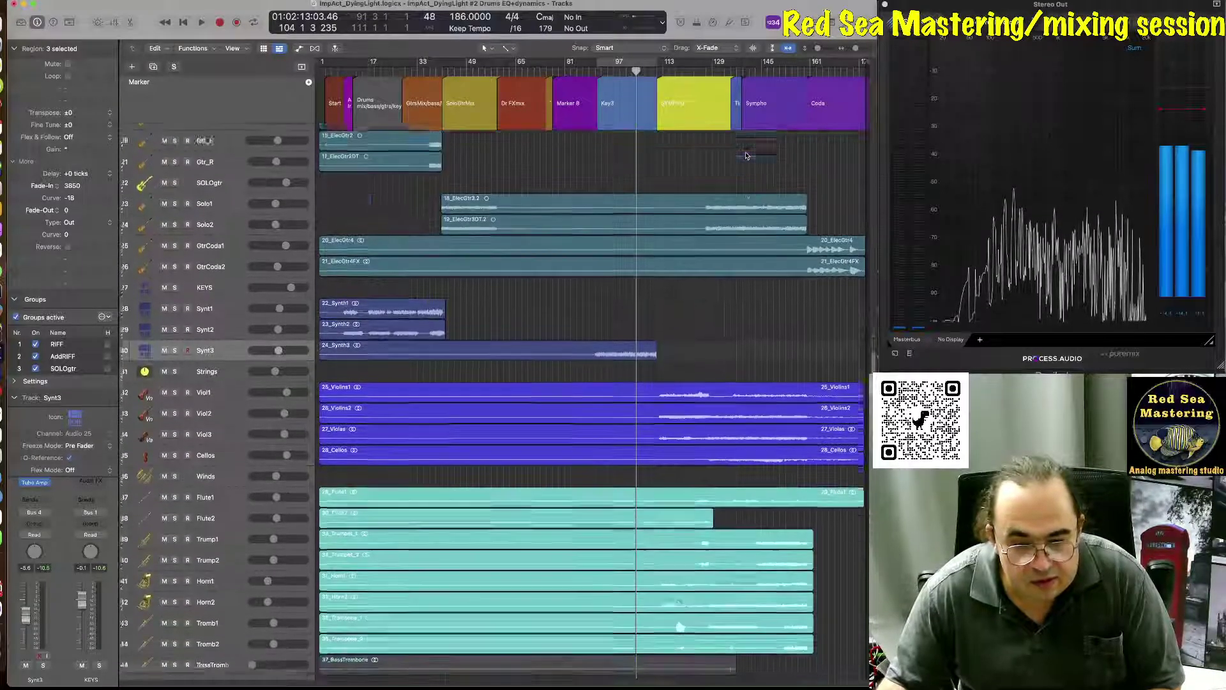
scroll(746, 156, down, 2)
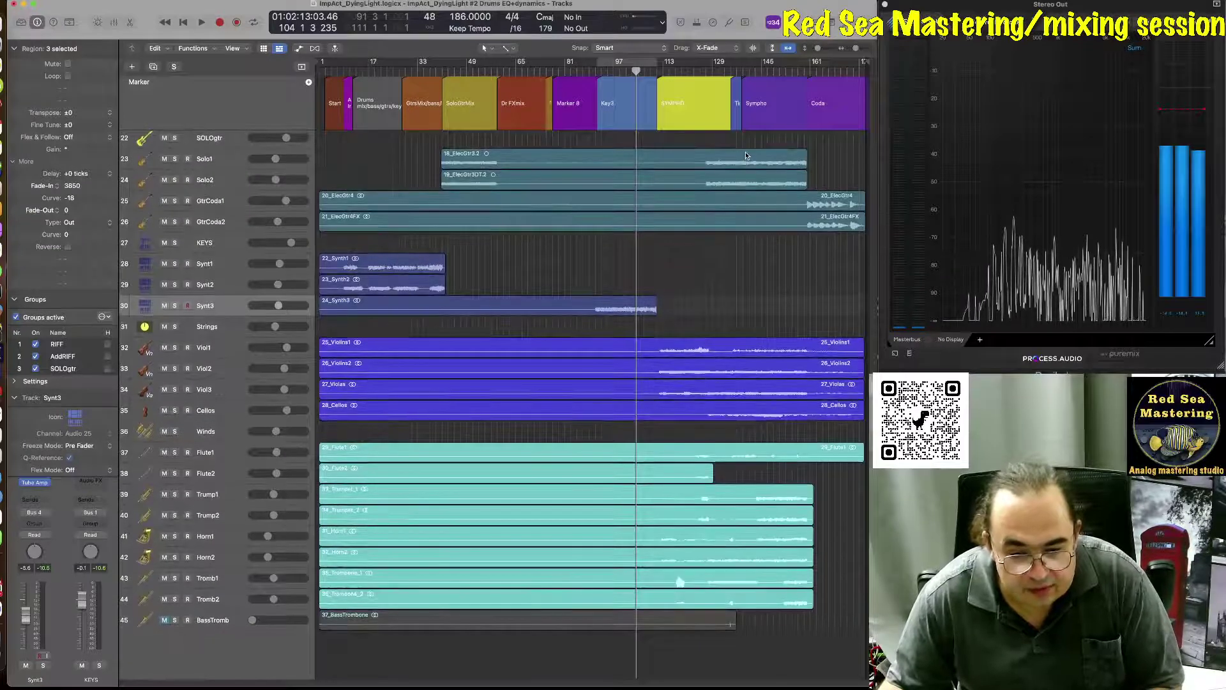
click(683, 64)
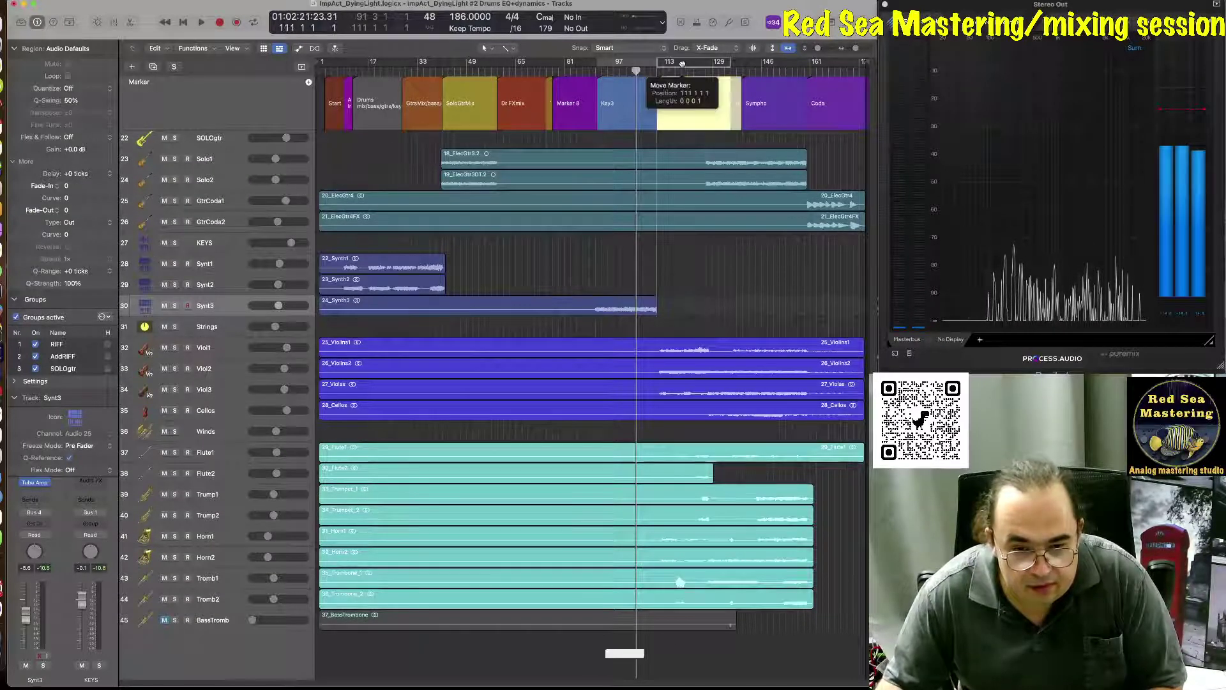
drag(683, 63, 691, 72)
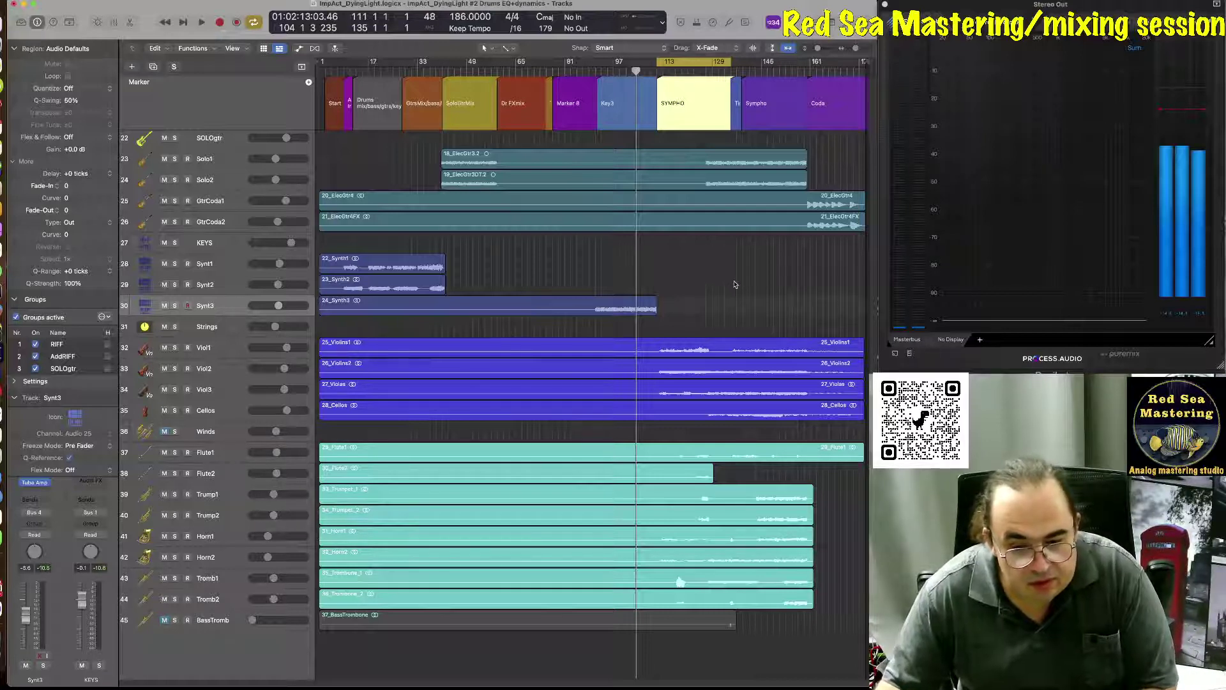
key(space)
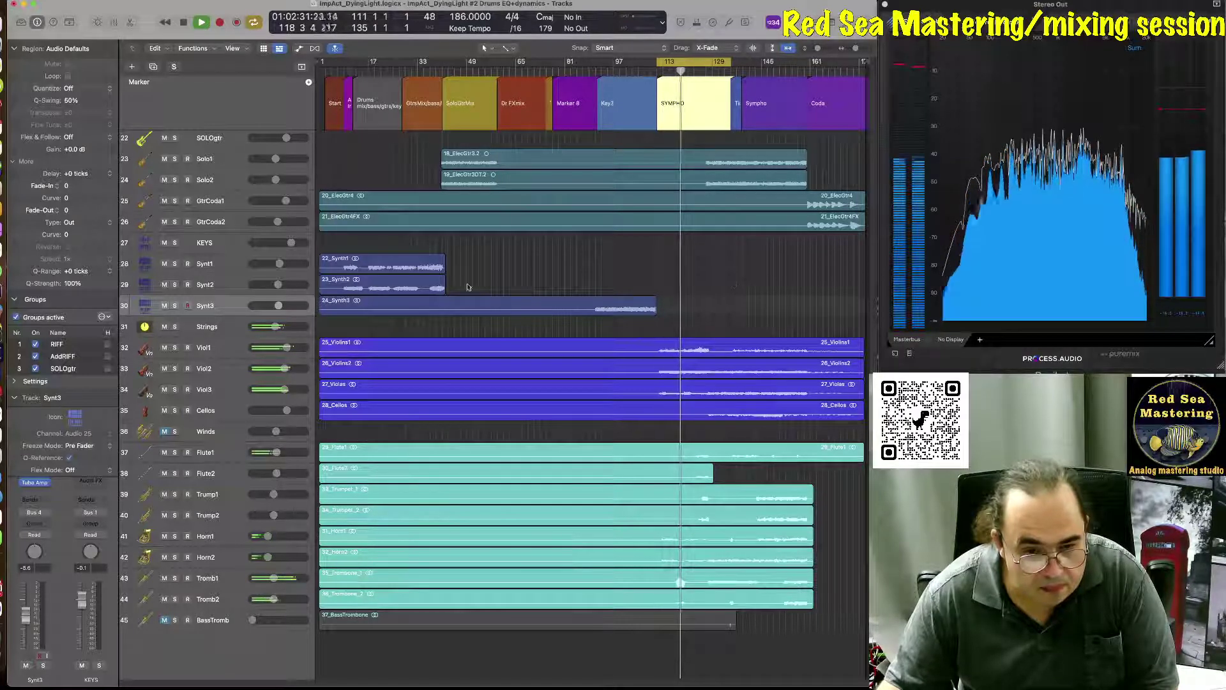
- Lower the OhMono track's volume while the SYMPHO section plays
scroll(418, 287, up, 12)
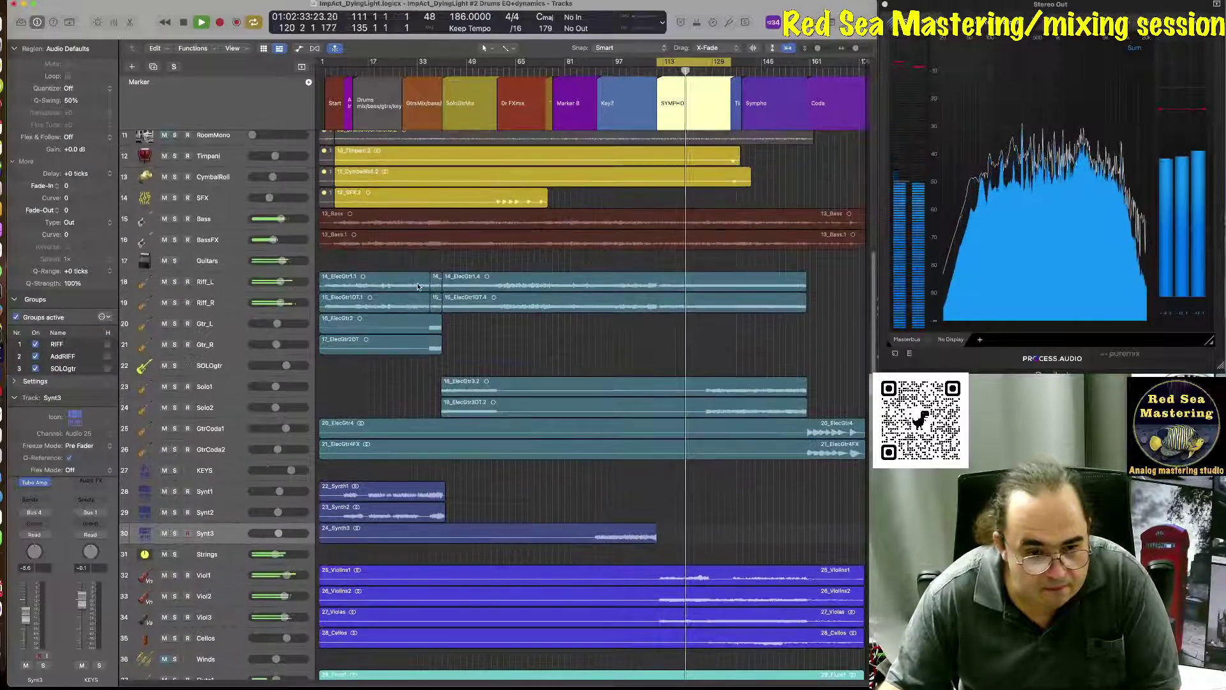
scroll(417, 282, up, 3)
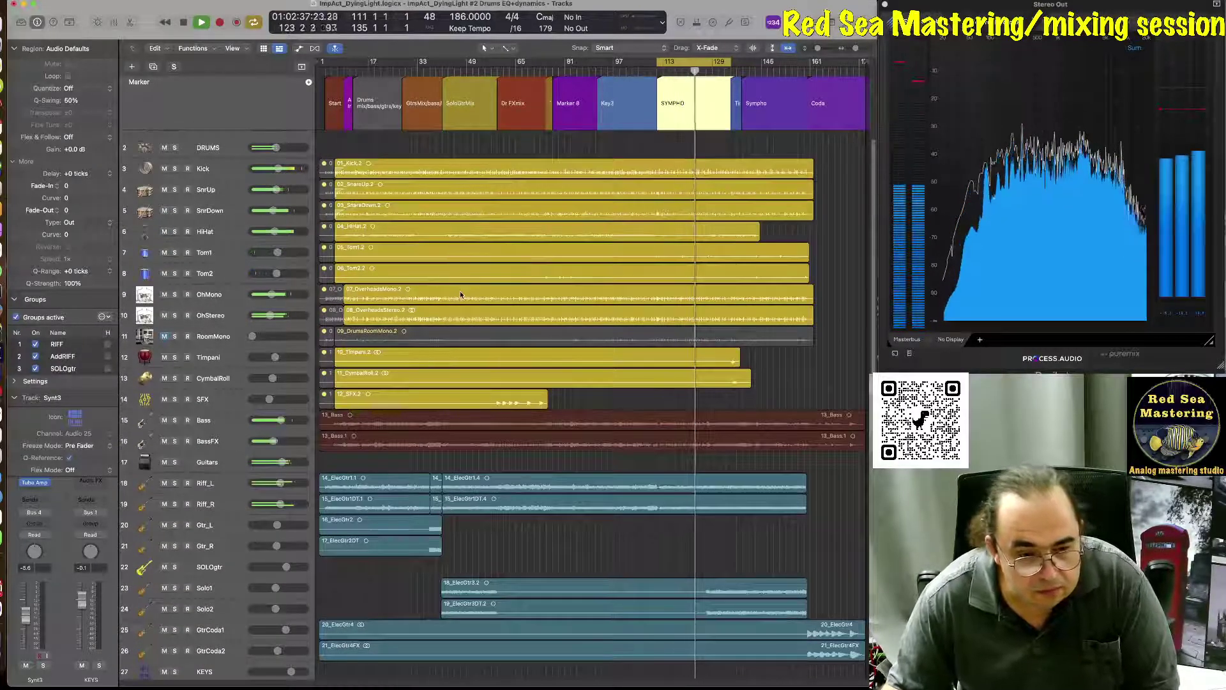
mouse_move(273, 295)
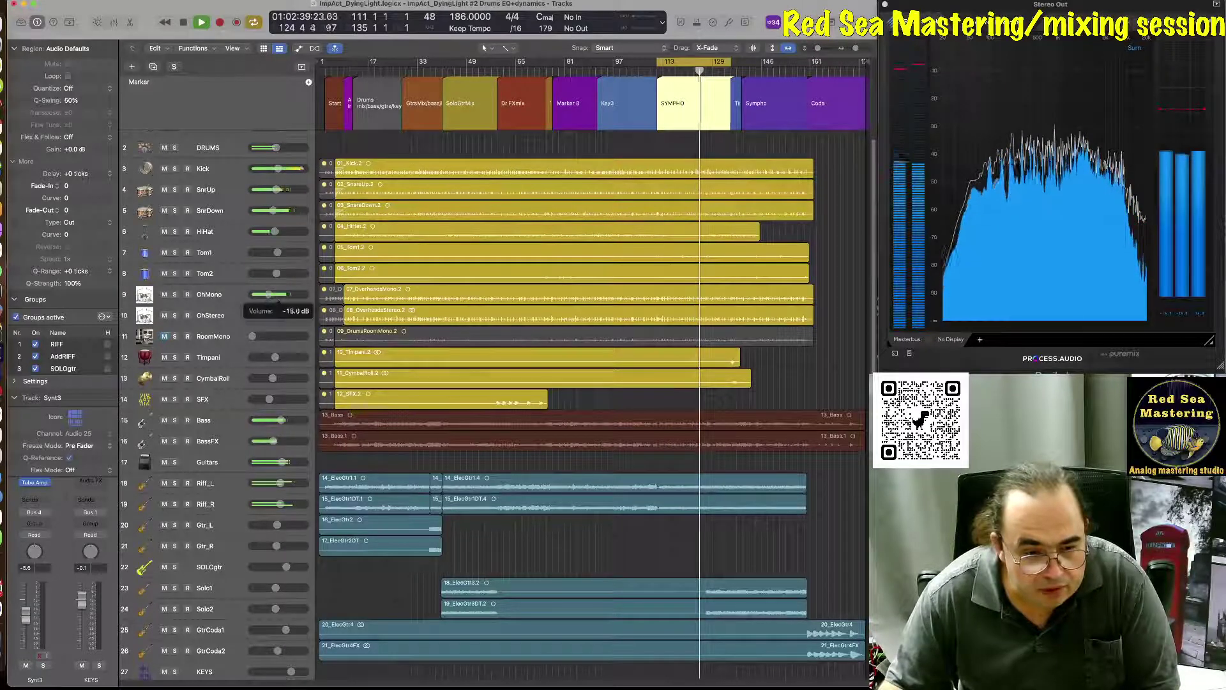
- In the OhStereo track's Channel EQ, cut 4720 Hz by 6.7 dB and raise the high shelf's frequency to about 5.7 kHz
click(210, 316)
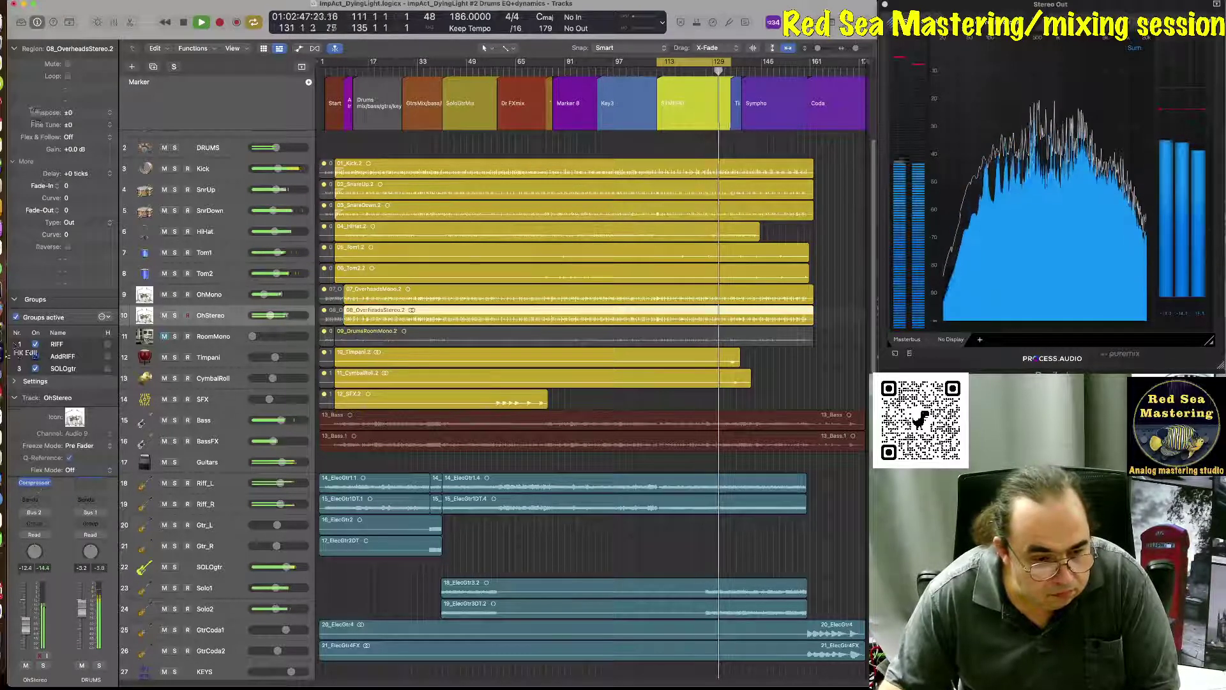
click(15, 398)
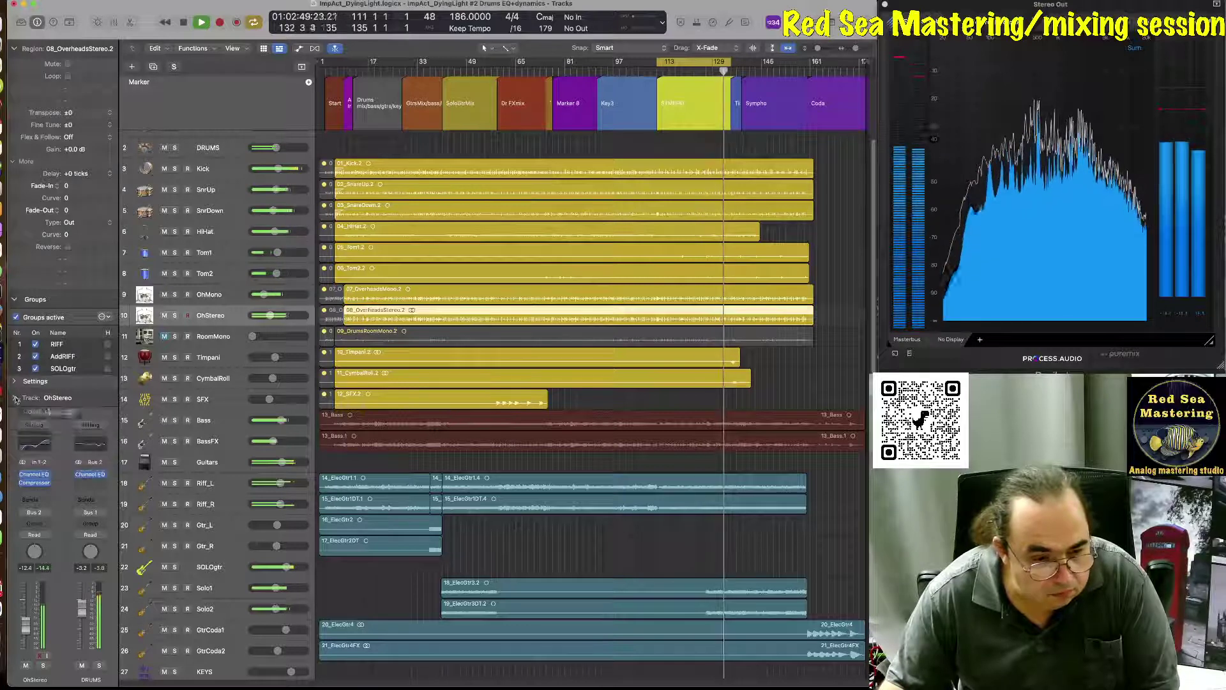
click(14, 299)
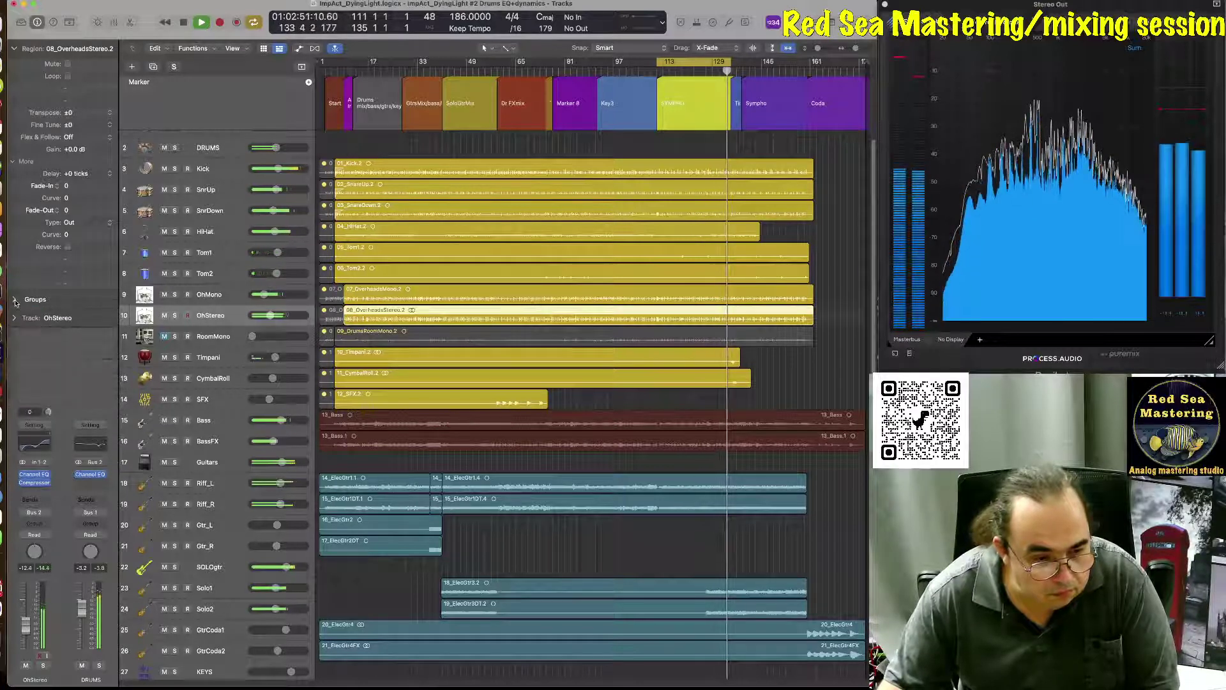
click(35, 445)
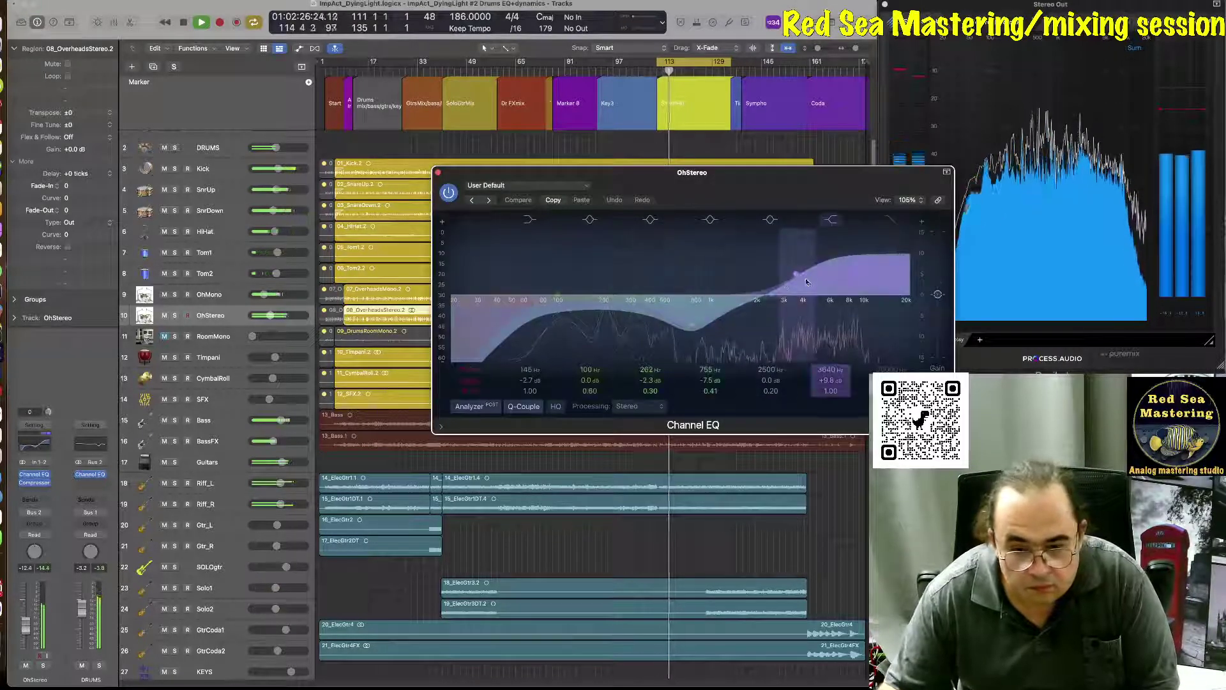
drag(798, 271, 814, 337)
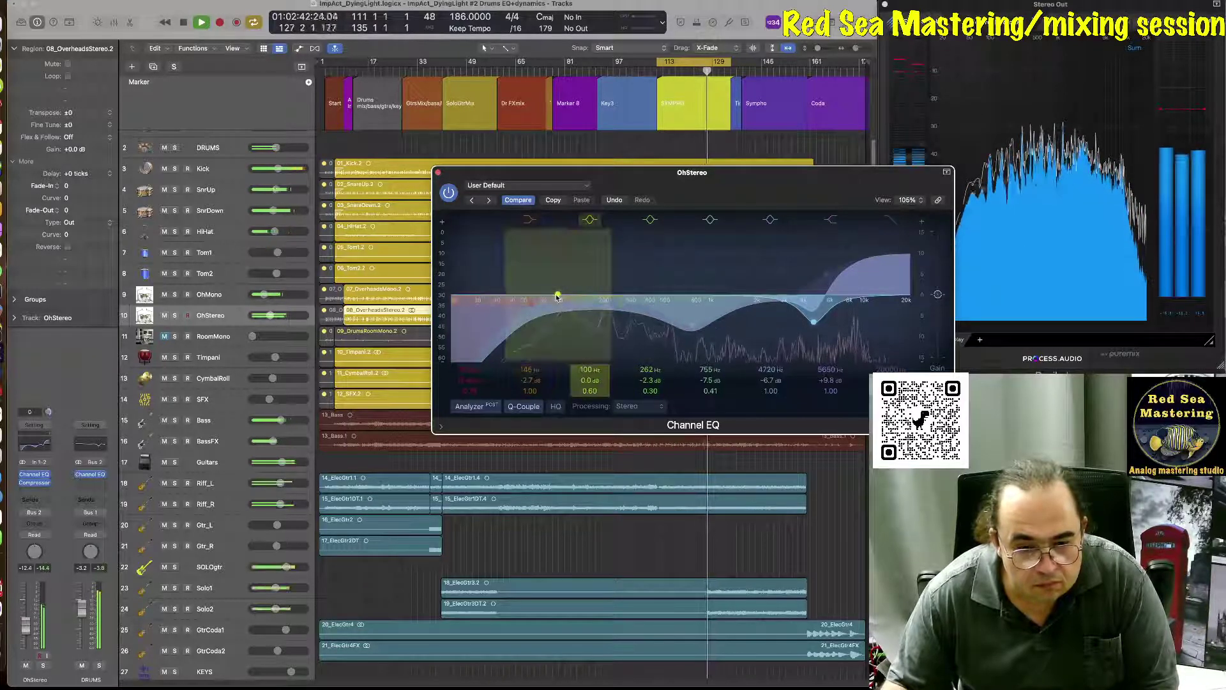
key(super+w)
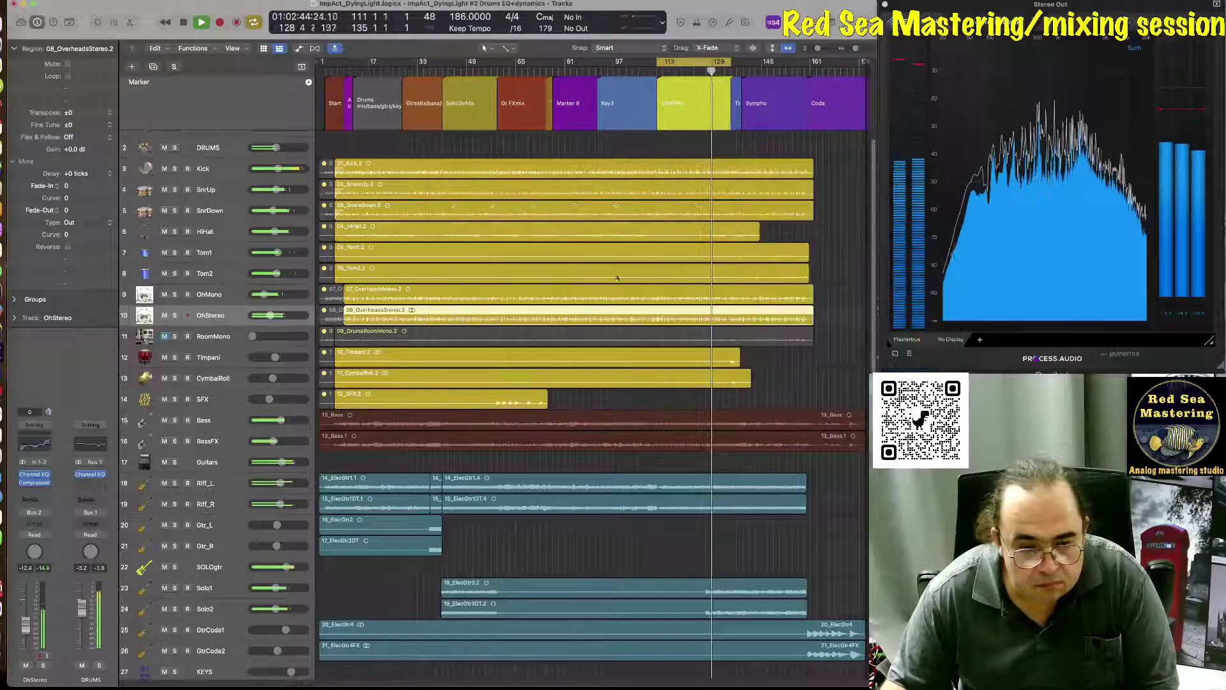
scroll(635, 300, down, 8)
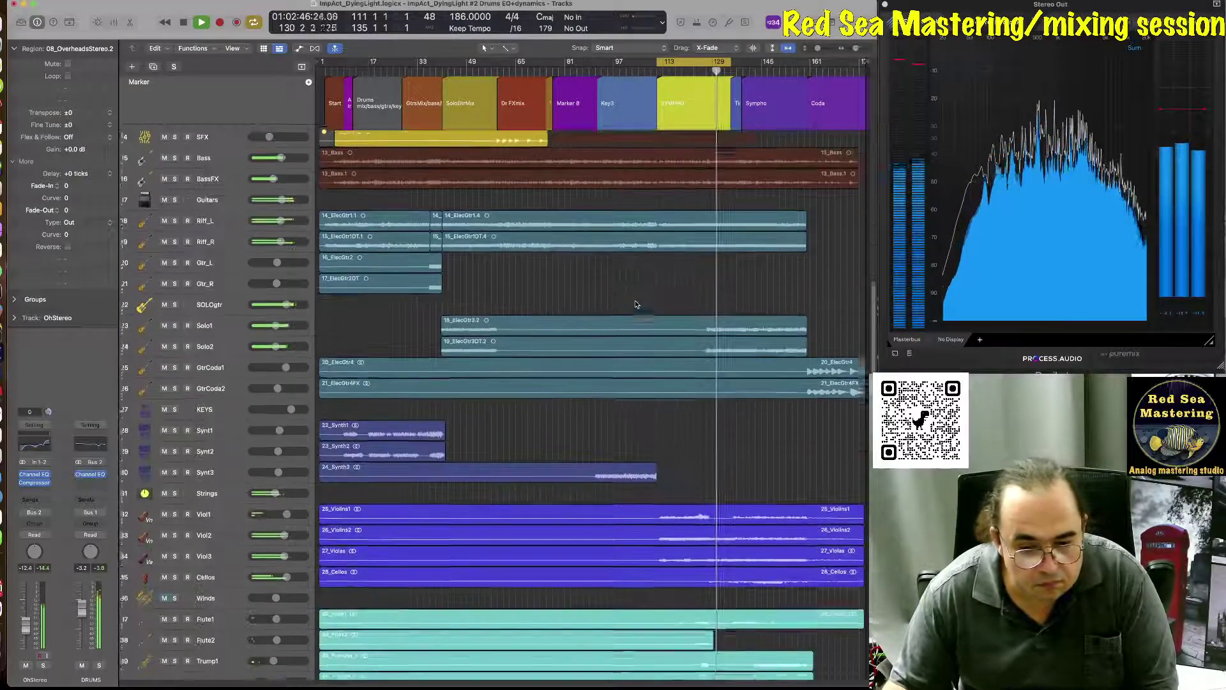
- Stop playback of the SYMPHO section and show the mixer beneath the tracks
scroll(635, 305, down, 5)
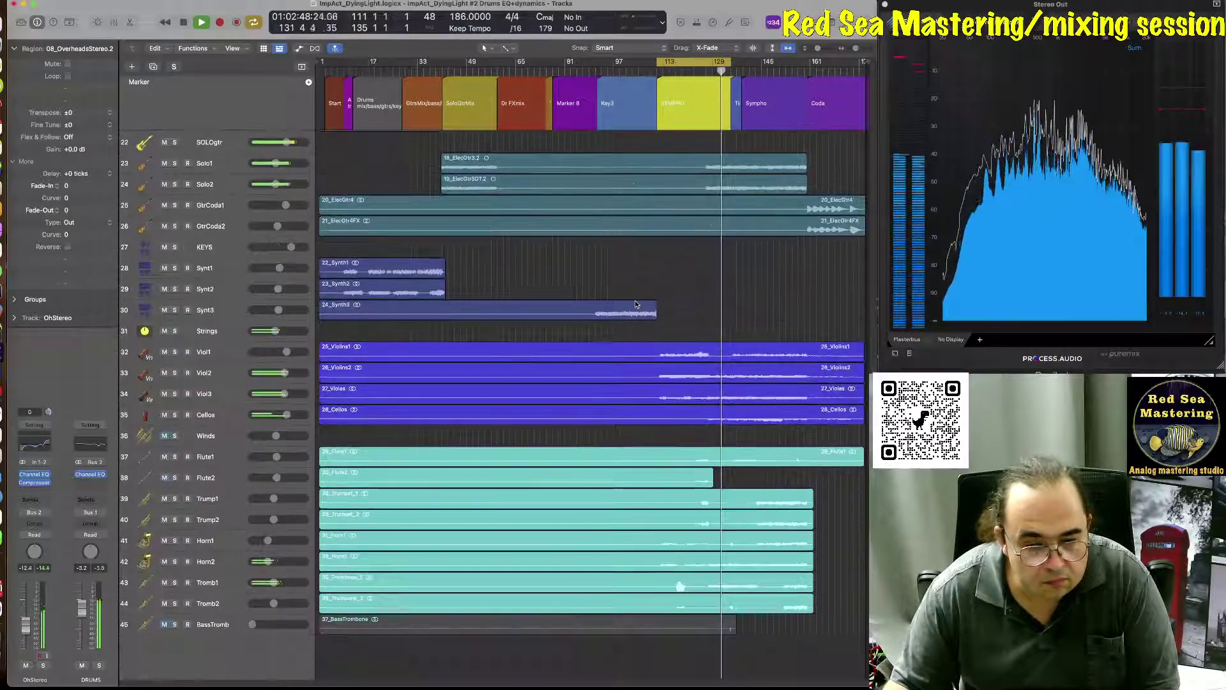
scroll(635, 305, up, 3)
key(space)
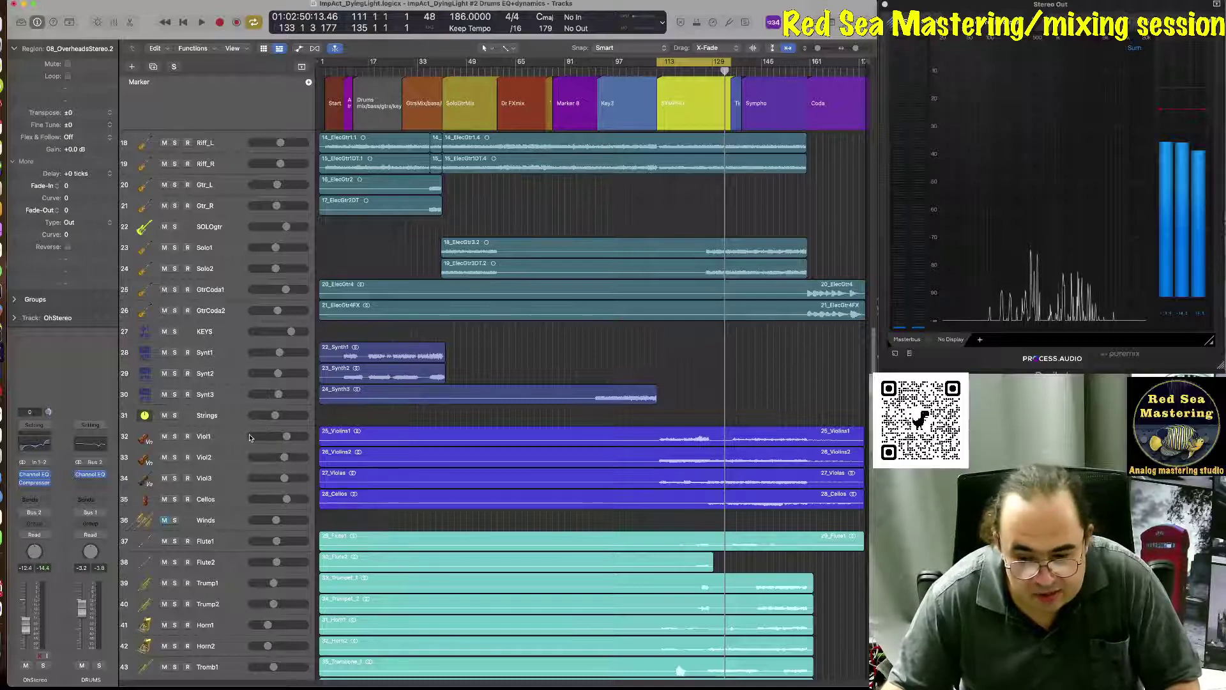
scroll(249, 437, down, 4)
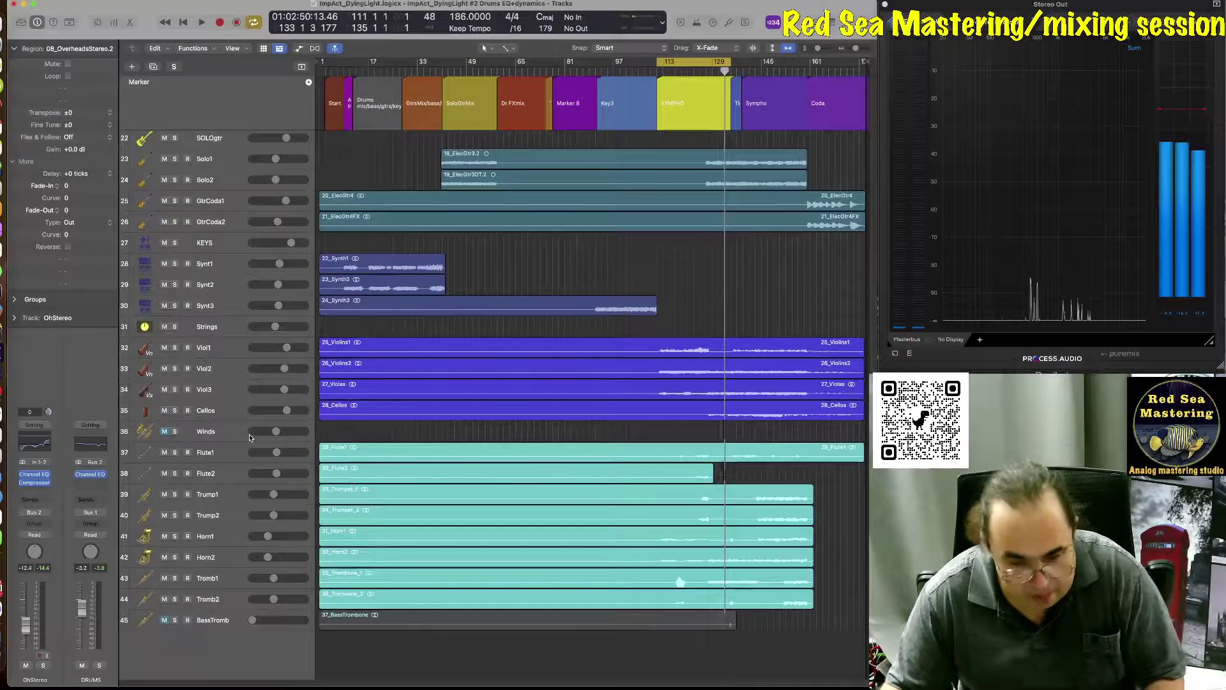
key(x)
- Examine the Viol1, Viol2, Viol3 and Cellos waveforms from the SYMPHO marker to the Coda, and find the Strings channel strips in the mixer
scroll(260, 251, down, 6)
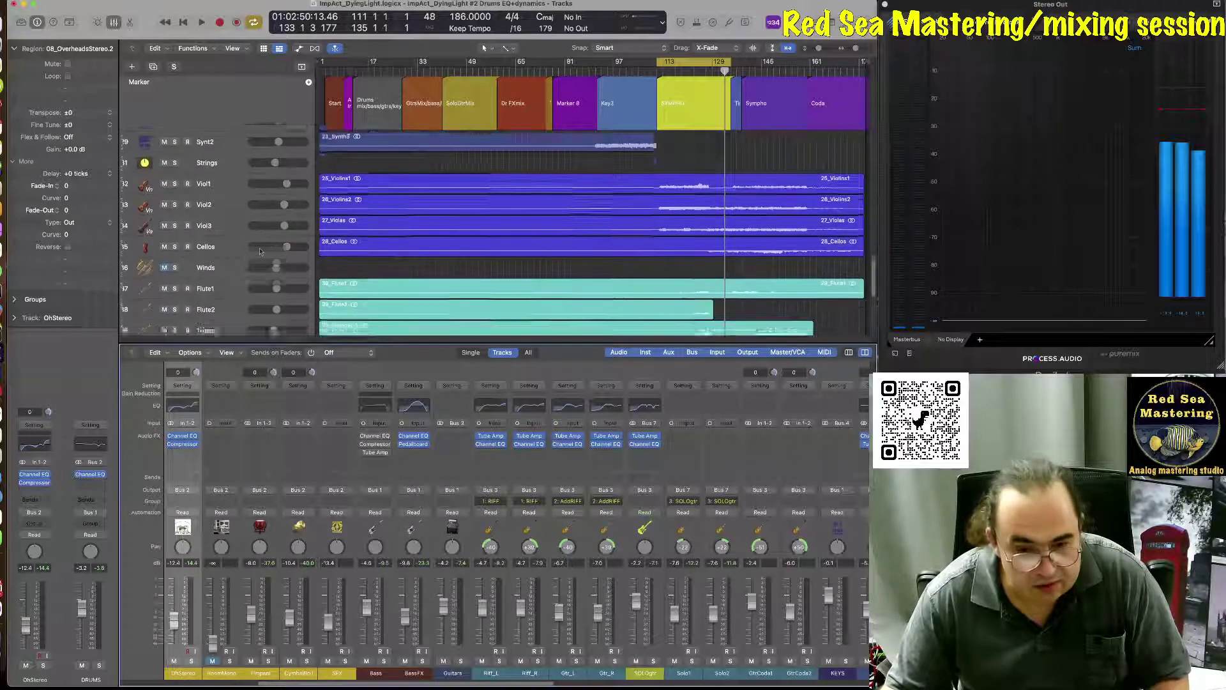
scroll(260, 251, down, 3)
scroll(260, 251, up, 3)
key(super+Down)
key(super+Down)
key(super+Down)
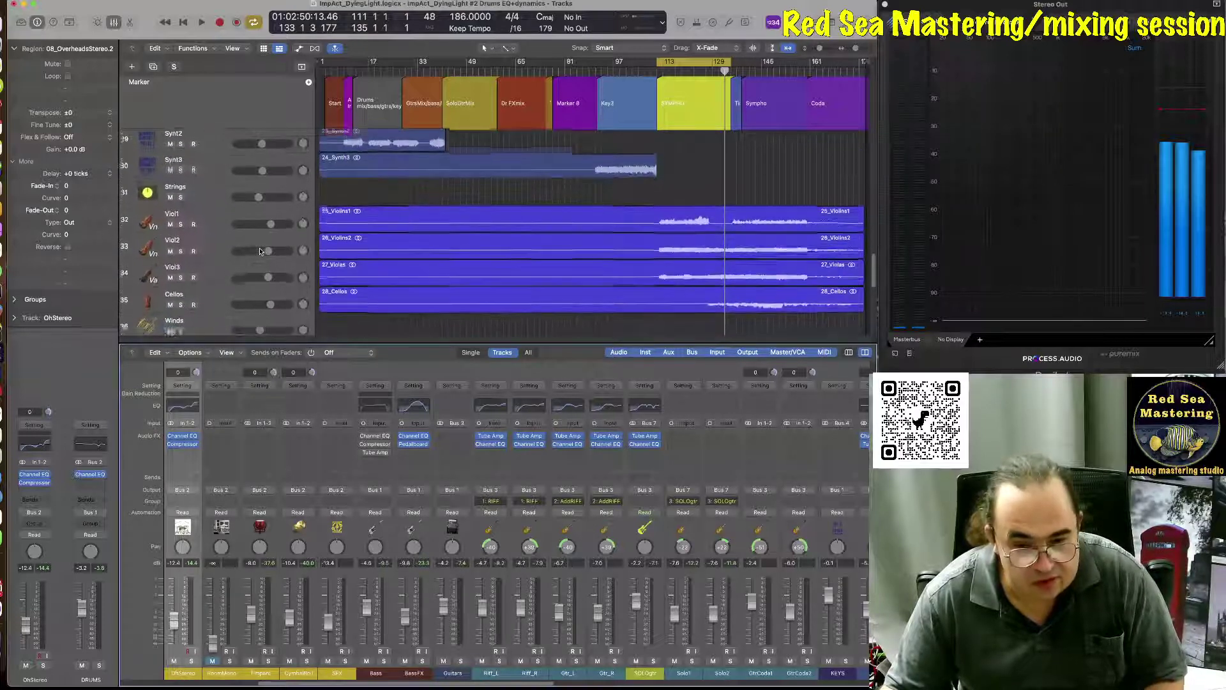
key(super+Right)
key(super+Right)
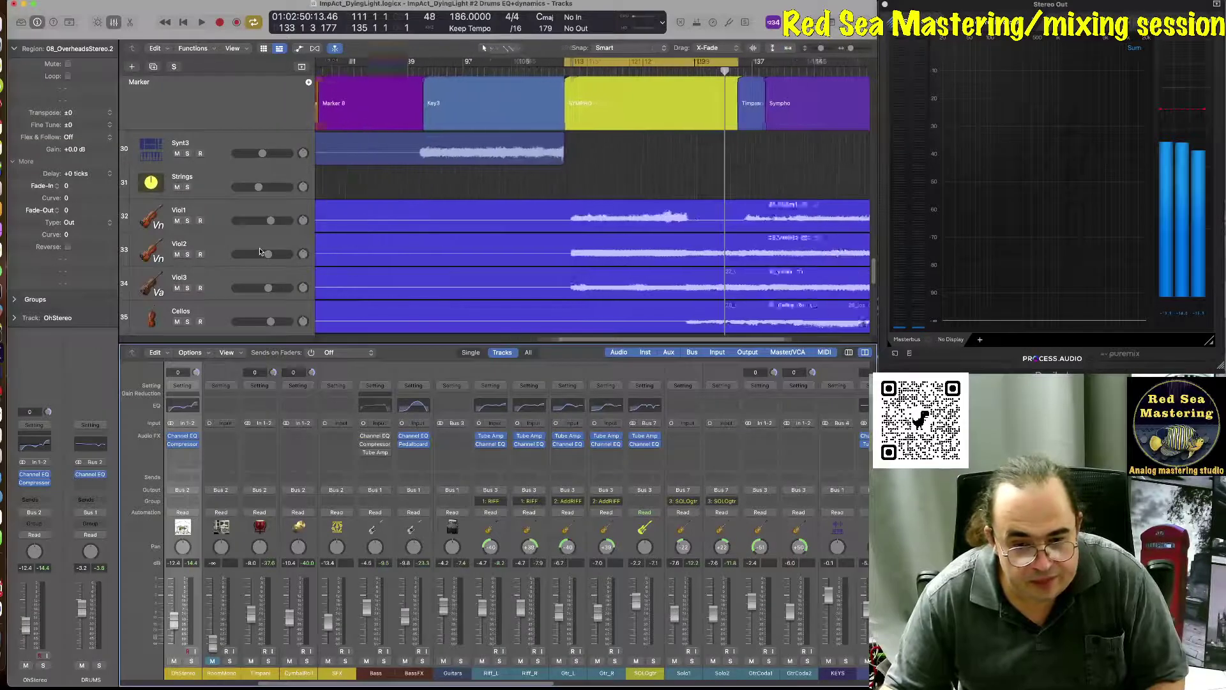
scroll(703, 329, right, 5)
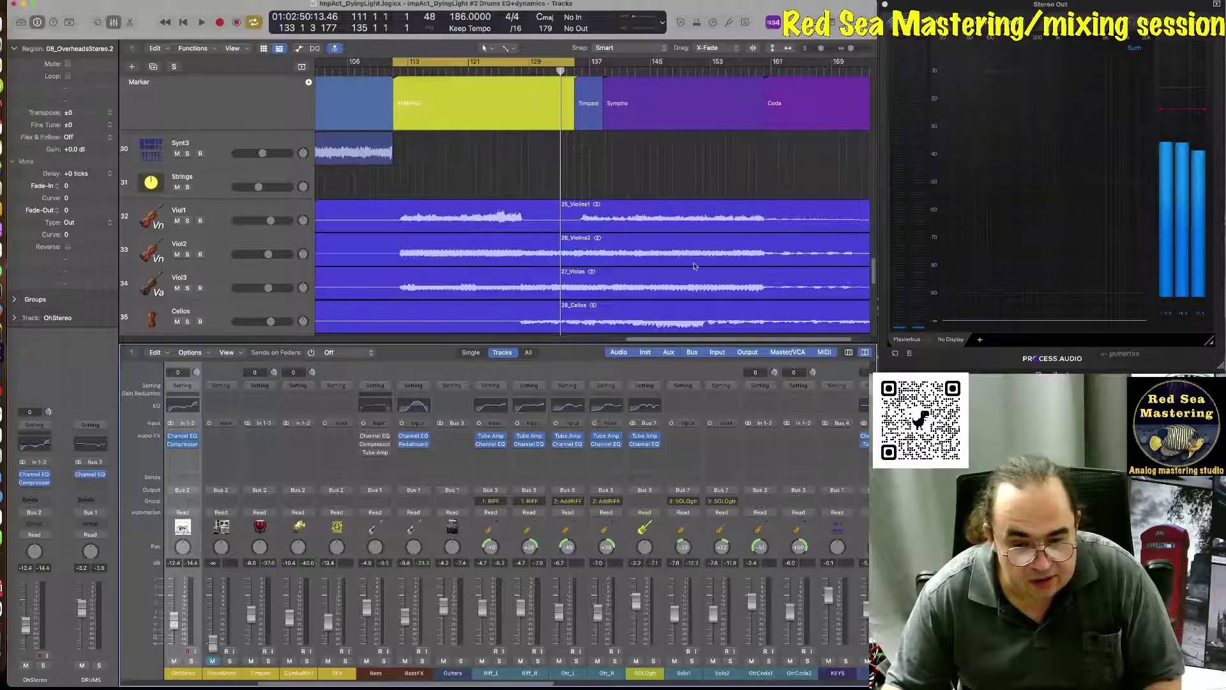
scroll(697, 226, down, 1)
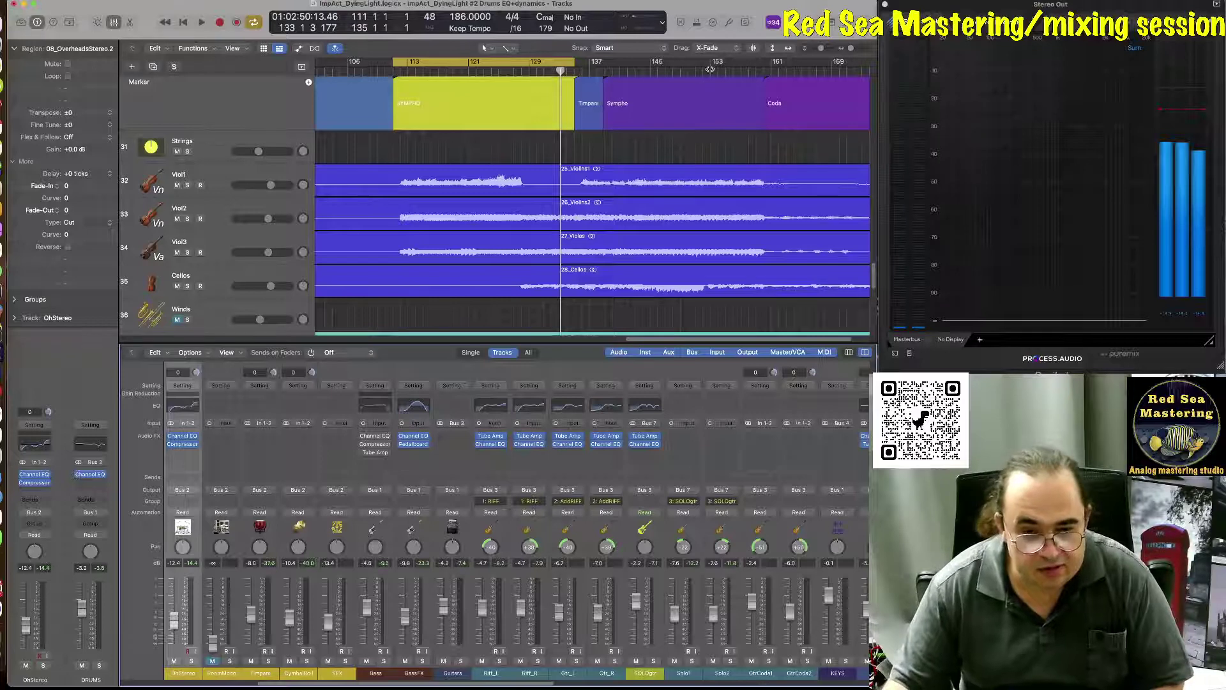
scroll(592, 192, right, 2)
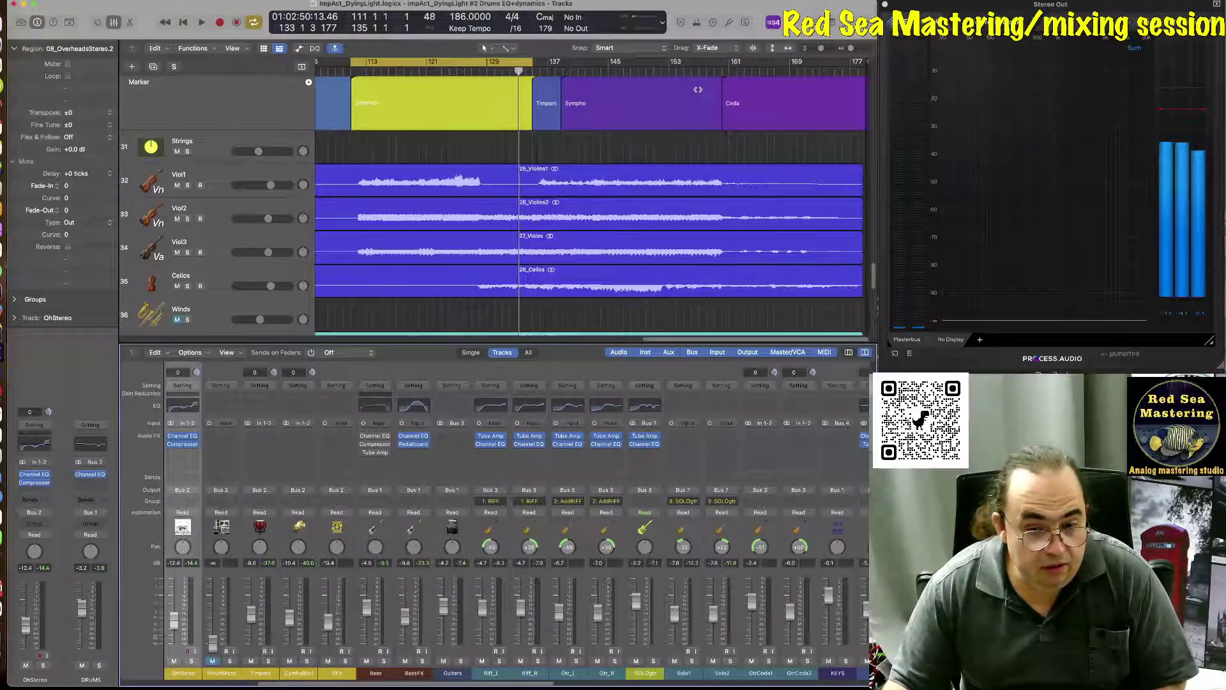
scroll(698, 90, left, 6)
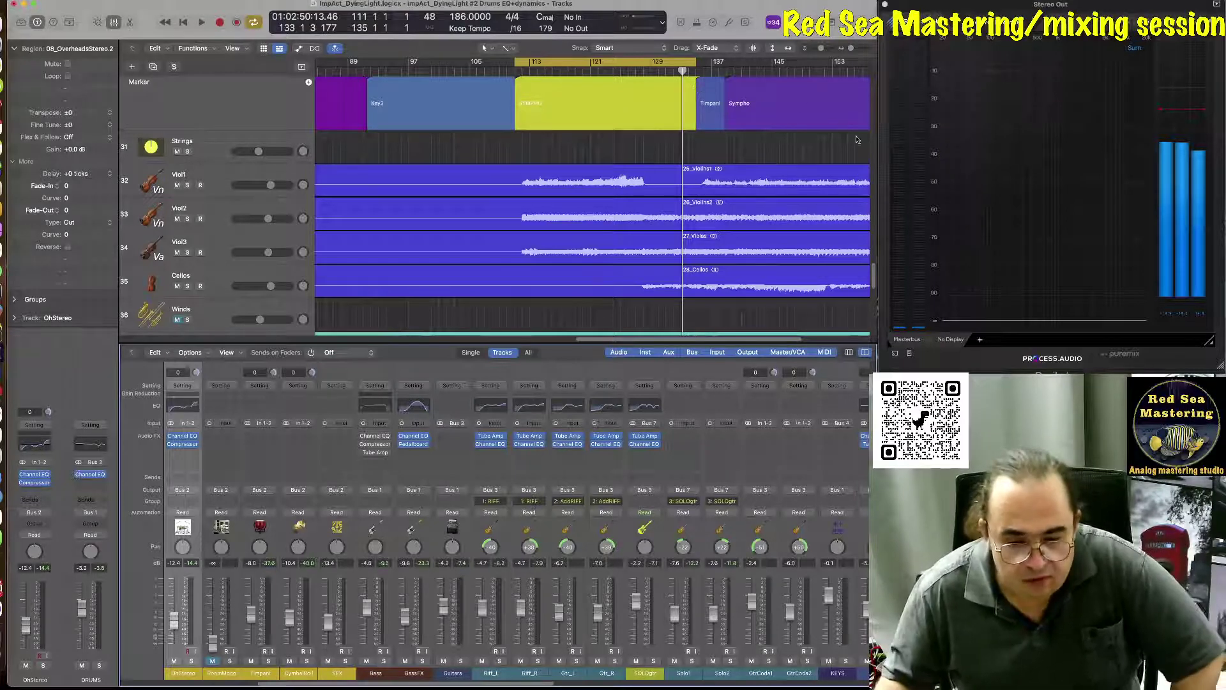
scroll(752, 446, right, 5)
scroll(753, 446, right, 1)
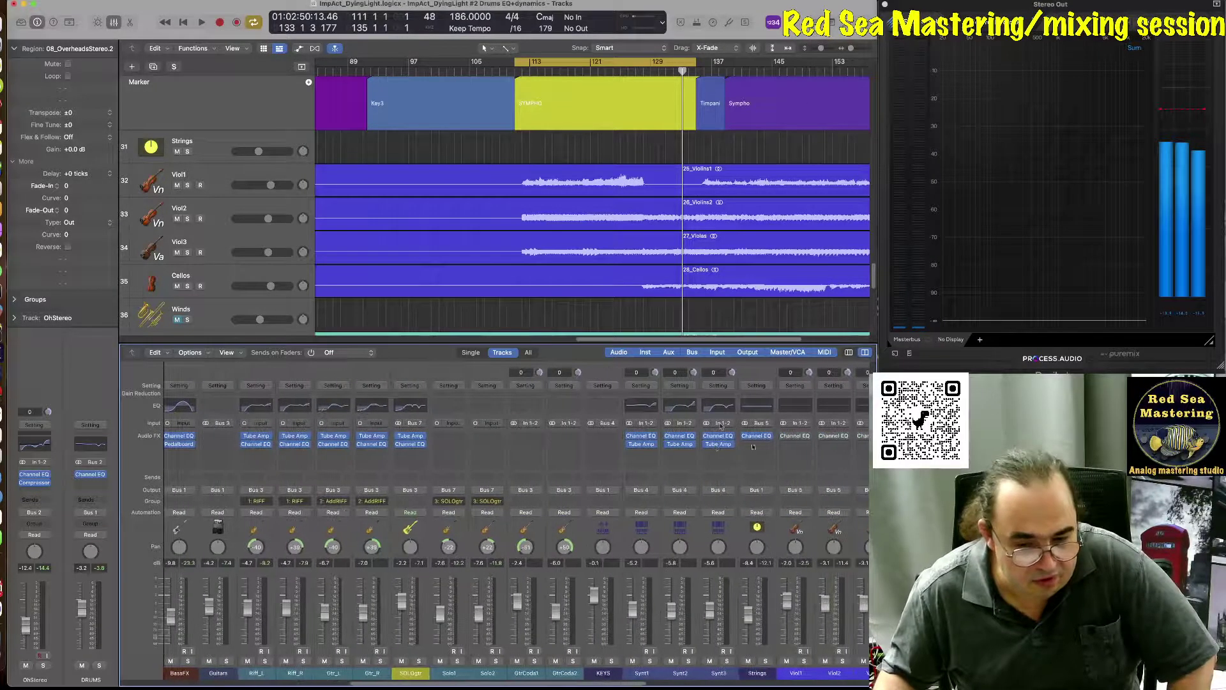